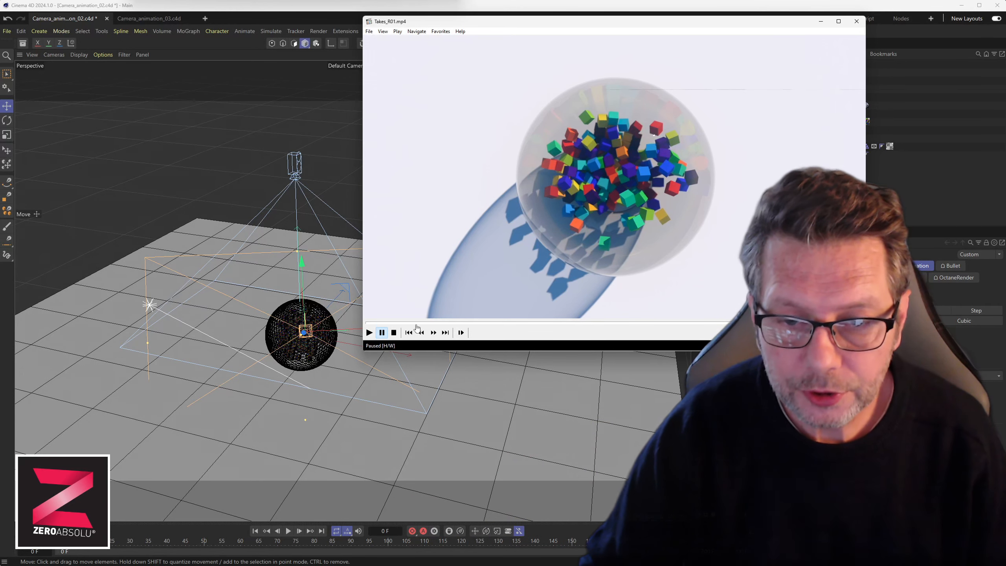
Review the Takes_R01.mp4 preview animation and the scene's list of takes.
drag(396, 323, 359, 317)
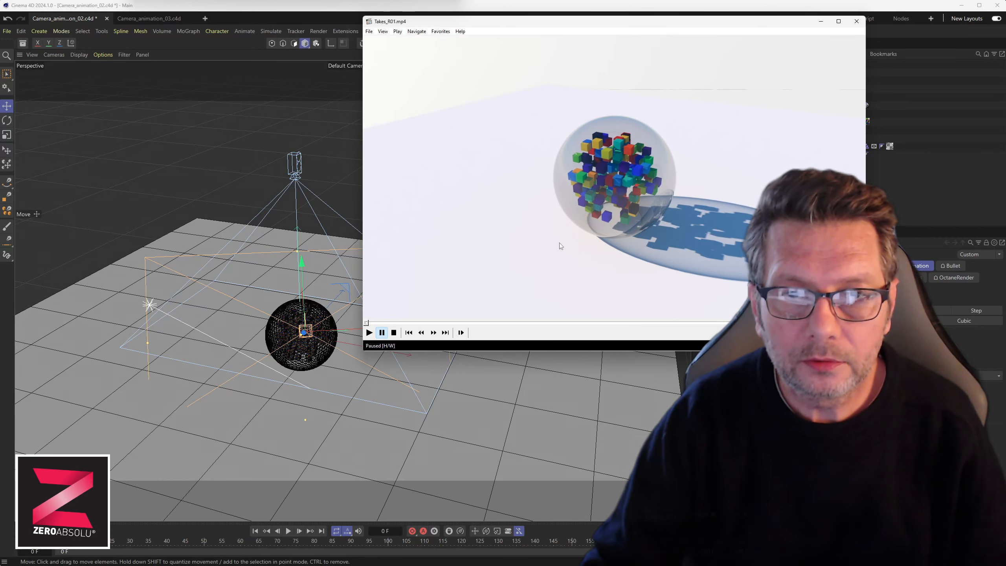
click(555, 243)
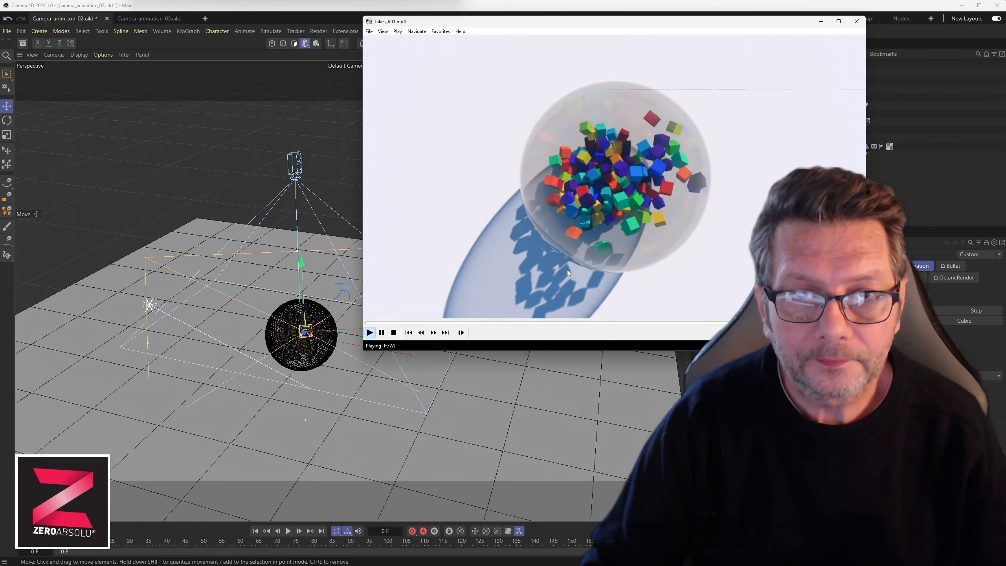
click(567, 269)
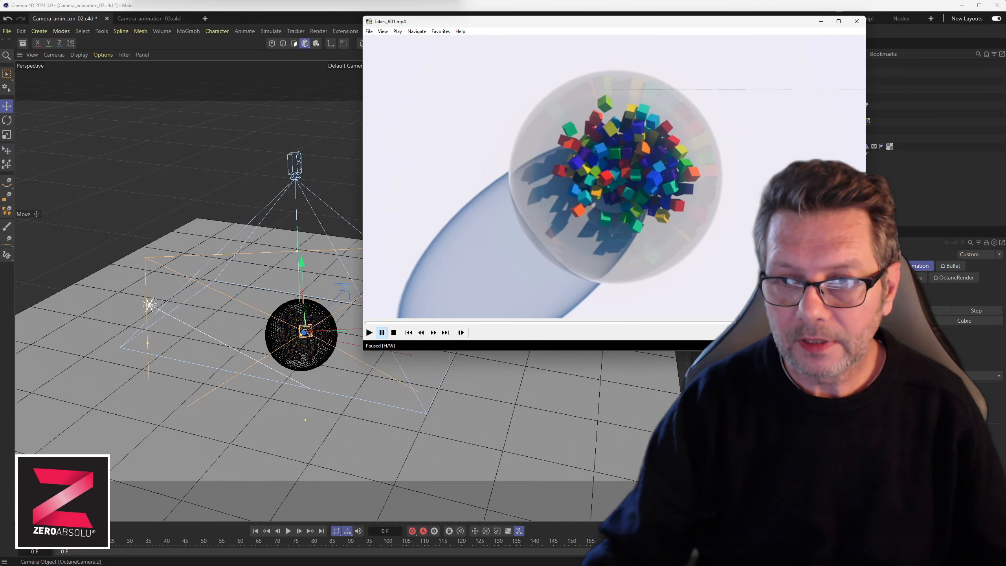
click(854, 21)
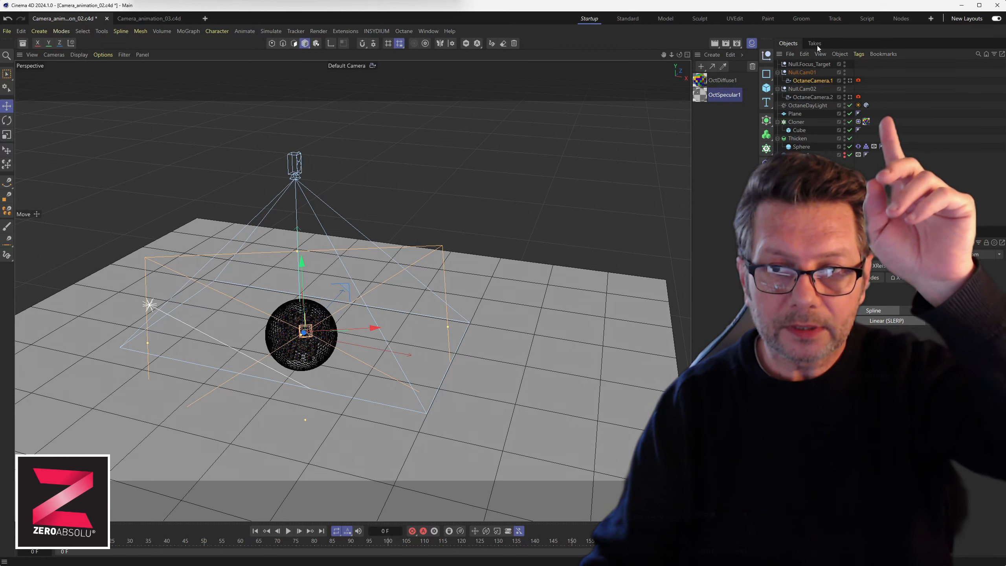
click(817, 45)
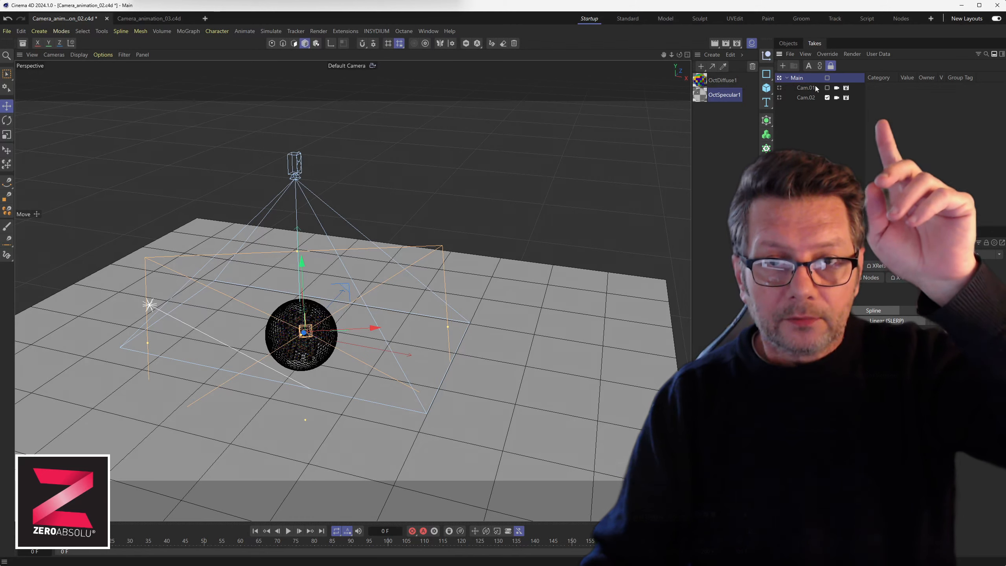
click(789, 45)
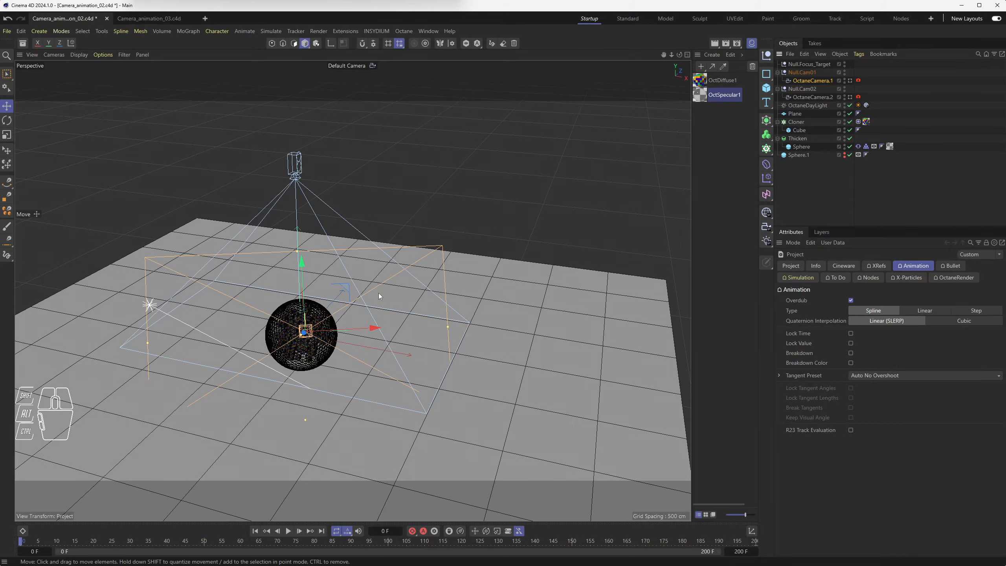
Preview the sphere with its cubes in the Octane Live Viewer while scrubbing the opening frames, and close the viewer.
alt+scroll(329, 331, up, 10)
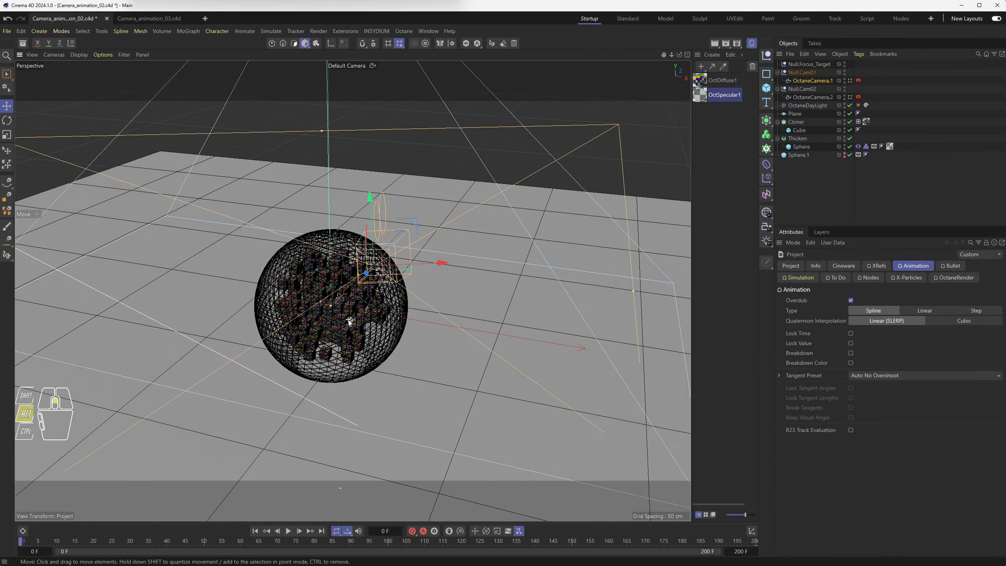
alt+drag(316, 322, 364, 306)
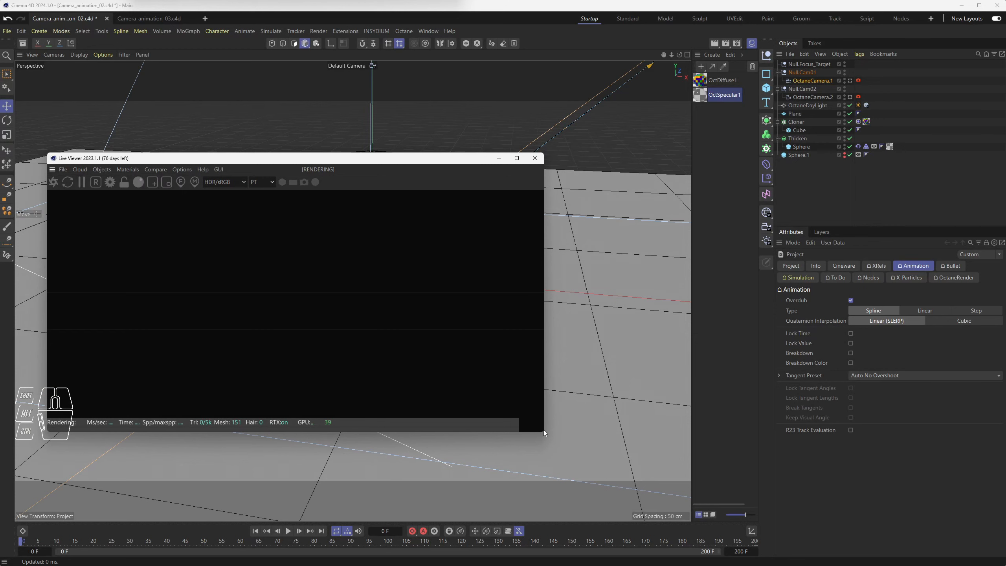
drag(544, 429, 445, 442)
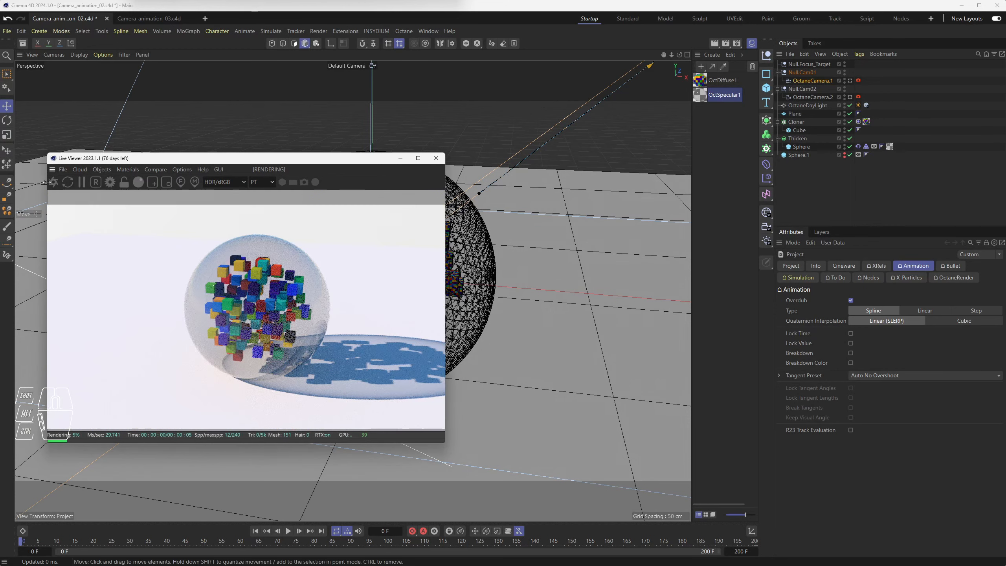
drag(288, 160, 227, 151)
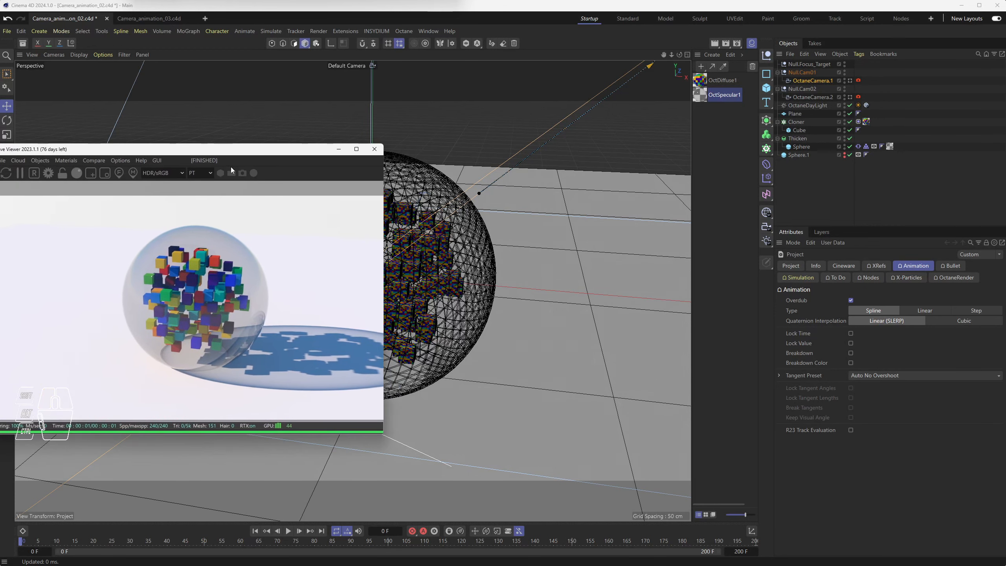
drag(42, 544, 17, 504)
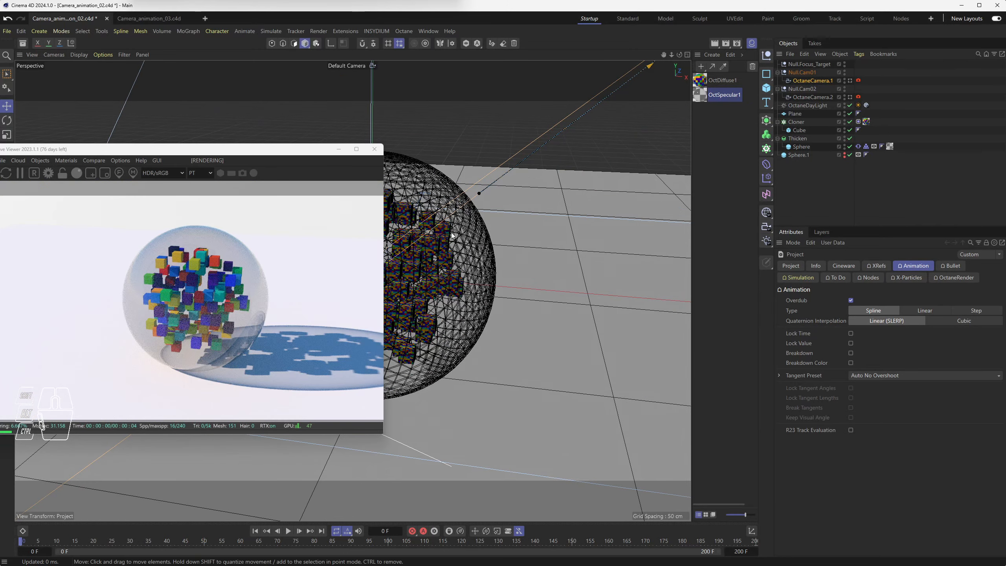
click(374, 149)
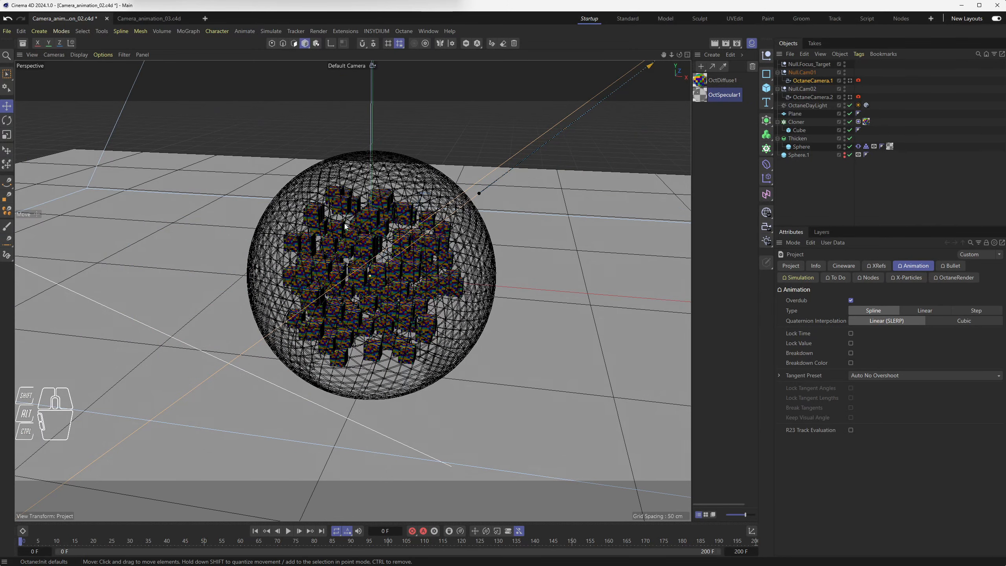
Scrub the animation from frame 0 to 198 to examine how both cameras move around the sphere.
scroll(369, 251, down, 12)
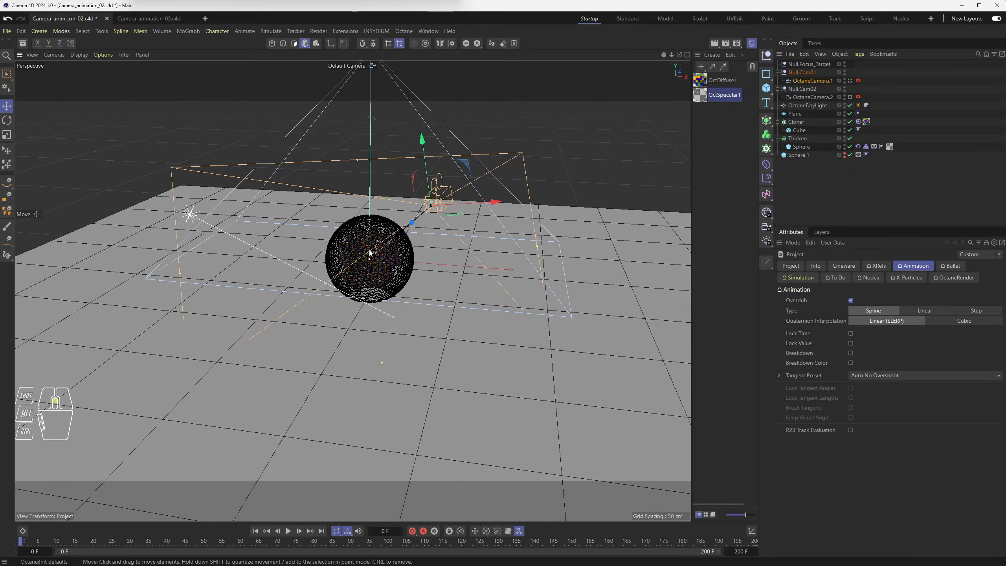
alt+middle_drag(393, 234, 398, 278)
alt+drag(398, 279, 259, 278)
drag(24, 549, 57, 544)
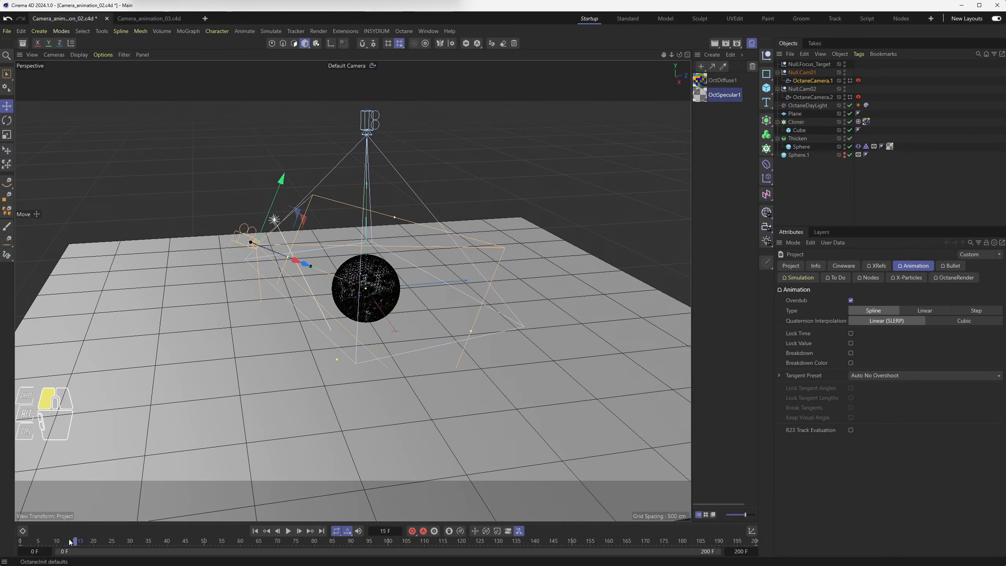
alt+drag(283, 328, 231, 240)
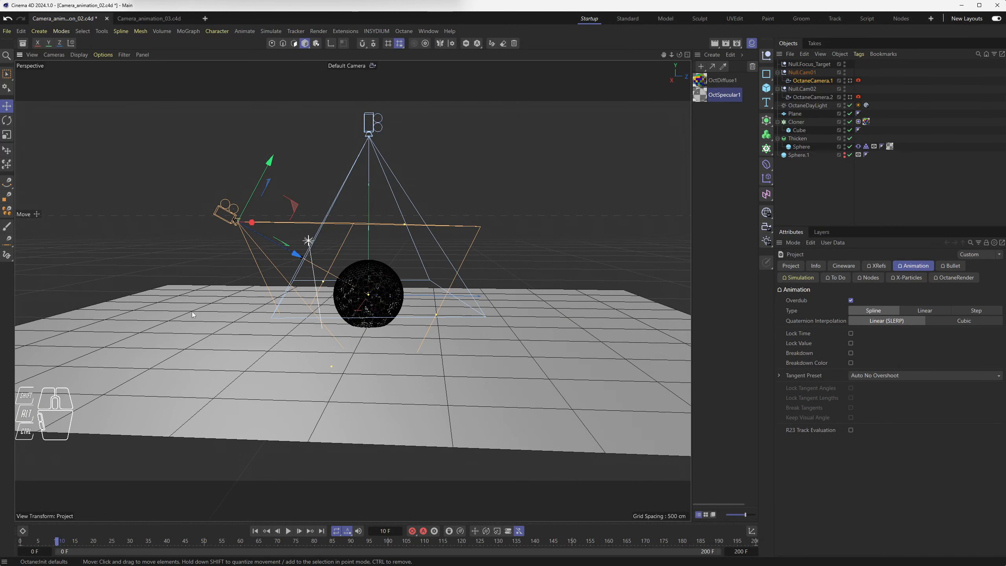
drag(42, 544, 13, 541)
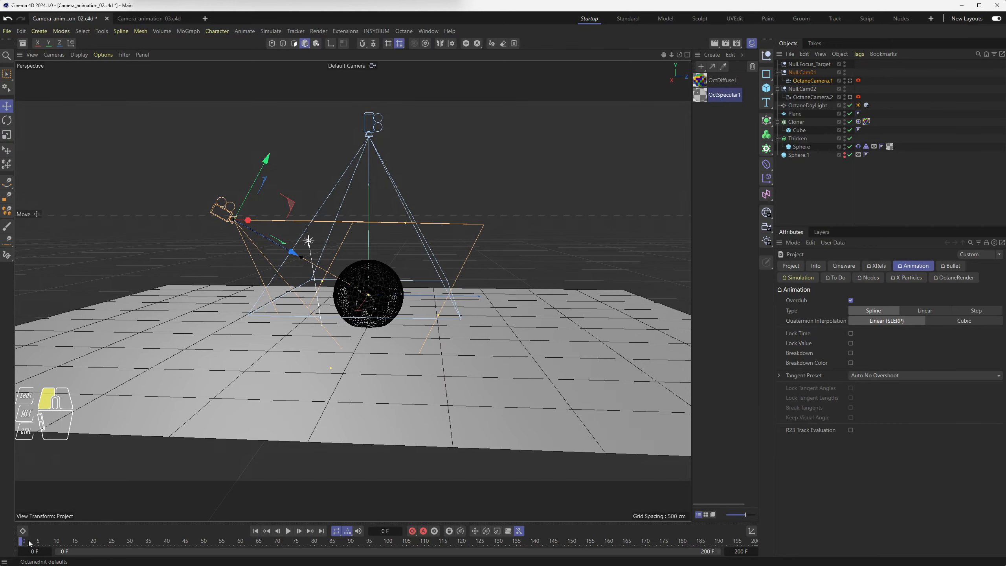
drag(30, 544, 748, 536)
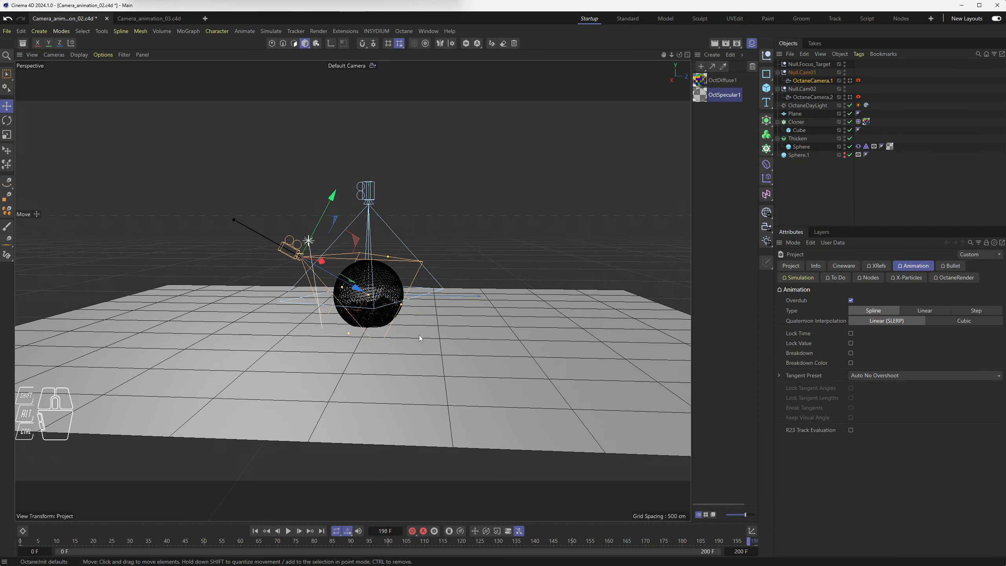
Display the scene's takes and locate the Take Manager among the available manager windows.
click(816, 44)
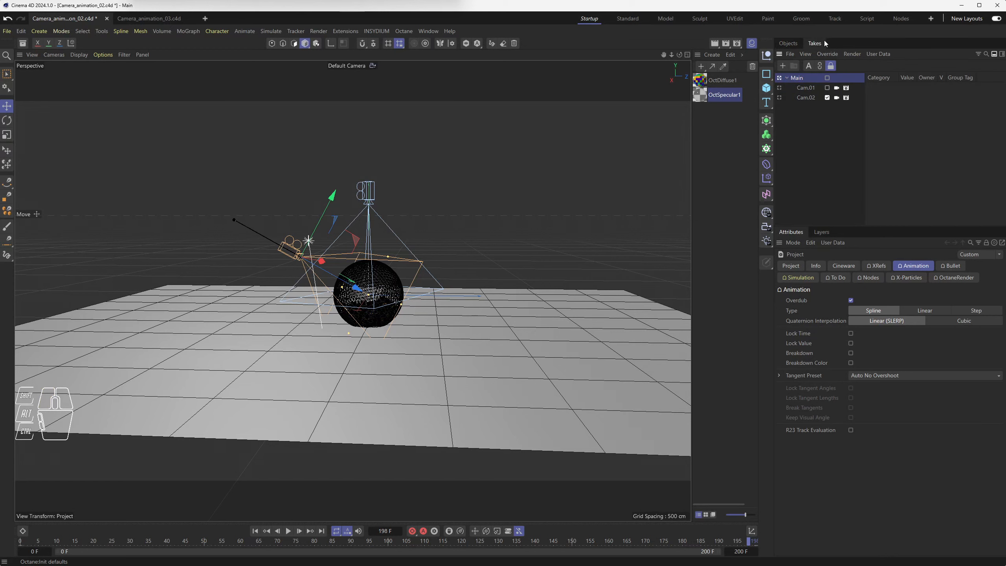
click(428, 32)
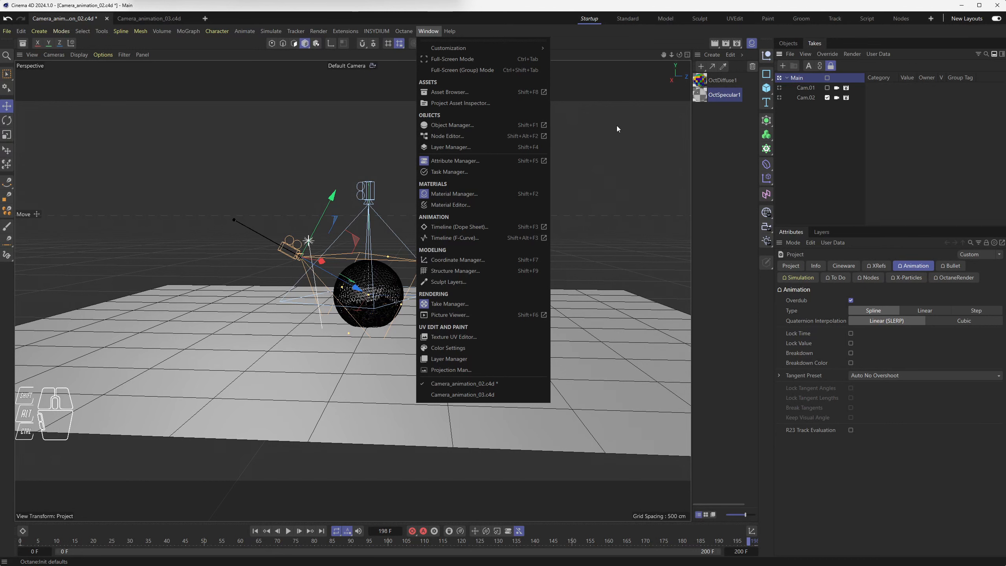
Switch to the Camera_animation_03.c4d document and check its takes and object hierarchy.
click(144, 19)
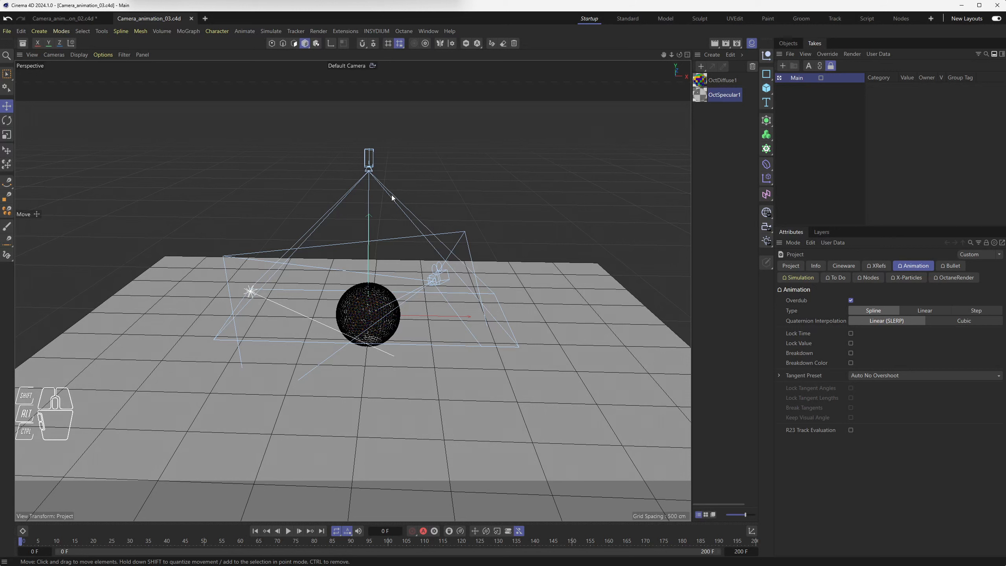
click(784, 44)
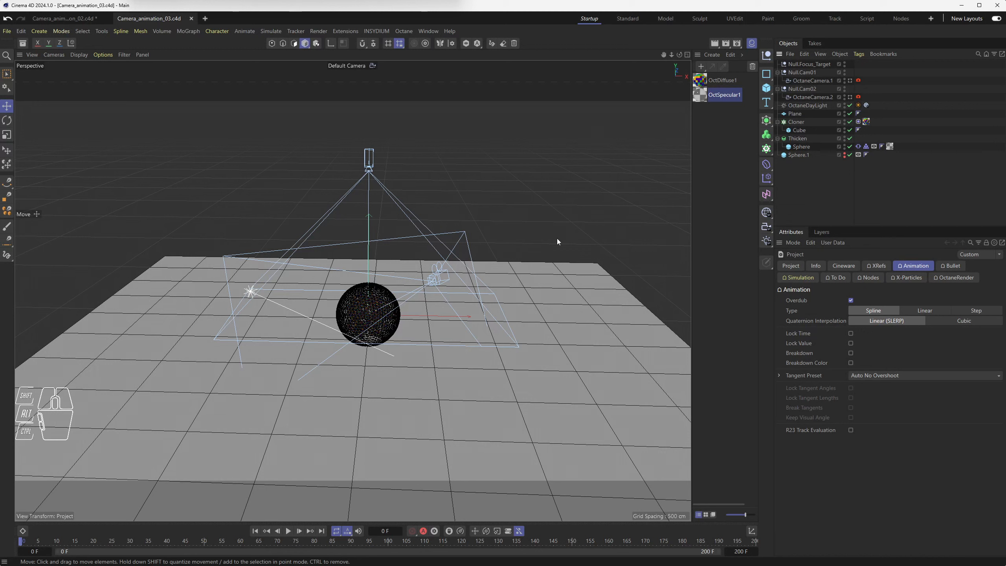
click(817, 44)
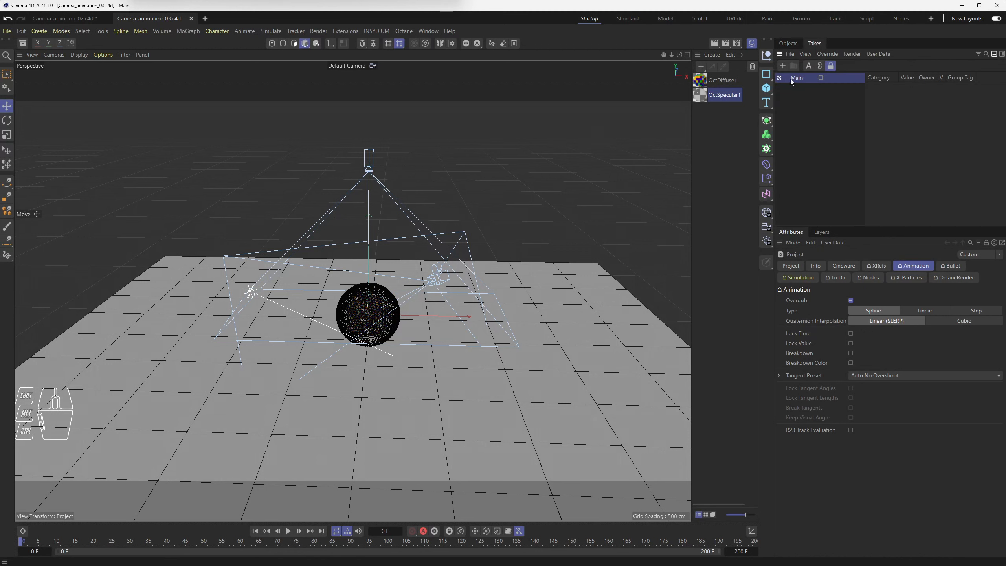
click(790, 43)
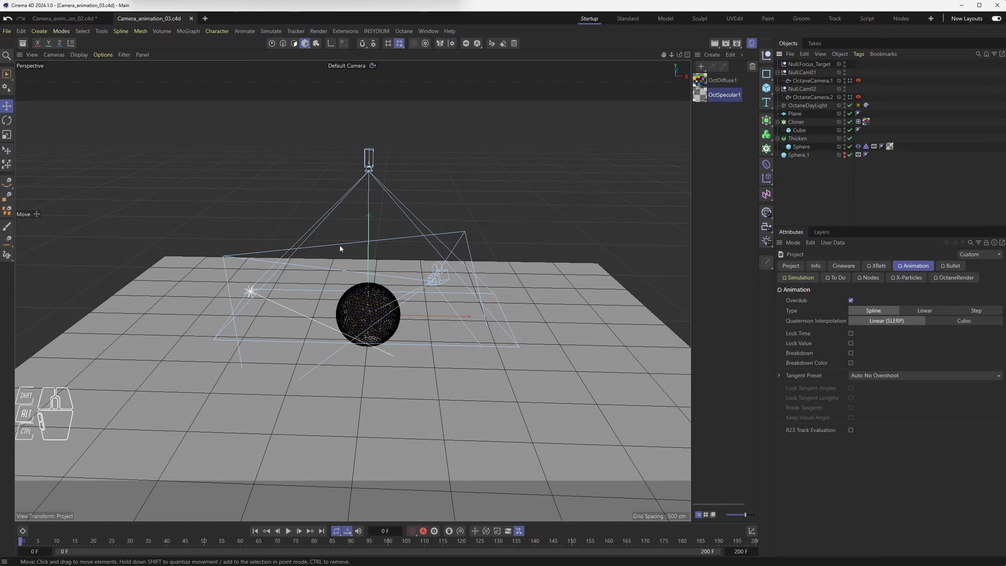
Hide Null.Cam01 and Null.Cam02 together with their child Octane cameras in both the viewport and the render.
alt+drag(408, 310, 331, 320)
alt+scroll(330, 319, up, 4)
alt+scroll(330, 318, up, 5)
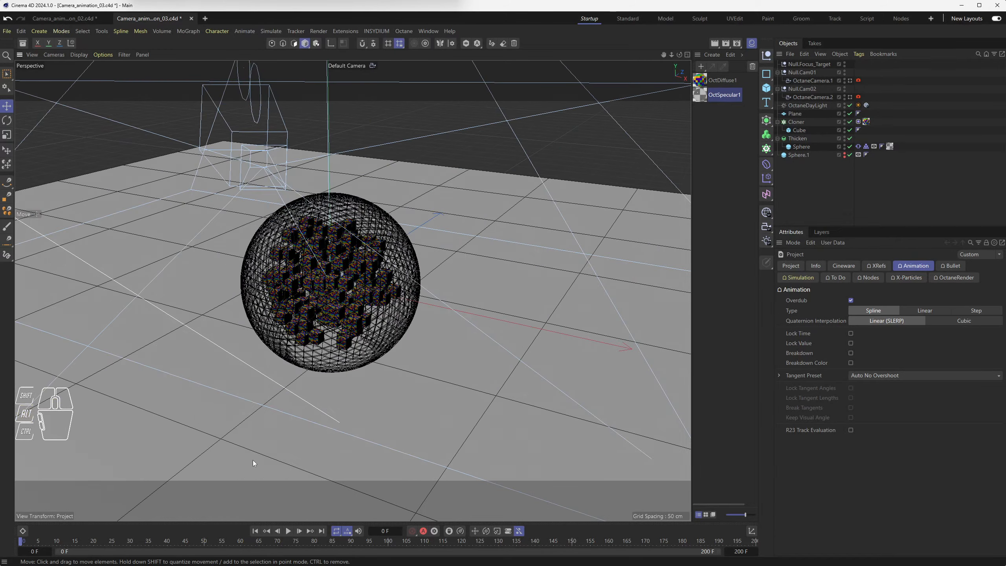
drag(28, 543, 20, 497)
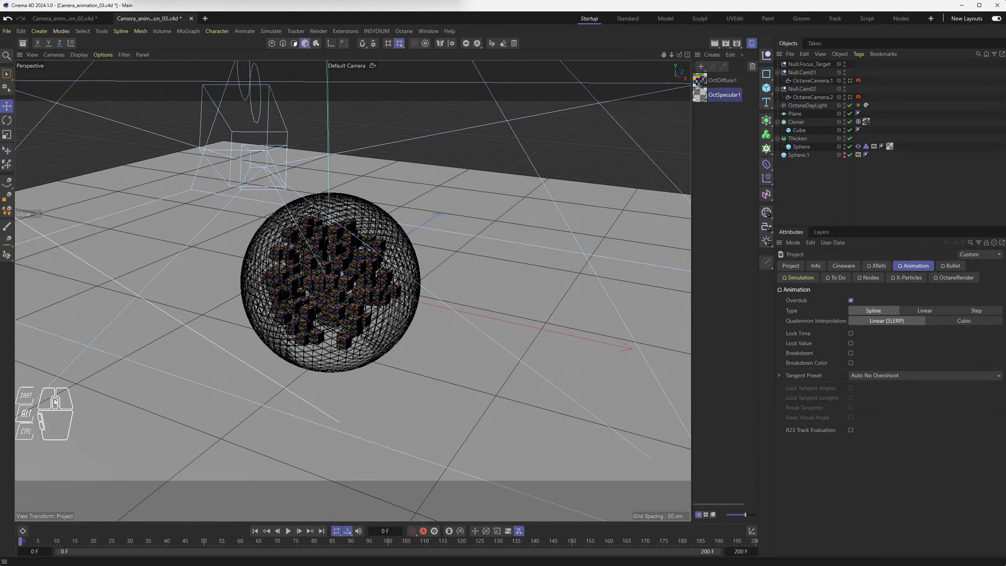
alt+drag(323, 283, 377, 291)
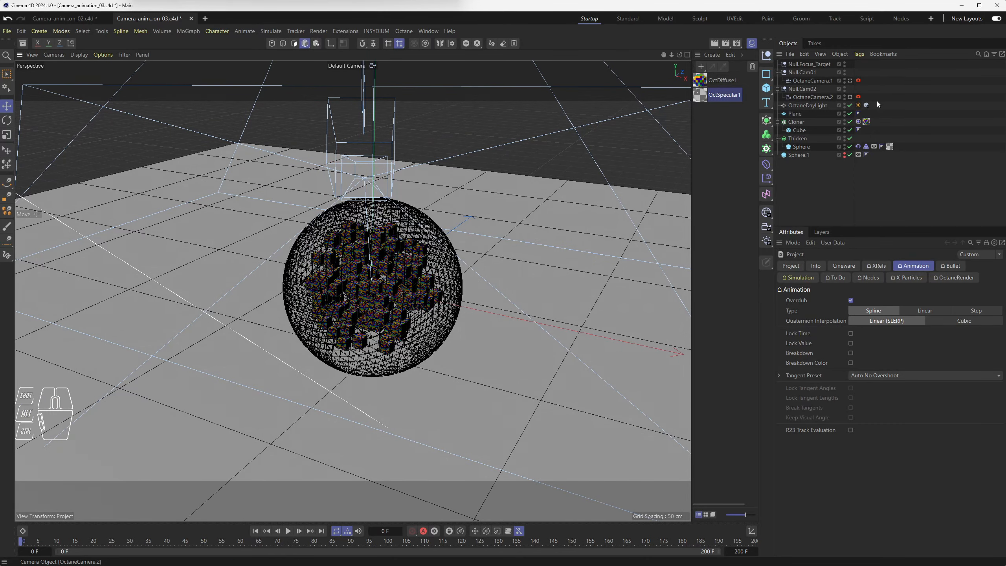
alt+click(846, 76)
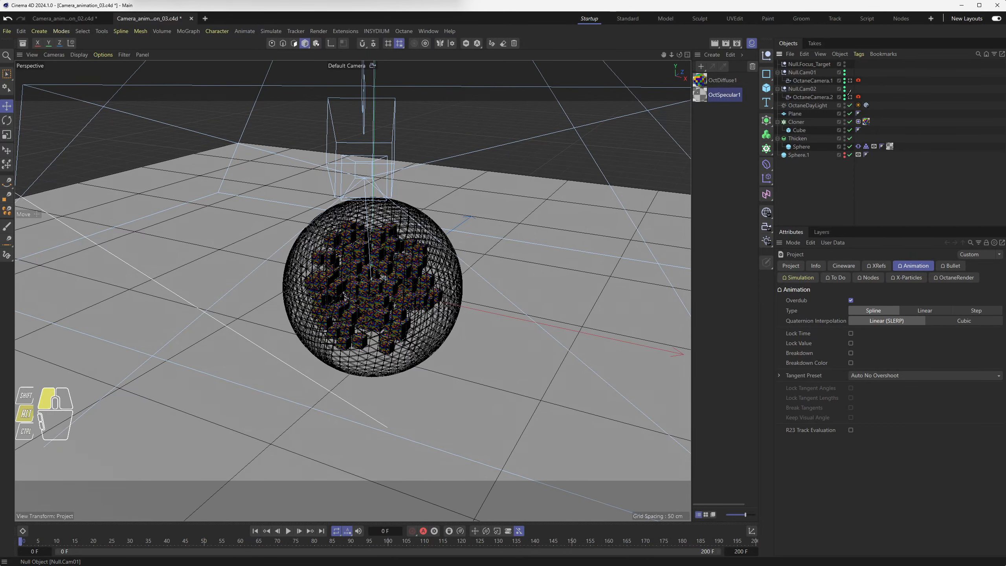
alt+click(846, 75)
alt+click(846, 97)
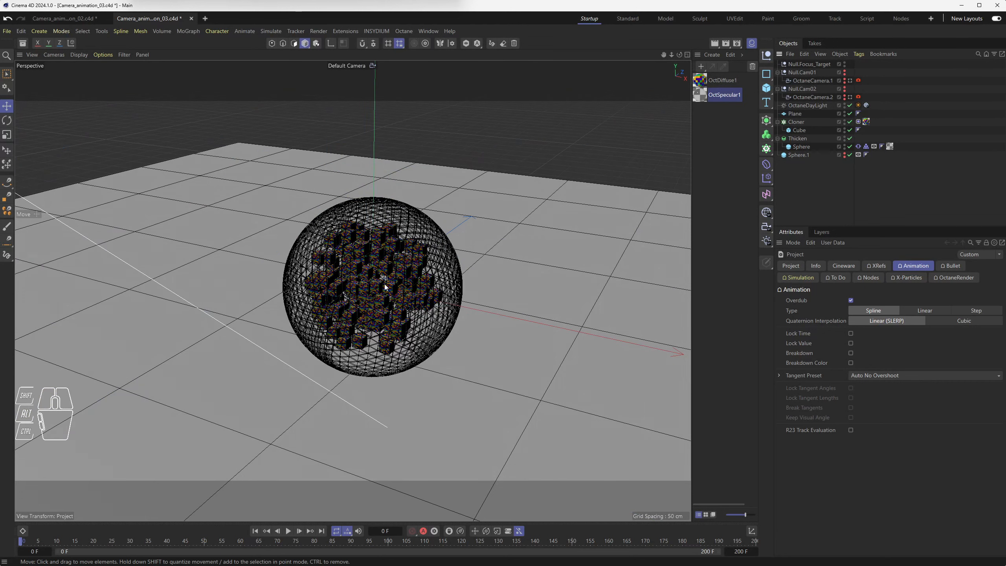
Examine the sphere and the cubes inside it from several angles and distances.
scroll(369, 287, up, 6)
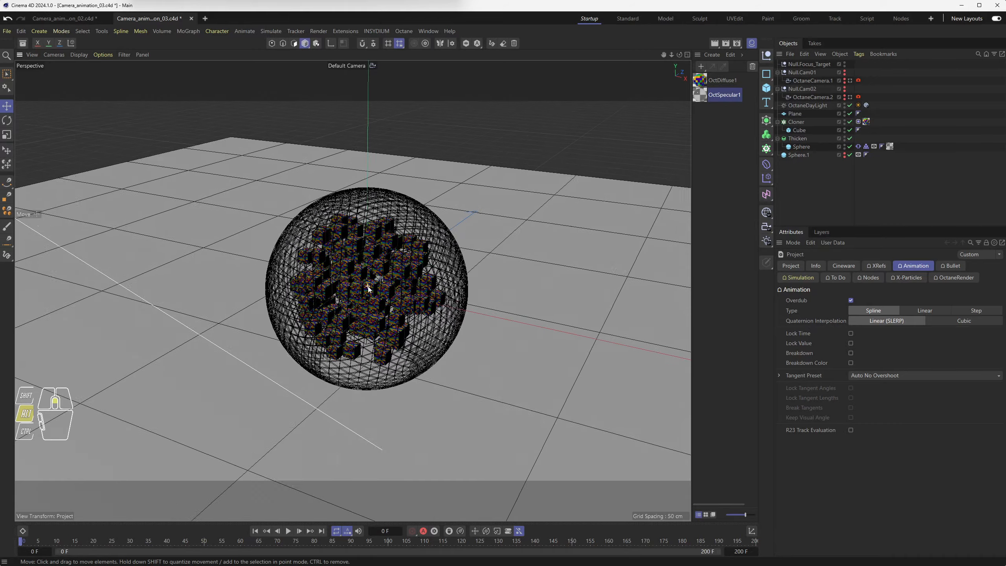
scroll(369, 287, up, 3)
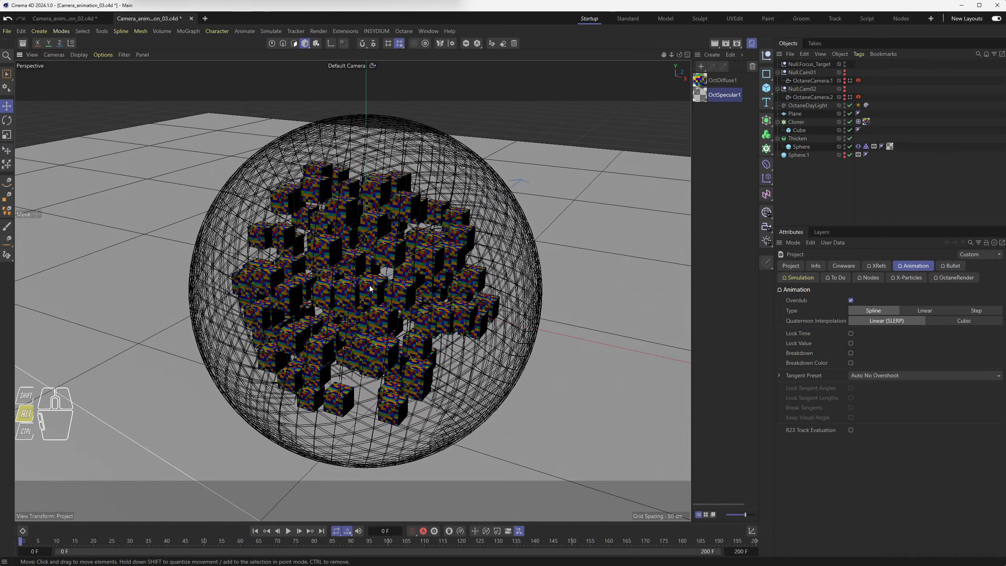
mouse_move(348, 282)
alt+mouse_down()
mouse_move(372, 293)
mouse_move(364, 290)
alt+mouse_up()
alt+scroll(372, 293, down, 5)
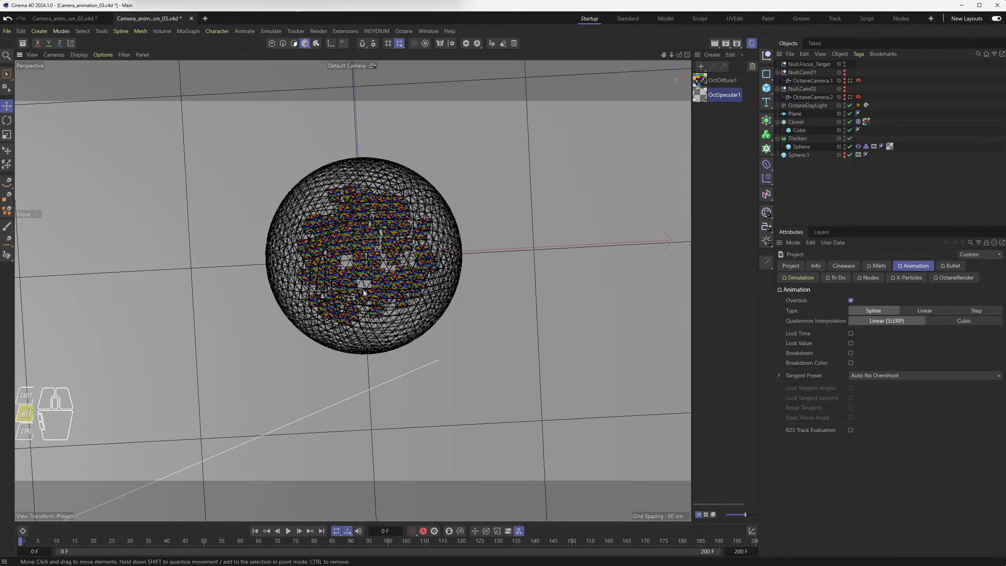
alt+scroll(363, 290, up, 3)
alt+scroll(364, 291, up, 2)
mouse_move(437, 275)
alt+mouse_down()
mouse_move(197, 289)
mouse_move(276, 263)
mouse_move(442, 238)
mouse_move(412, 258)
alt+mouse_up()
alt+scroll(416, 293, down, 4)
alt+middle_drag(421, 325, 392, 304)
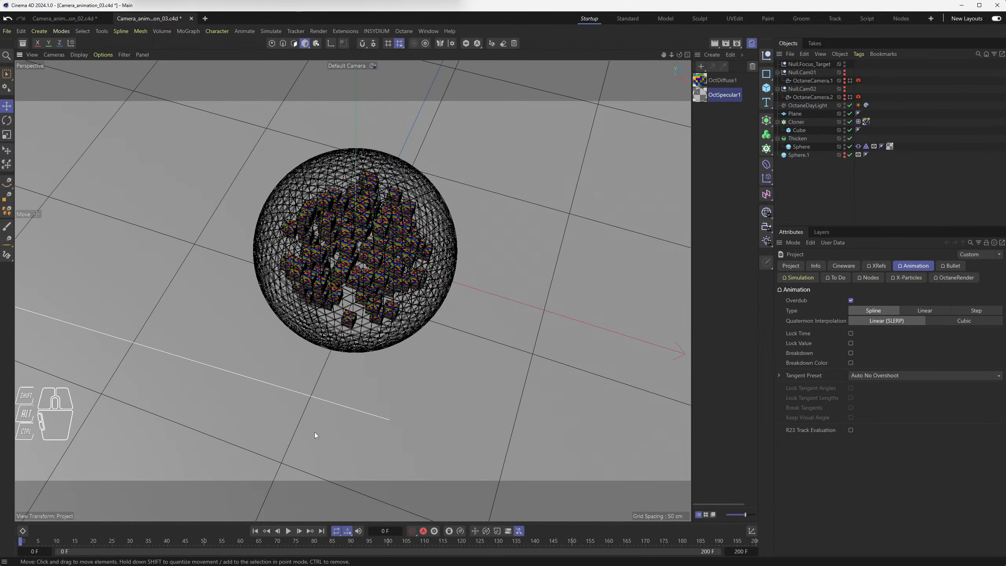
alt+drag(342, 349, 350, 324)
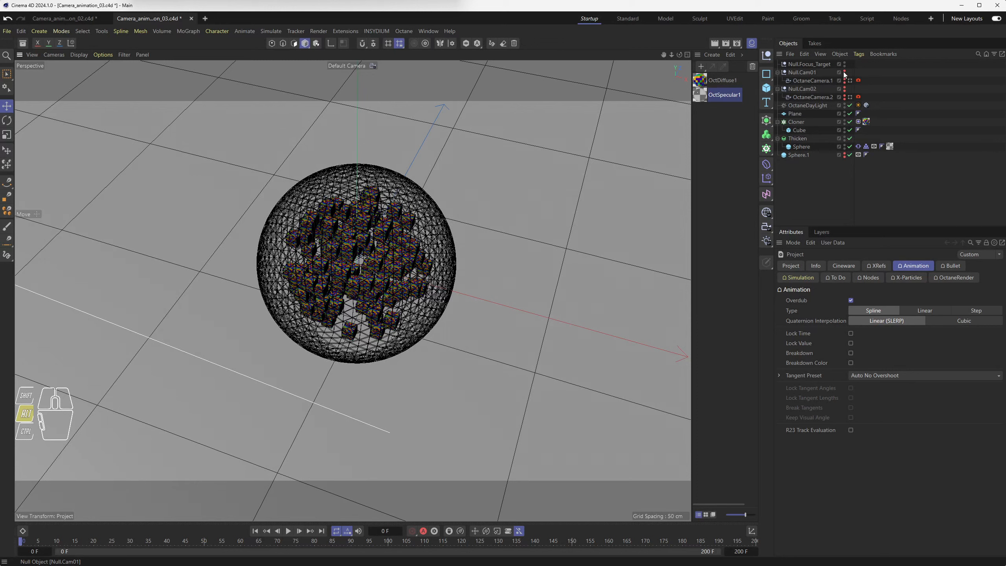
Restore the visibility of Null.Cam01 and its Octane camera, and select the null.
click(807, 73)
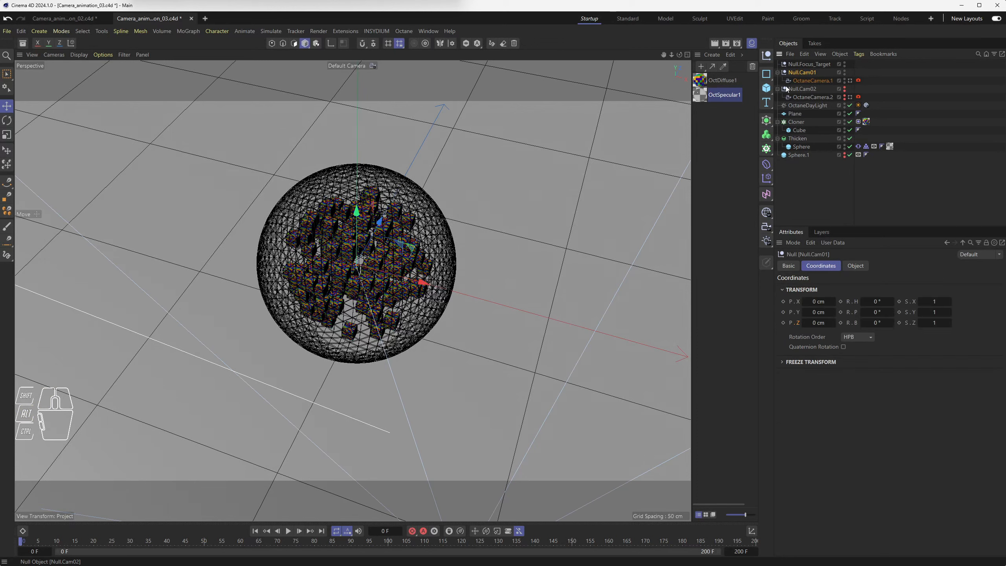
scroll(415, 329, down, 8)
alt+drag(415, 351, 446, 338)
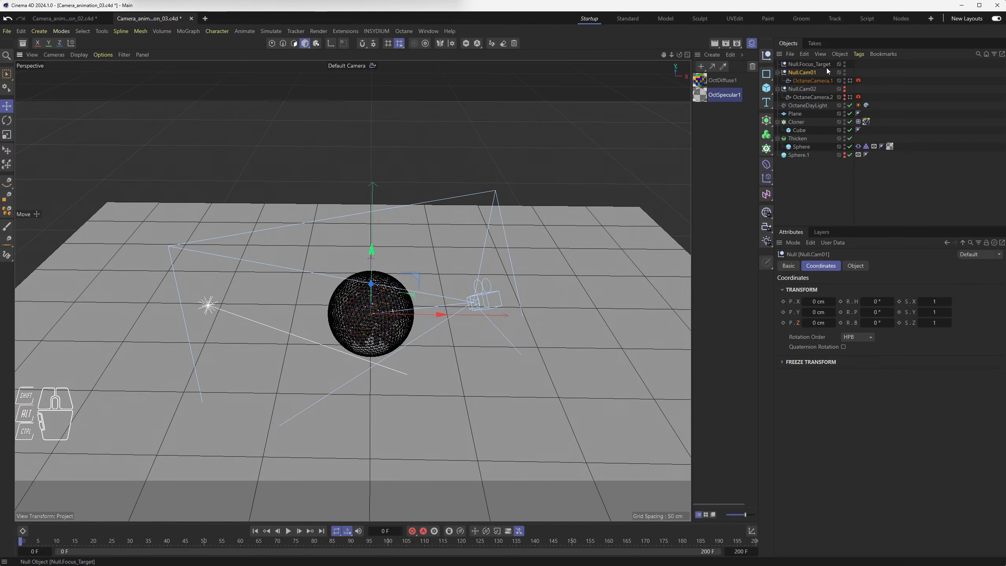
Inspect Null.Cam01 and its child OctaneCamera.1, comparing their coordinates and their placement relative to the sphere.
click(800, 73)
click(806, 80)
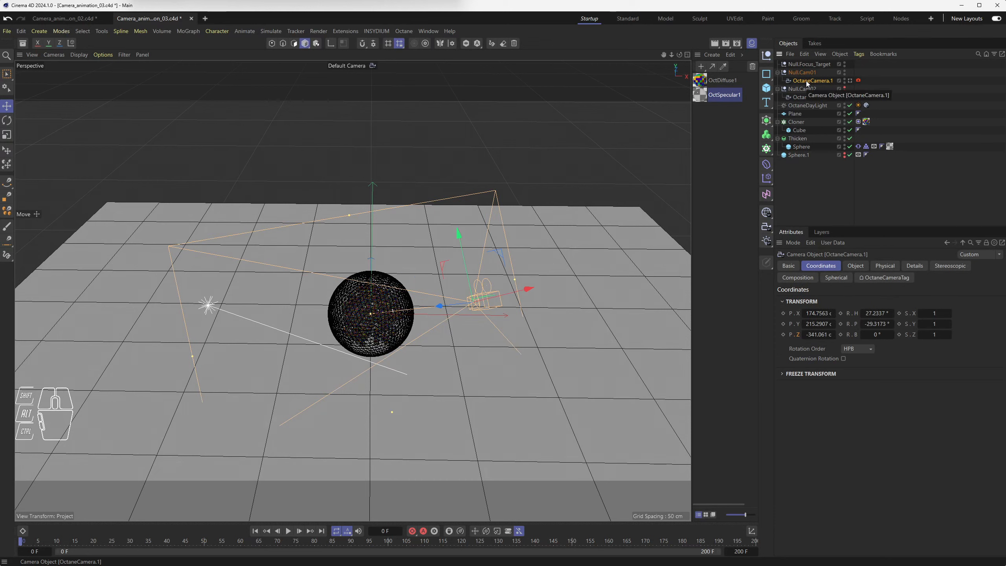
mouse_move(22, 542)
mouse_down()
mouse_move(306, 543)
mouse_move(7, 546)
mouse_up()
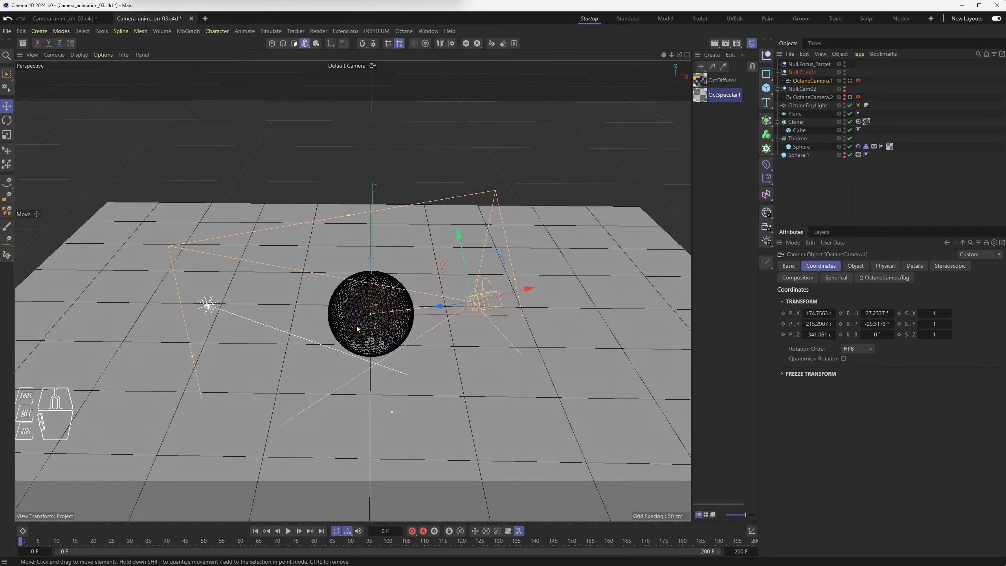
click(802, 72)
alt+drag(515, 309, 340, 359)
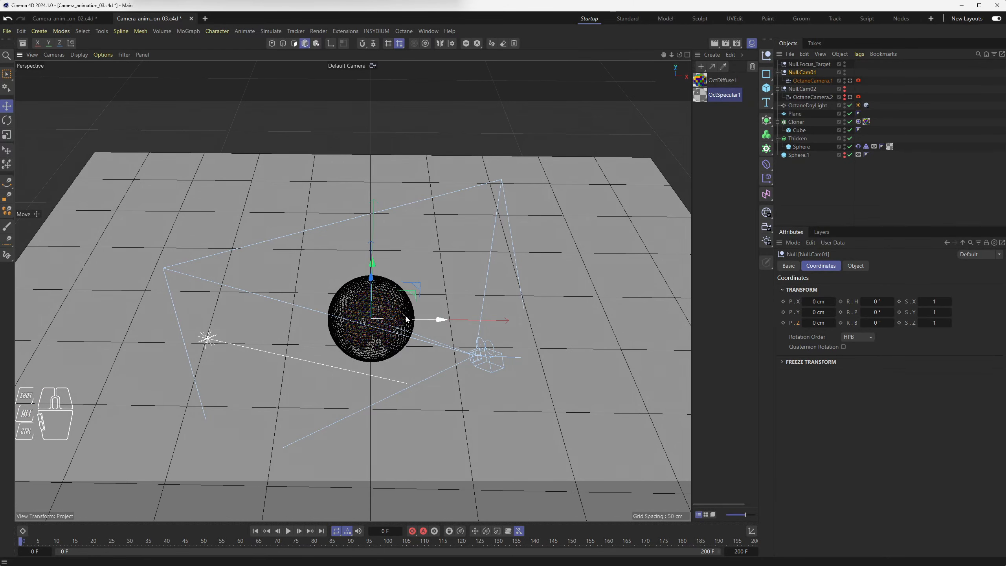
Try rotating Null.Cam01 around the sphere's centre, and undo the rotation.
mouse_move(412, 318)
mouse_down()
mouse_move(553, 322)
mouse_move(133, 310)
mouse_move(429, 316)
mouse_up()
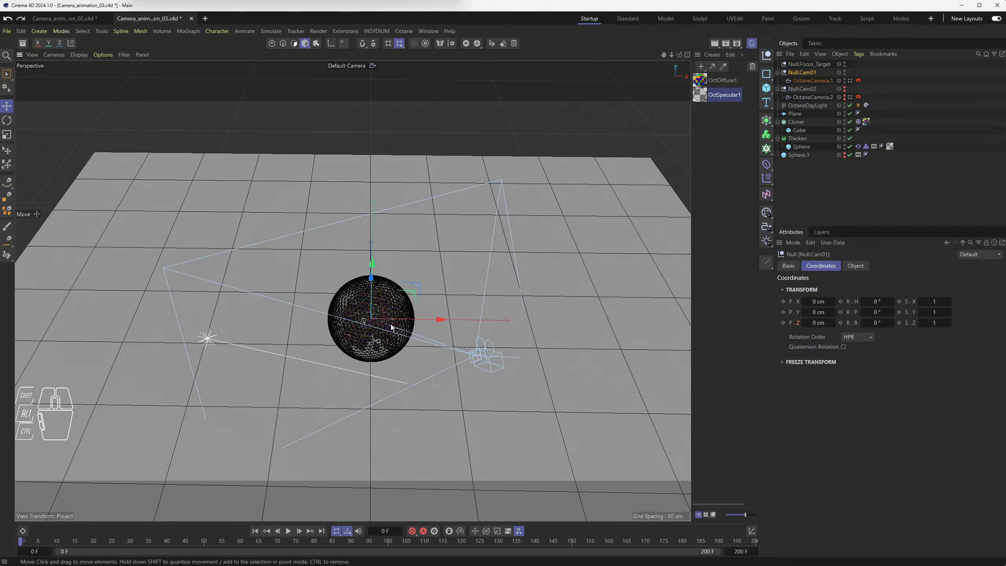
key(r)
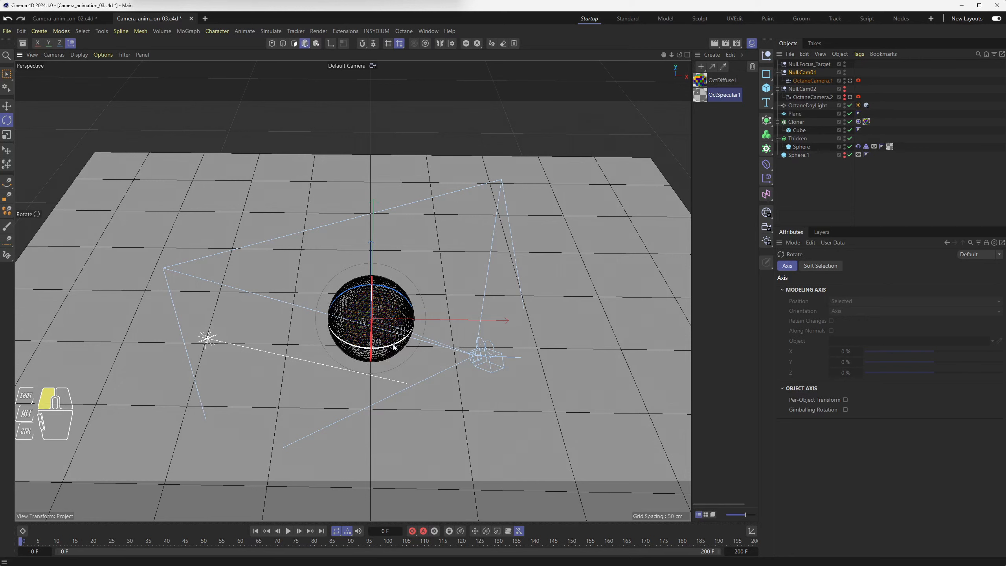
mouse_move(394, 347)
mouse_down()
mouse_move(363, 360)
mouse_move(337, 350)
mouse_move(315, 329)
mouse_move(303, 292)
mouse_move(334, 345)
mouse_move(405, 333)
mouse_up()
key(ctrl+z)
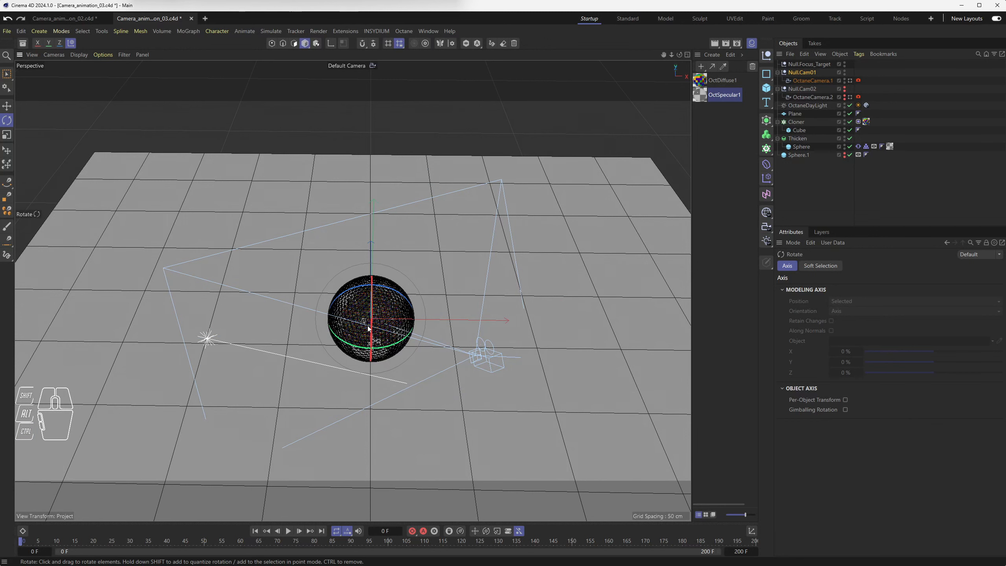
Look through OctaneCamera.1 and move it closer until the glass sphere fills most of the frame's height.
click(819, 81)
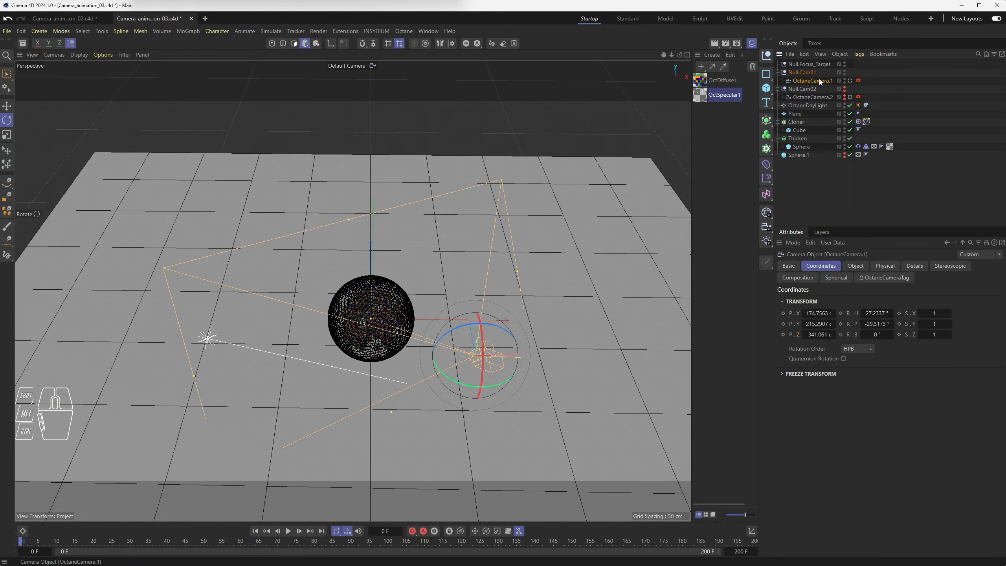
click(858, 266)
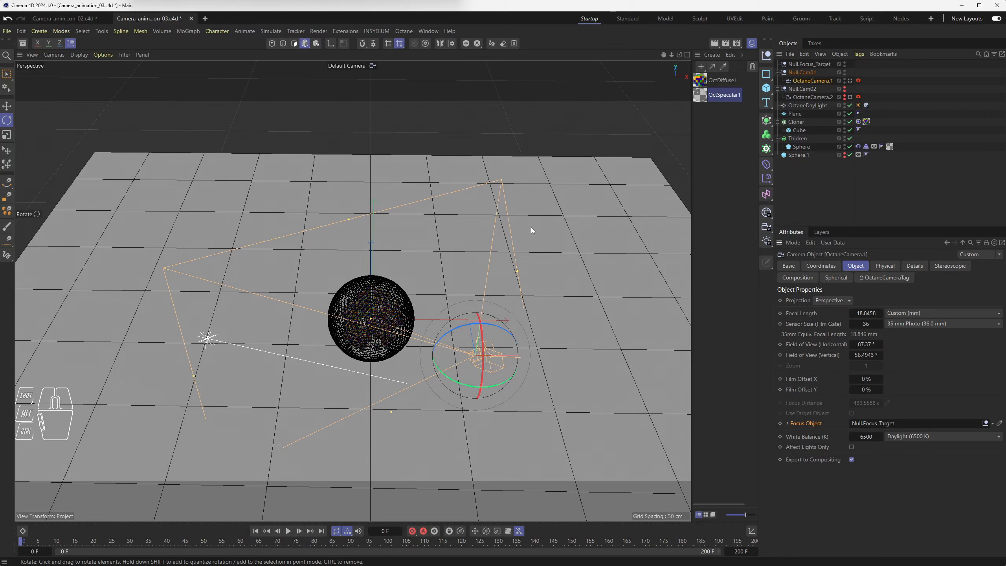
click(850, 81)
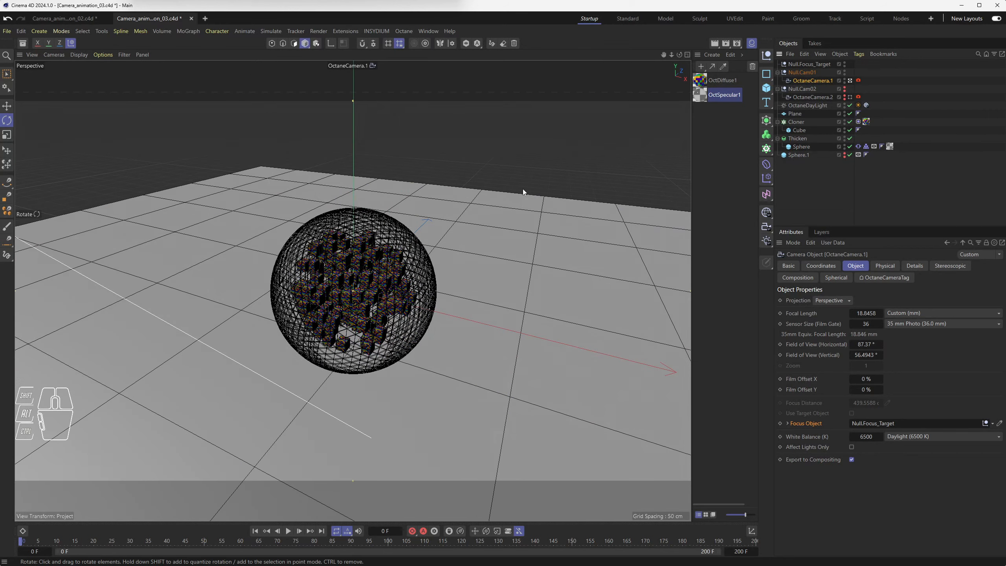
scroll(383, 263, up, 4)
alt+middle_drag(352, 267, 376, 262)
scroll(380, 254, up, 3)
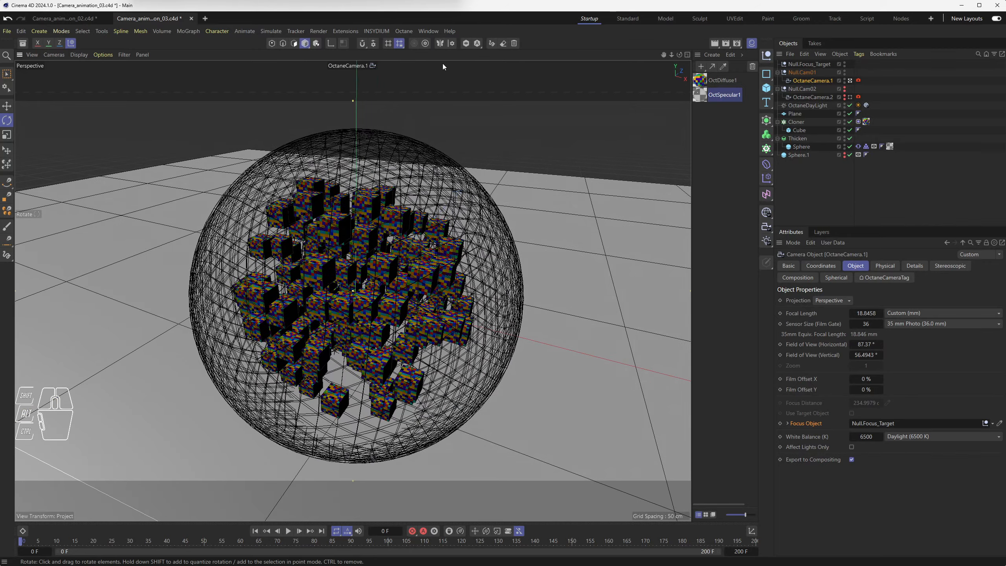
Open the Octane Live Viewer and start a live render of the OctaneCamera.1 view.
click(425, 32)
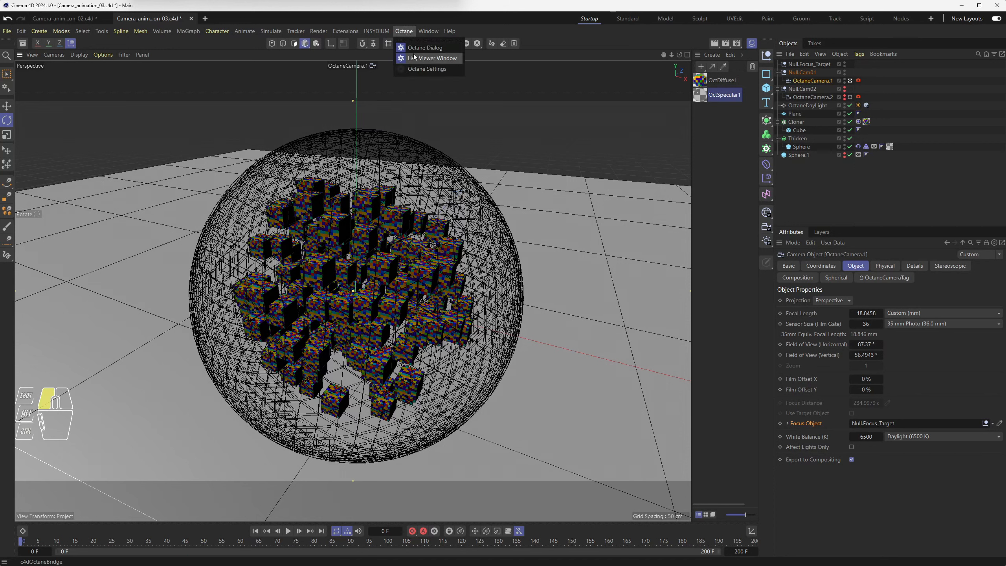
click(436, 60)
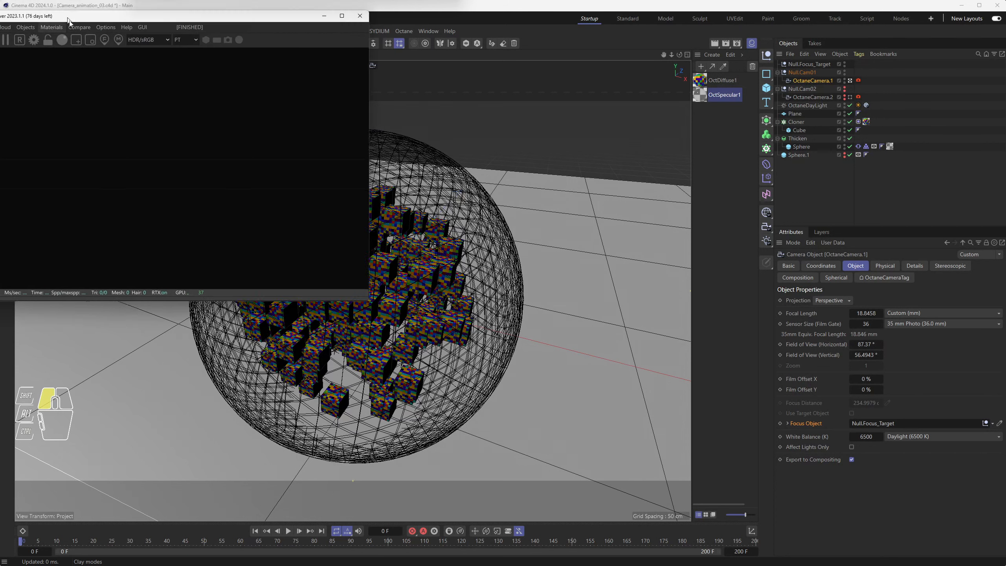
click(26, 107)
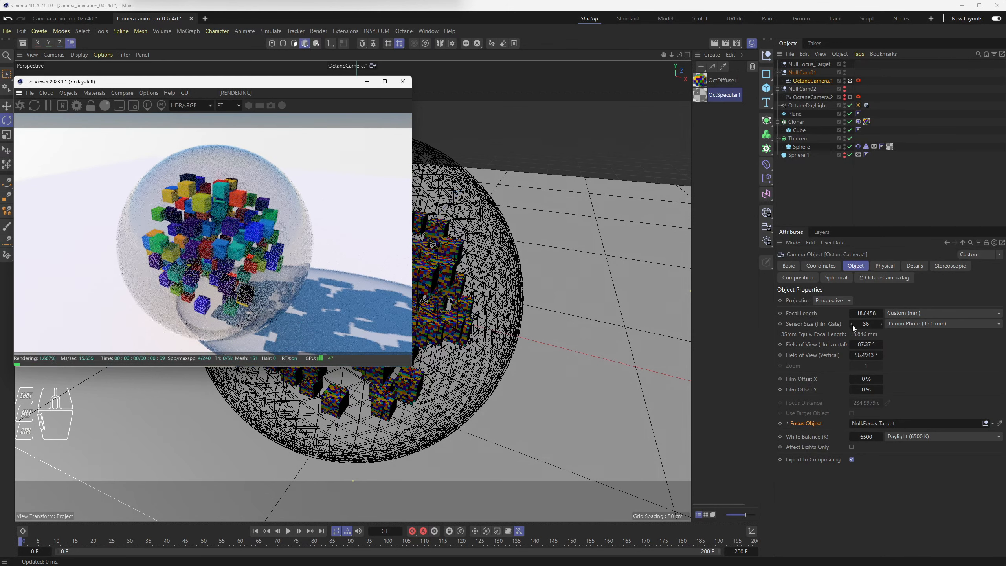
Set the depth of field aperture in OctaneCamera.1's camera tag to 11.7907 cm and check the blur in a resized Live Viewer.
click(886, 266)
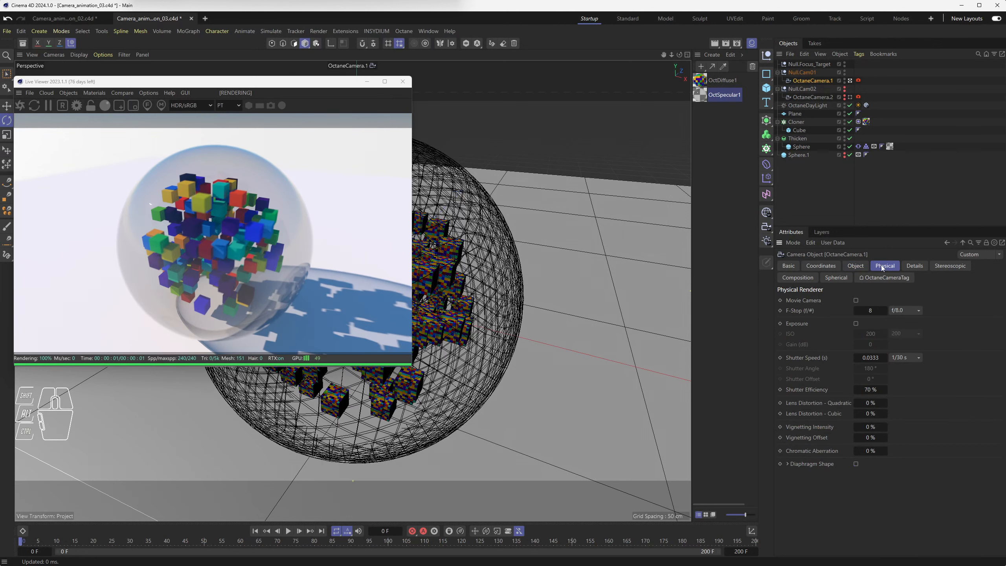
click(858, 81)
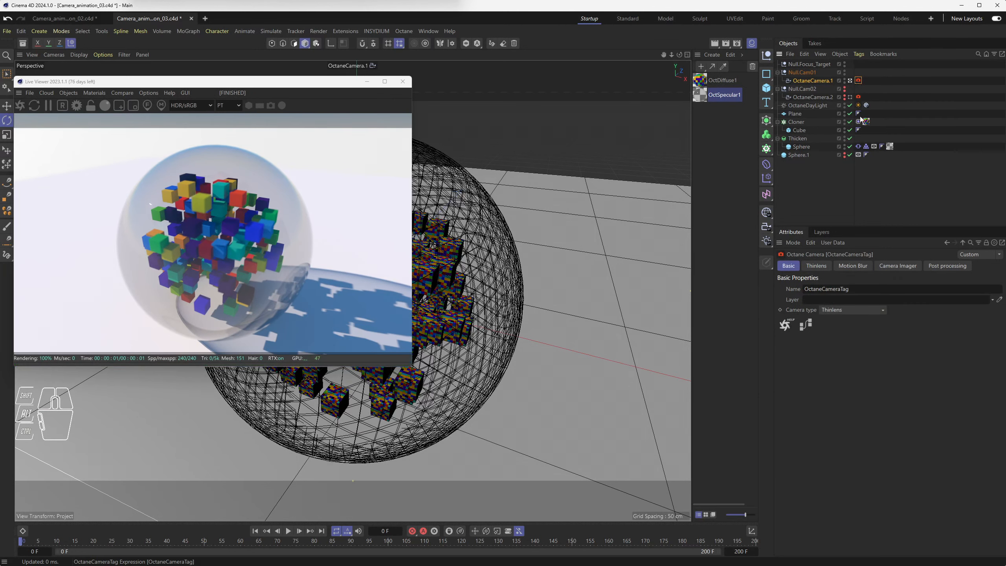
click(828, 265)
click(804, 350)
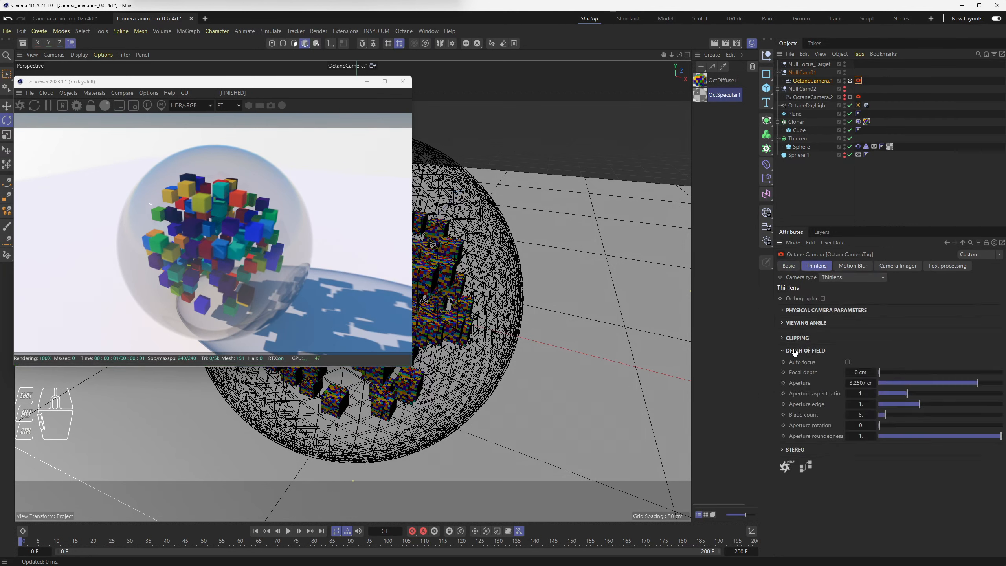
drag(857, 383, 894, 390)
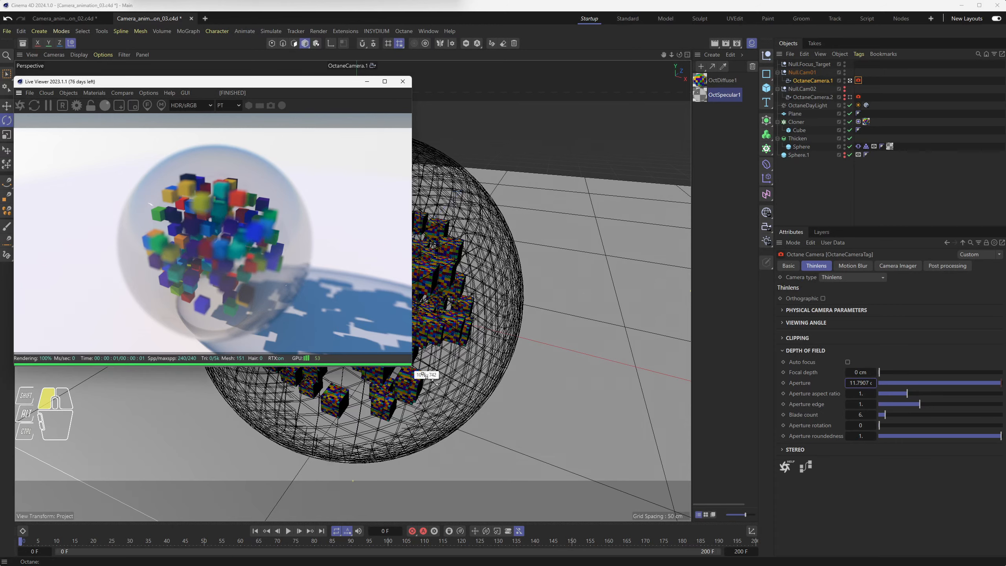
drag(412, 367, 616, 492)
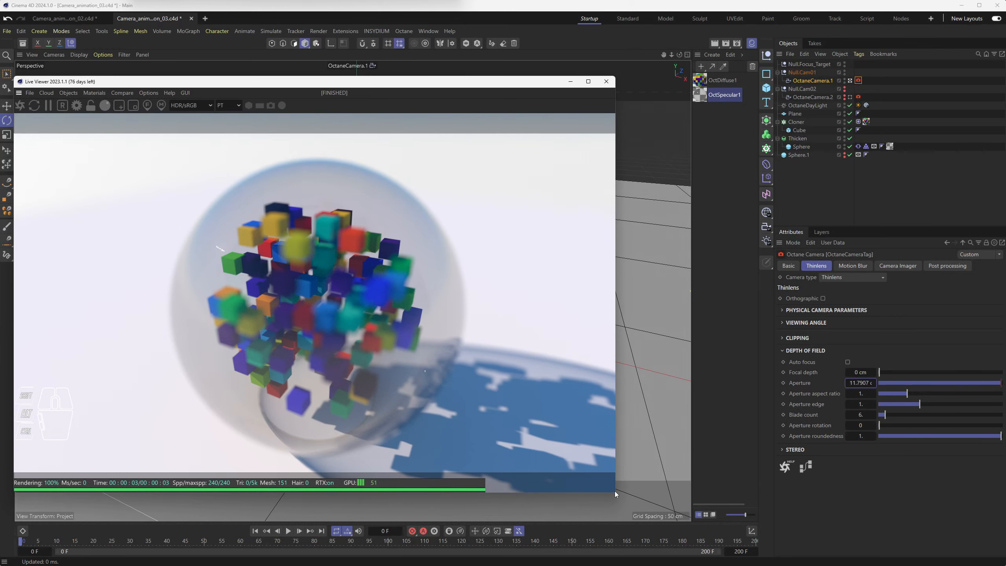
drag(615, 490, 288, 306)
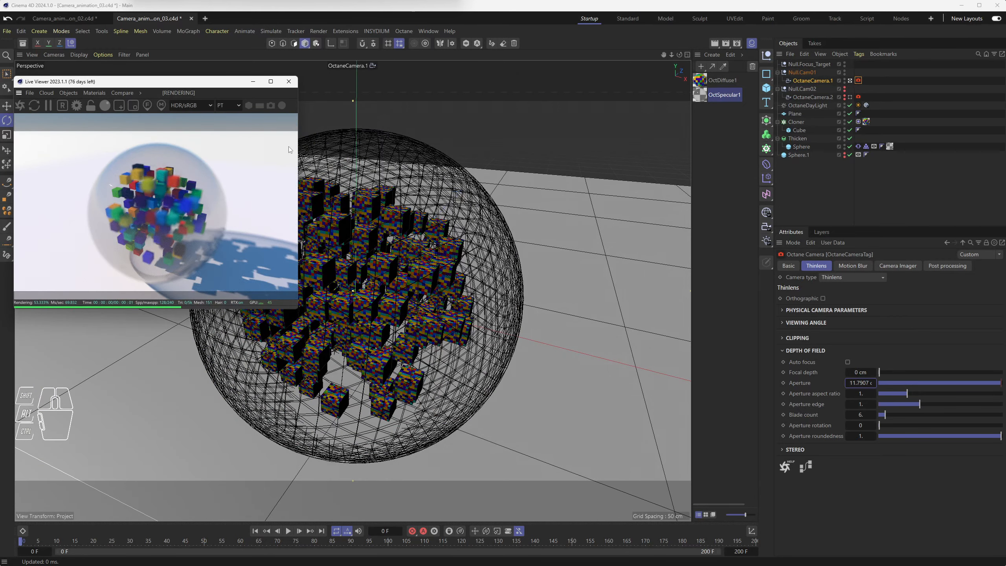
Compare the focal depth in OctaneCamera.1's Octane tag with the focus distance in the camera's own object properties.
click(803, 373)
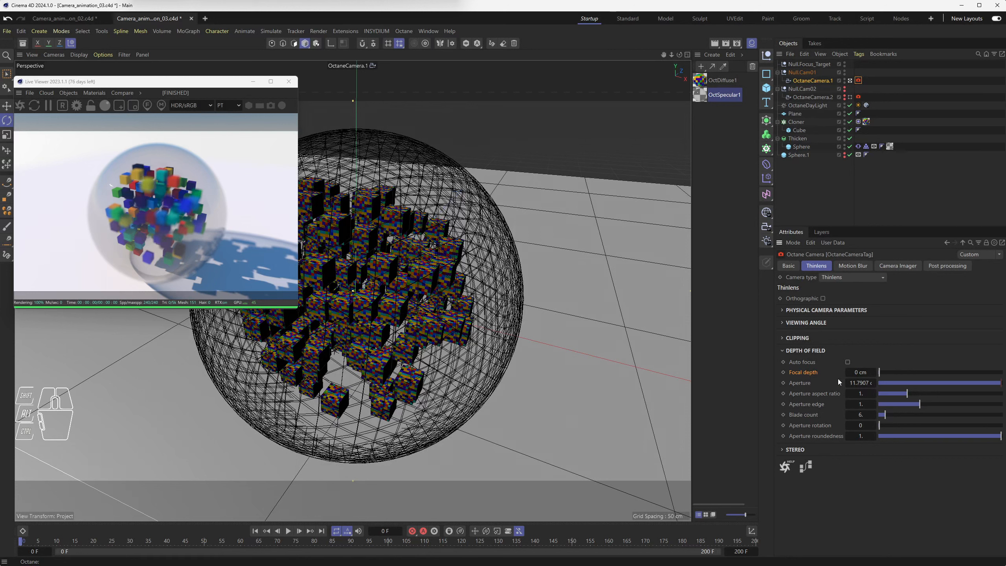
click(809, 80)
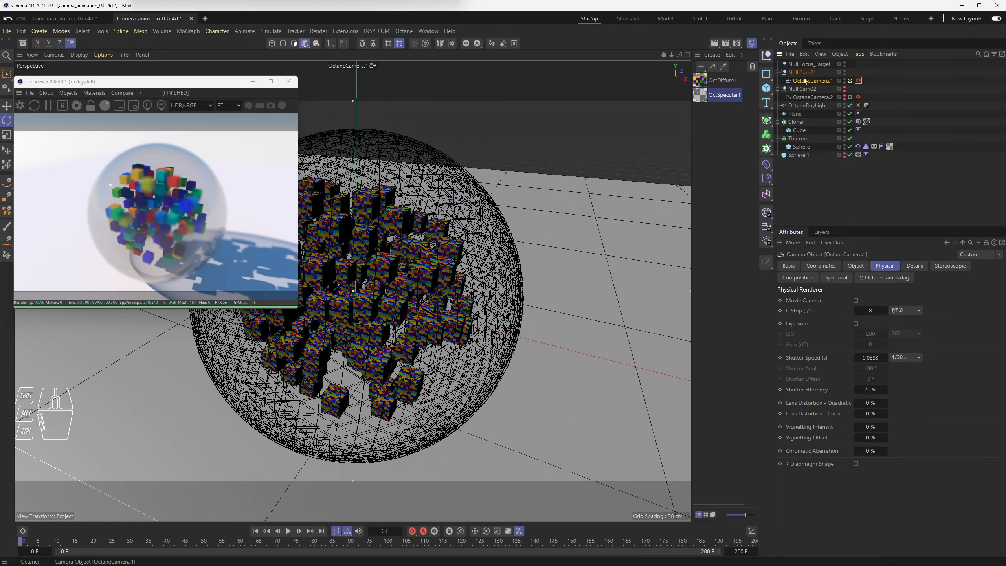
click(858, 80)
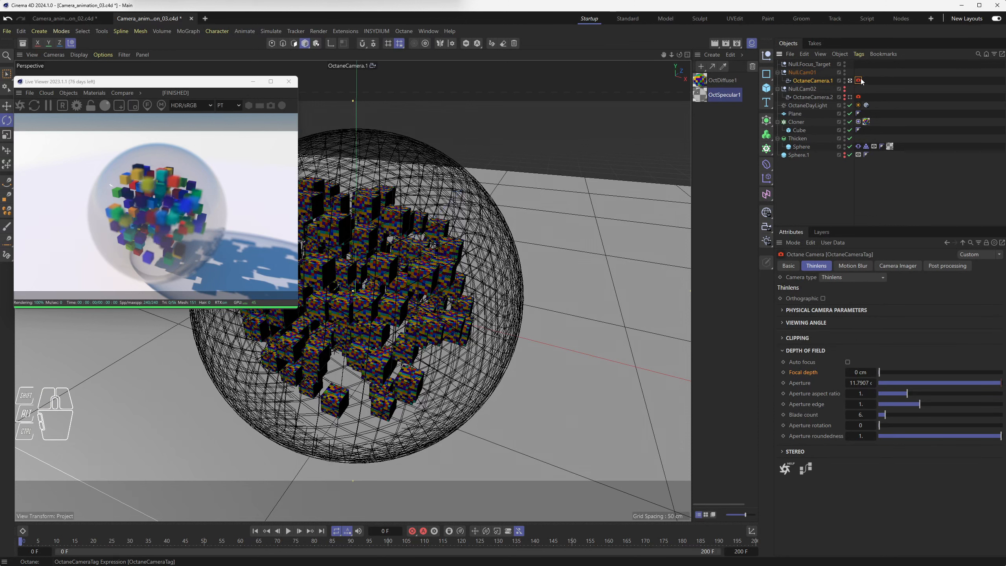
click(812, 81)
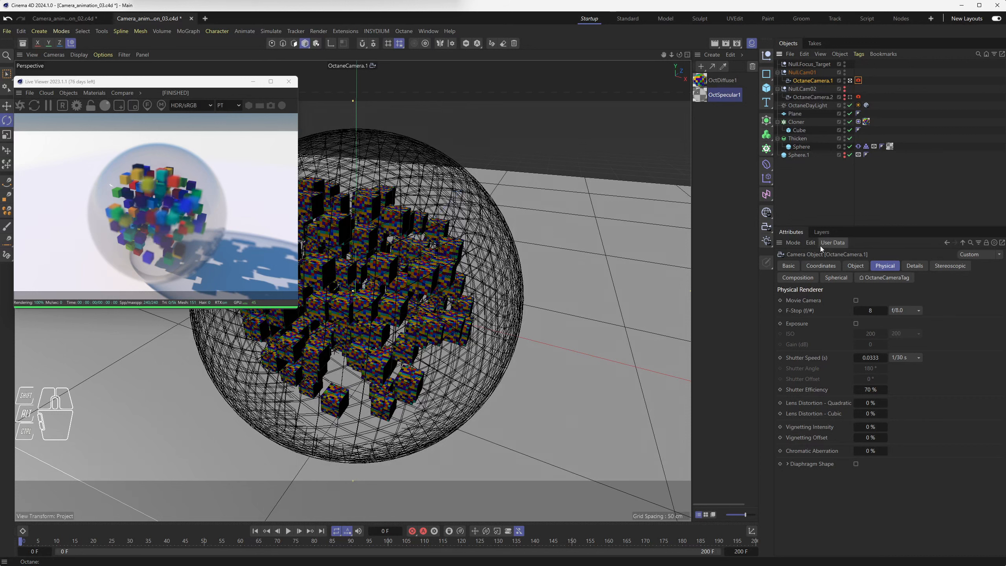
click(859, 80)
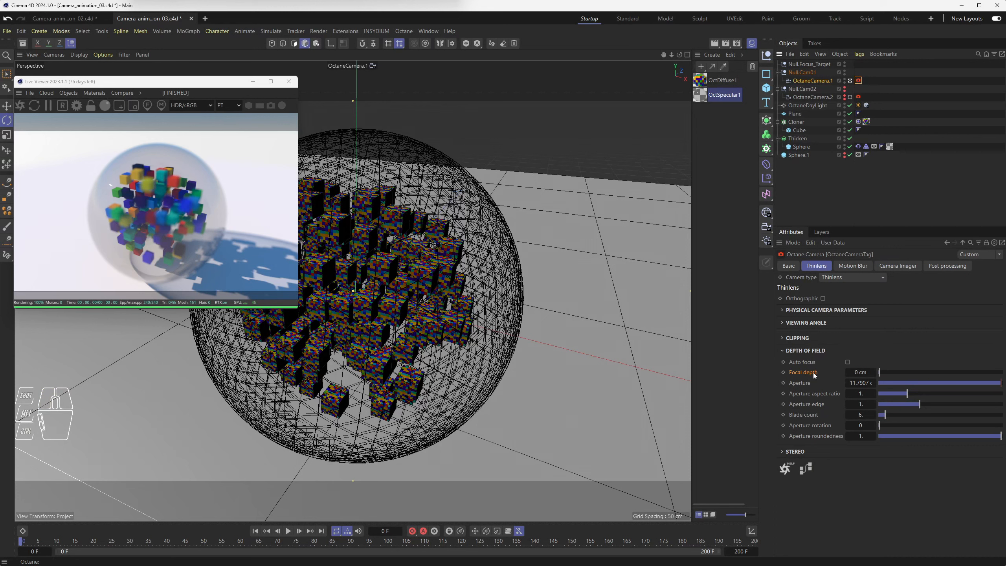
click(810, 81)
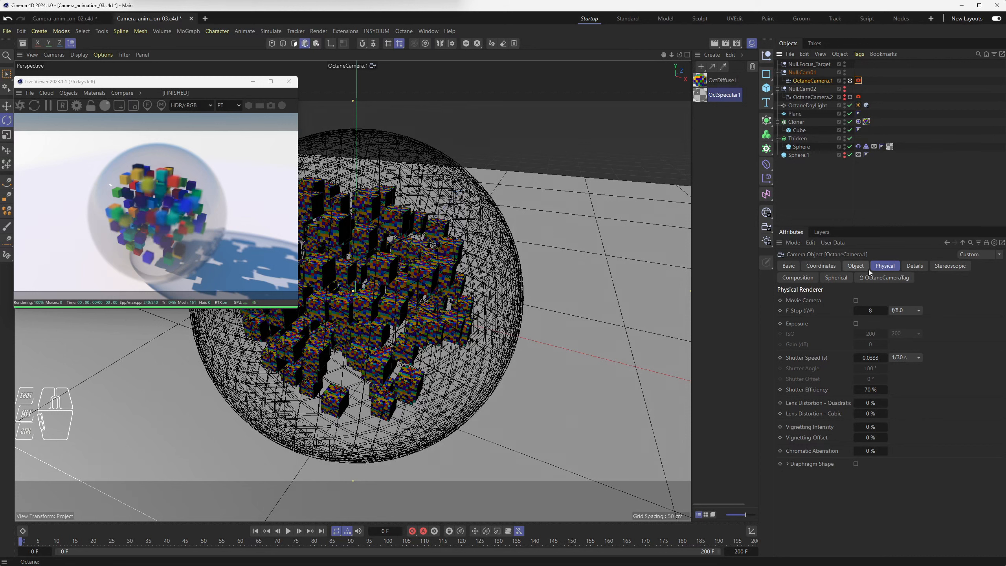
click(854, 267)
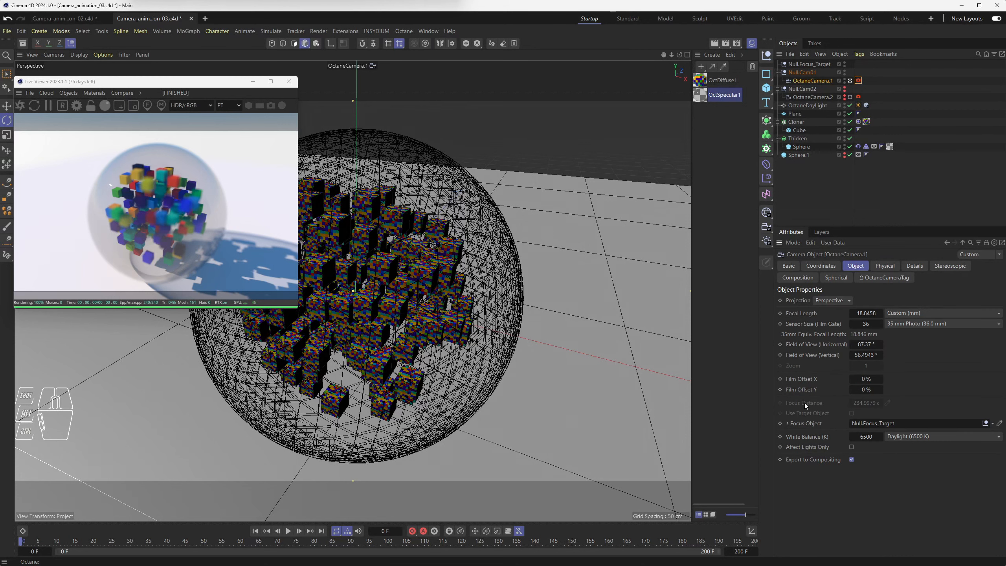
click(790, 404)
Examine in the top view where OctaneCamera.1's focus plane lies relative to the sphere.
middle_click(513, 359)
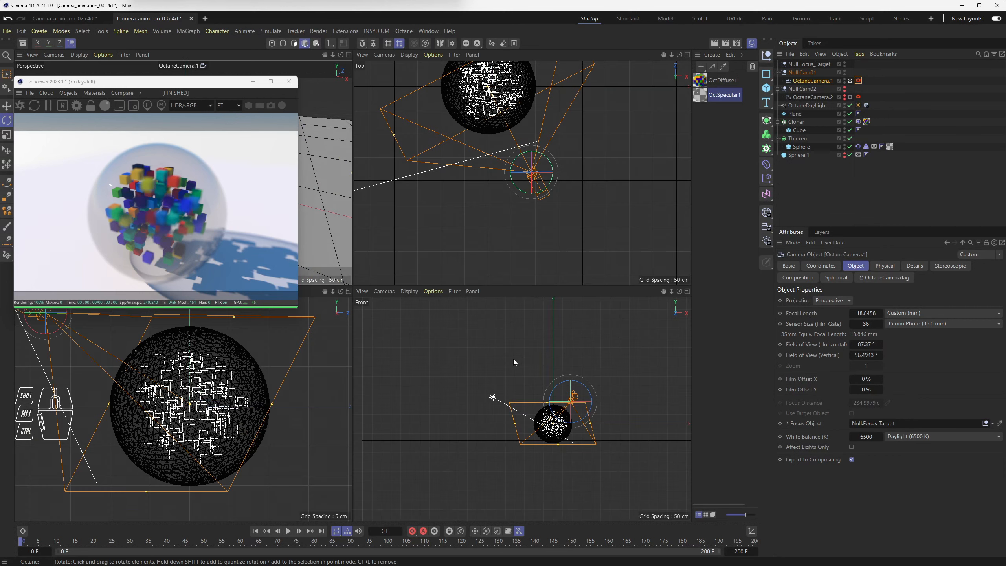
middle_click(528, 174)
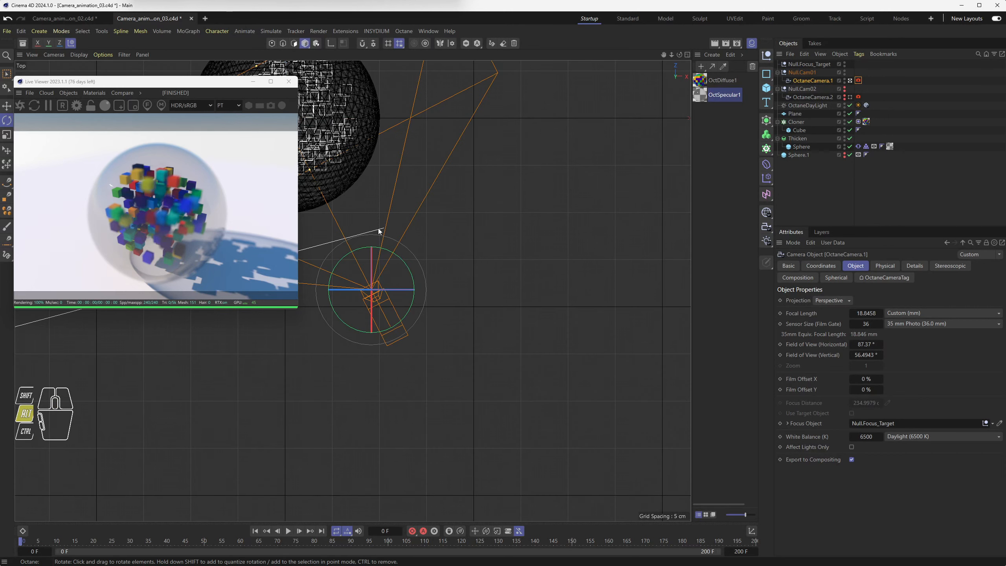
alt+middle_drag(388, 228, 551, 309)
alt+scroll(551, 309, down, 3)
alt+scroll(551, 308, down, 1)
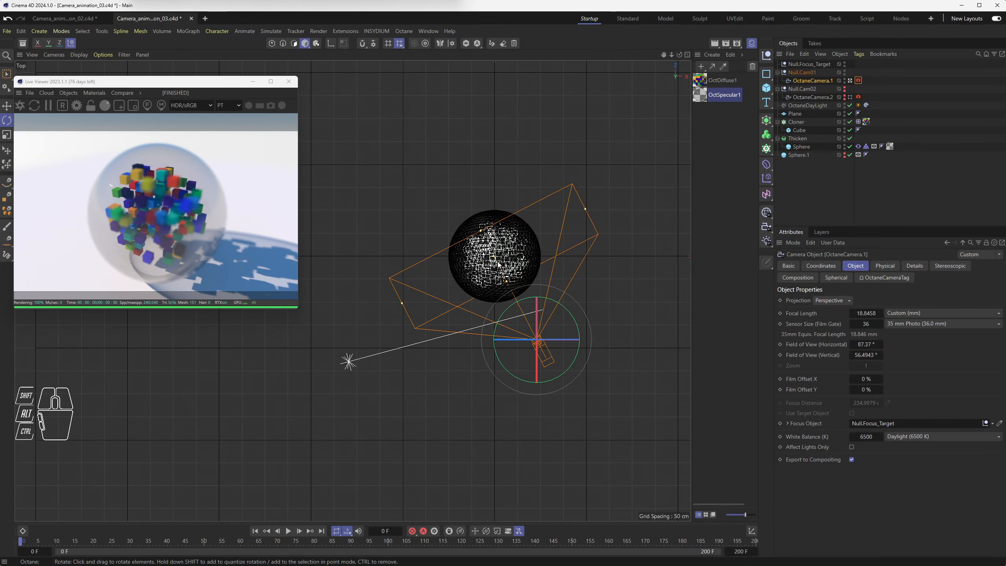
drag(495, 257, 533, 316)
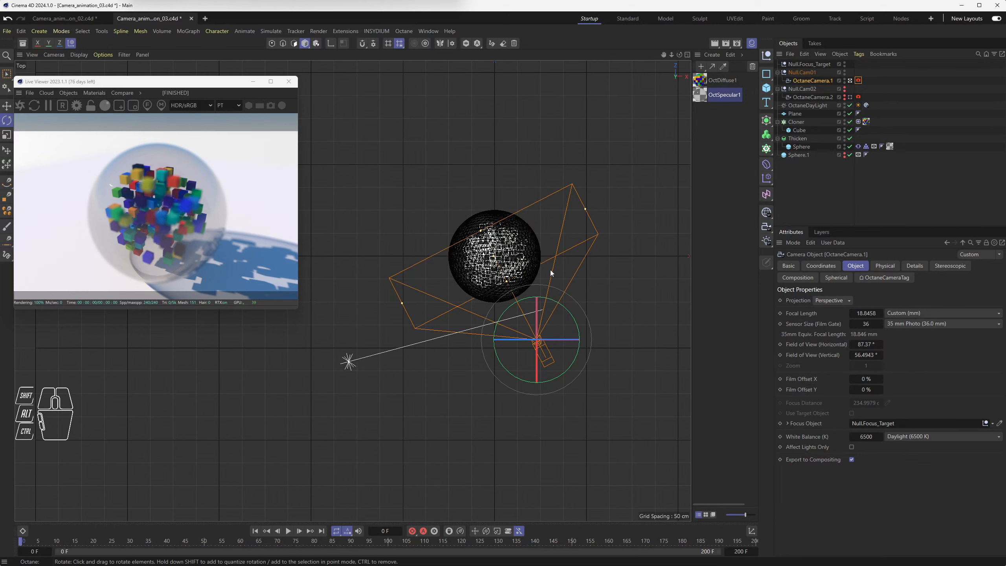
scroll(502, 297, up, 4)
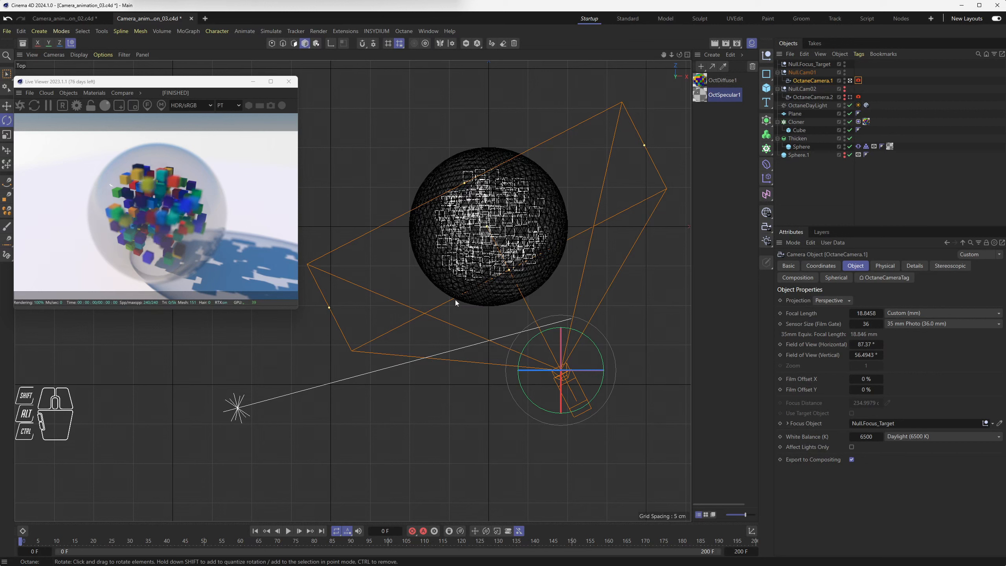
Clear OctaneCamera.1's focus object, set its focus distance to 369.9979 cm, and enlarge the Live Viewer to check the blur.
click(904, 422)
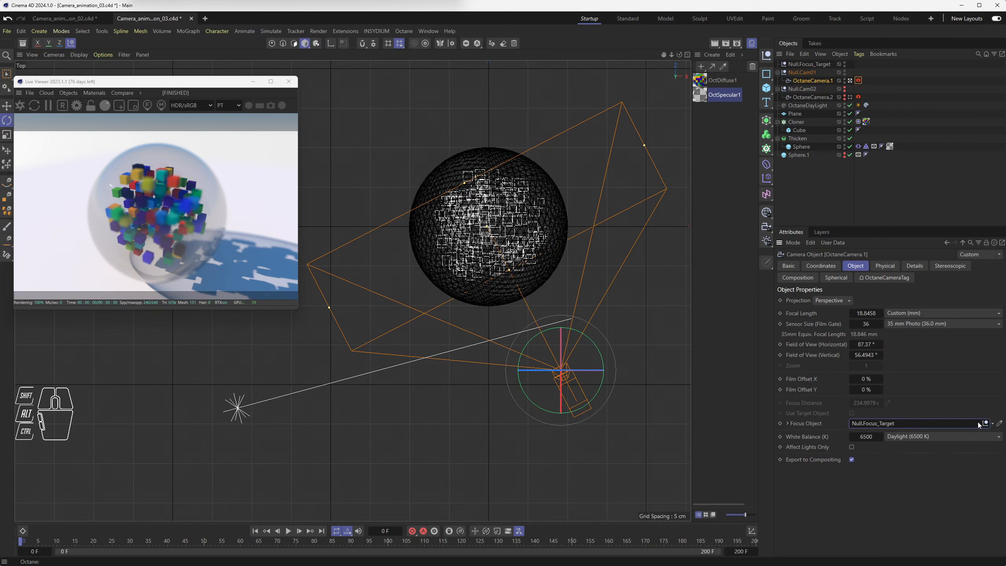
click(993, 424)
click(1001, 436)
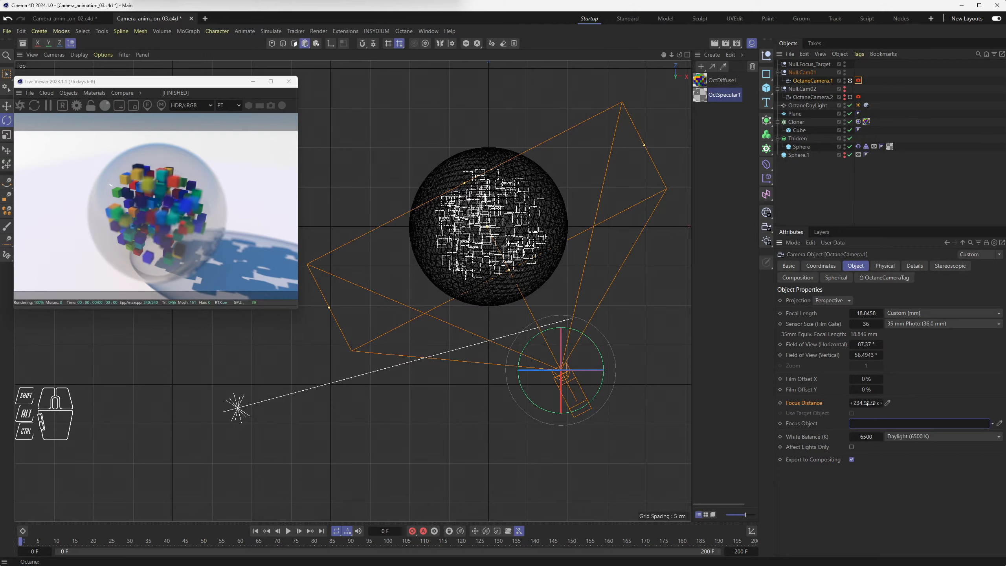
drag(868, 404, 902, 404)
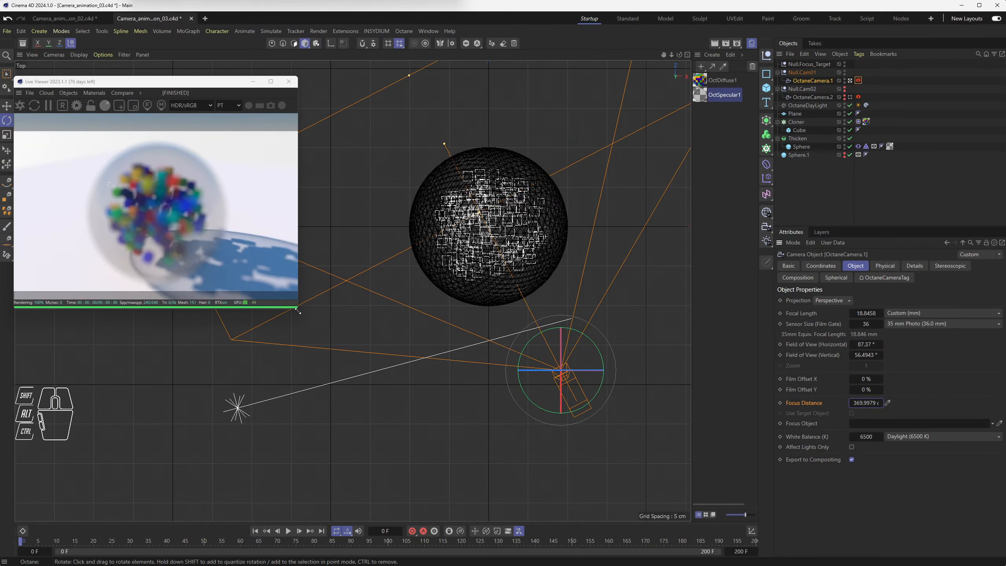
drag(298, 311, 412, 387)
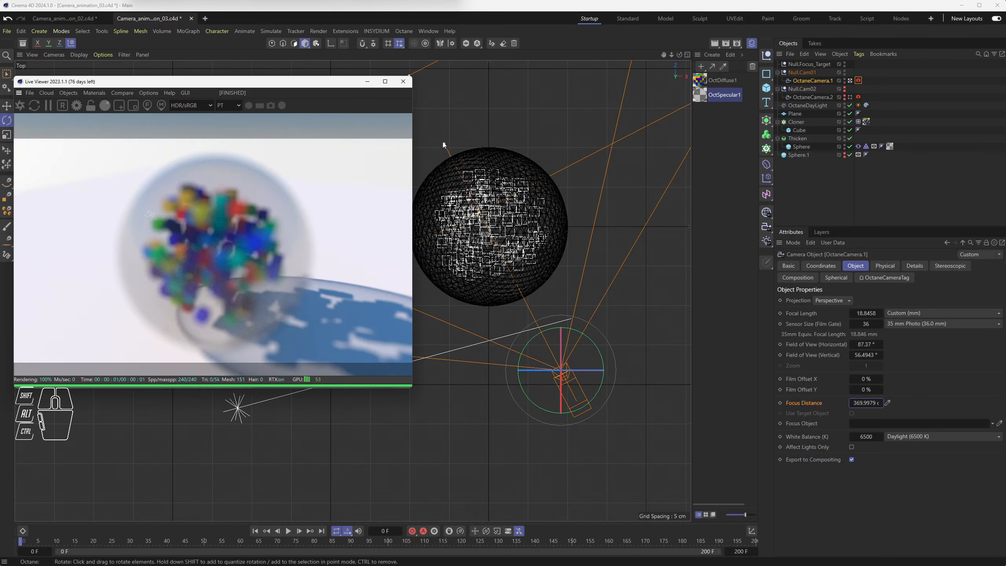
Set OctaneCamera.1's focus distance to 166.9979 cm so the focus plane moves toward the front of the sphere.
click(866, 402)
mouse_move(861, 403)
mouse_down()
mouse_move(826, 404)
mouse_move(873, 404)
mouse_up()
click(826, 403)
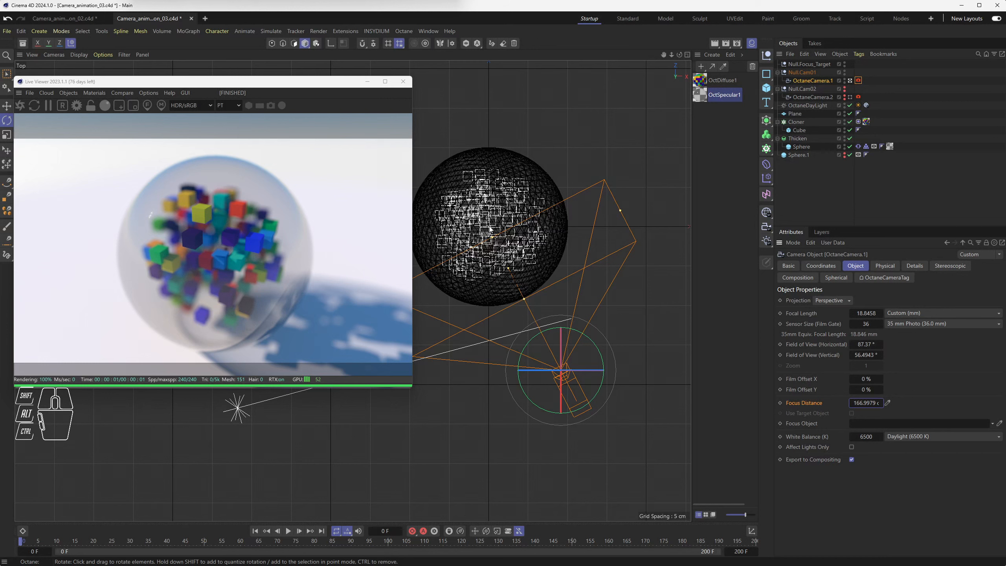
Assign Null.Cam01 as the focus object of OctaneCamera.1.
click(803, 73)
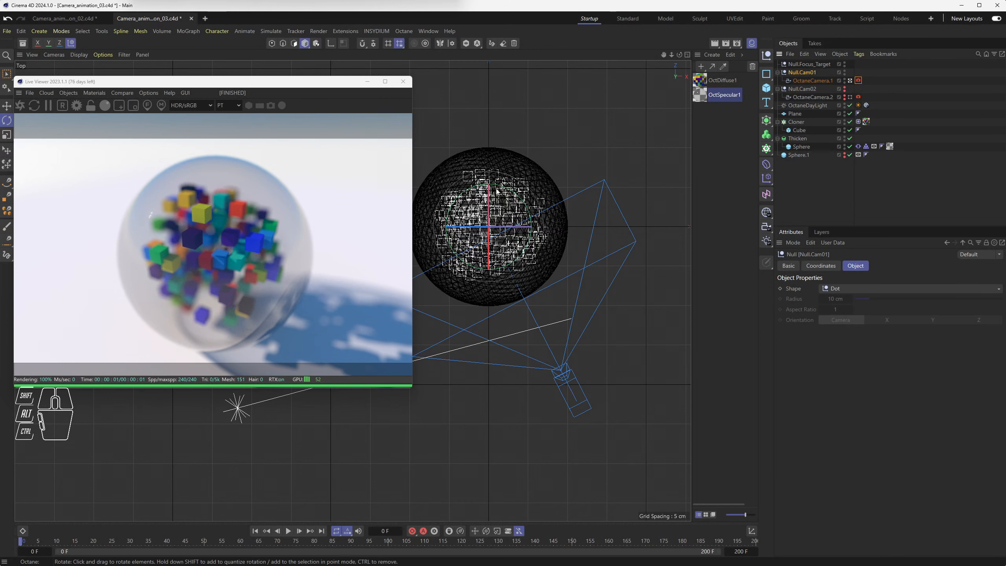
click(822, 79)
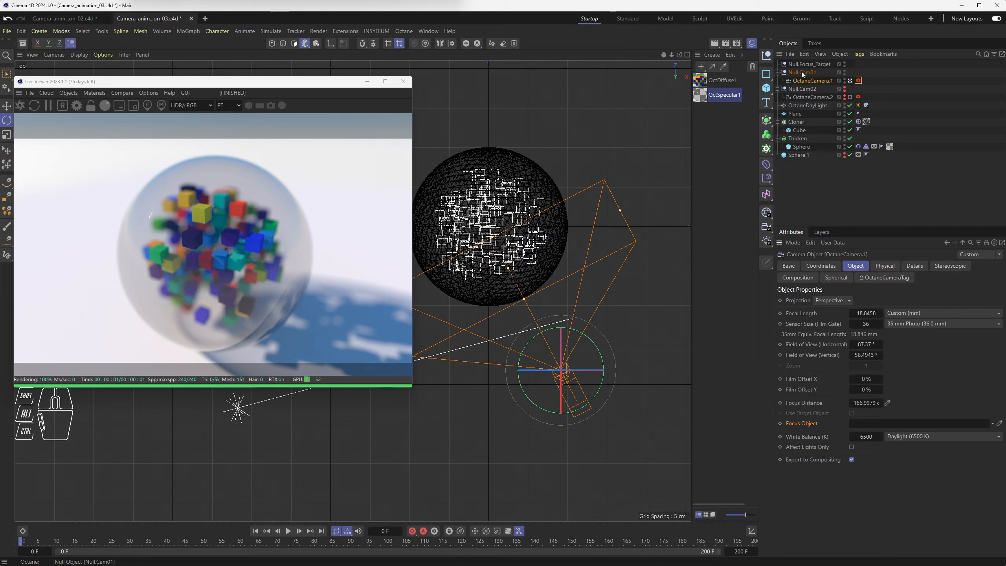
drag(802, 71, 872, 349)
drag(858, 426, 858, 426)
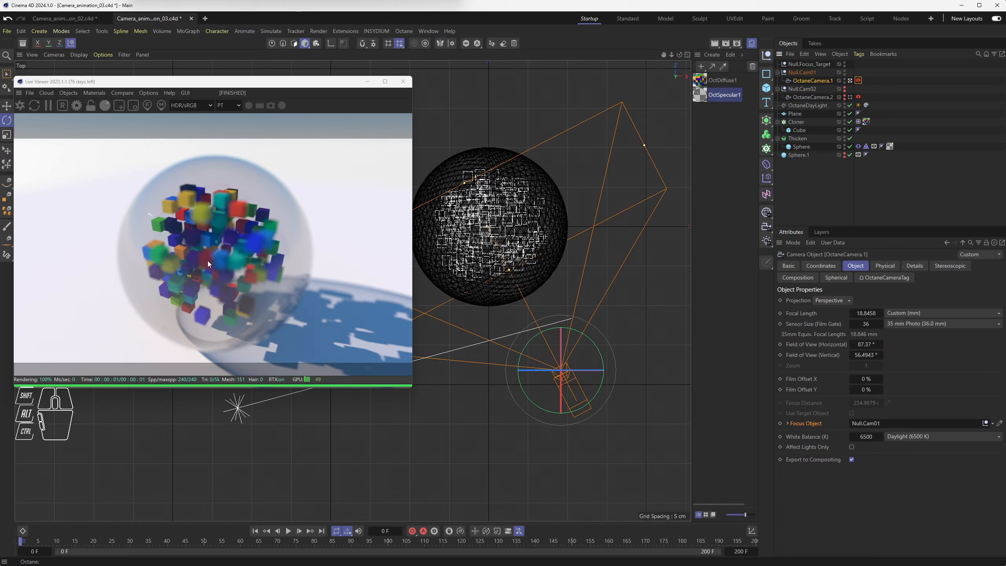
Go to frame 46 and rotate Null.Cam01 in the top view so its camera orbits the sphere.
drag(154, 540, 193, 539)
click(802, 73)
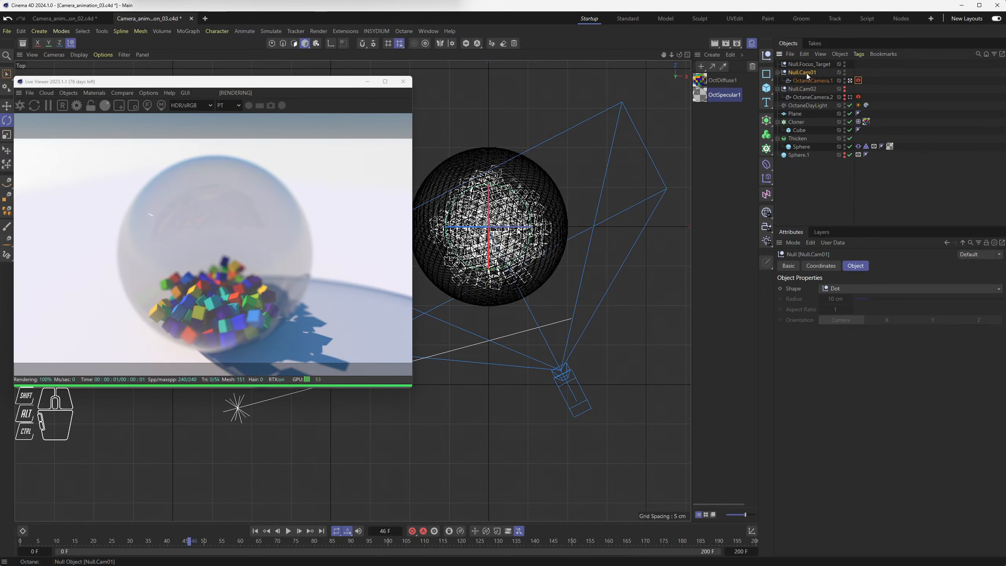
drag(529, 213, 554, 188)
scroll(588, 351, down, 5)
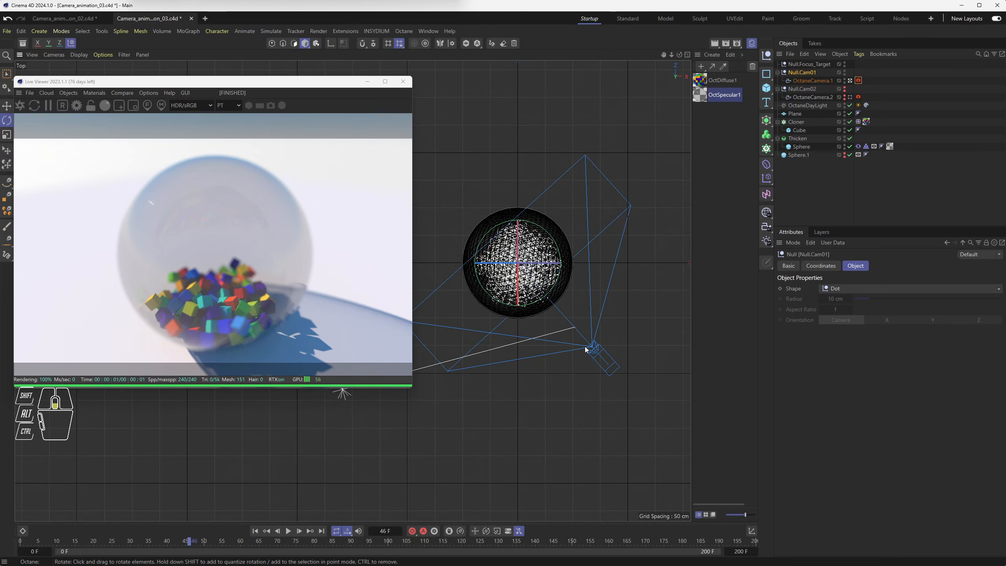
Show all four views and slide OctaneCamera.1 along its viewing axis away from the sphere and back to test the focus tracking.
alt+middle_drag(573, 378, 528, 328)
middle_click(531, 322)
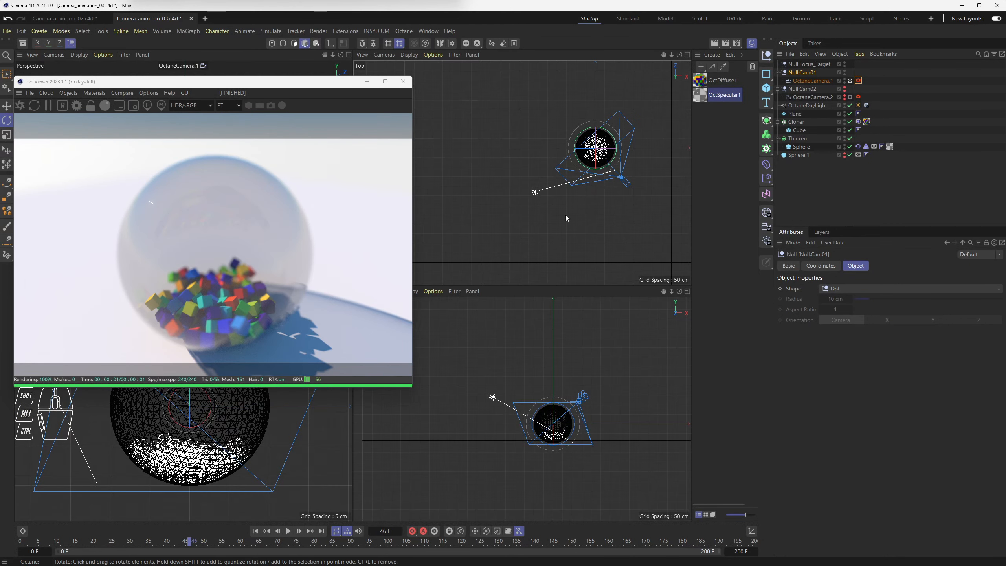
click(585, 396)
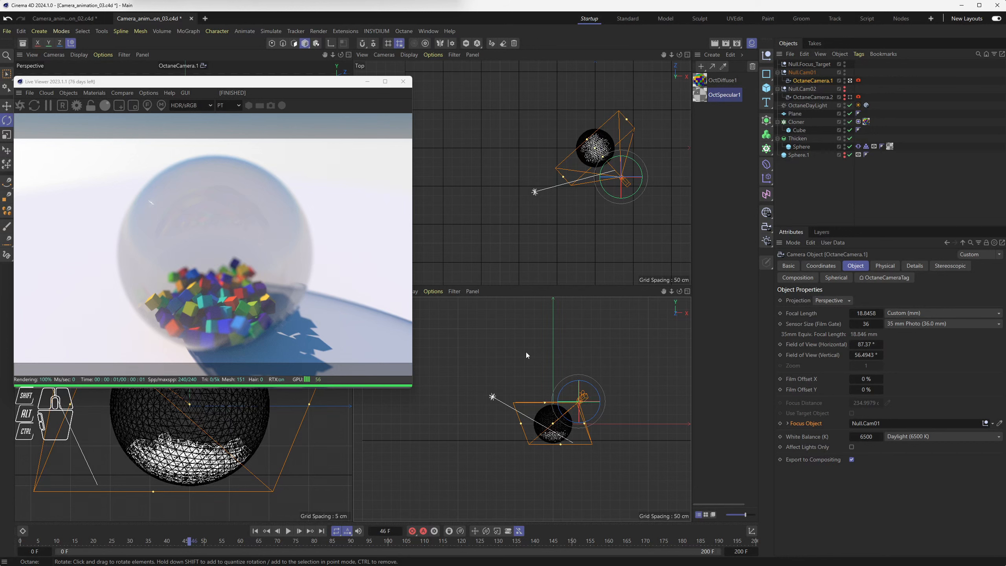
drag(60, 82, 70, 80)
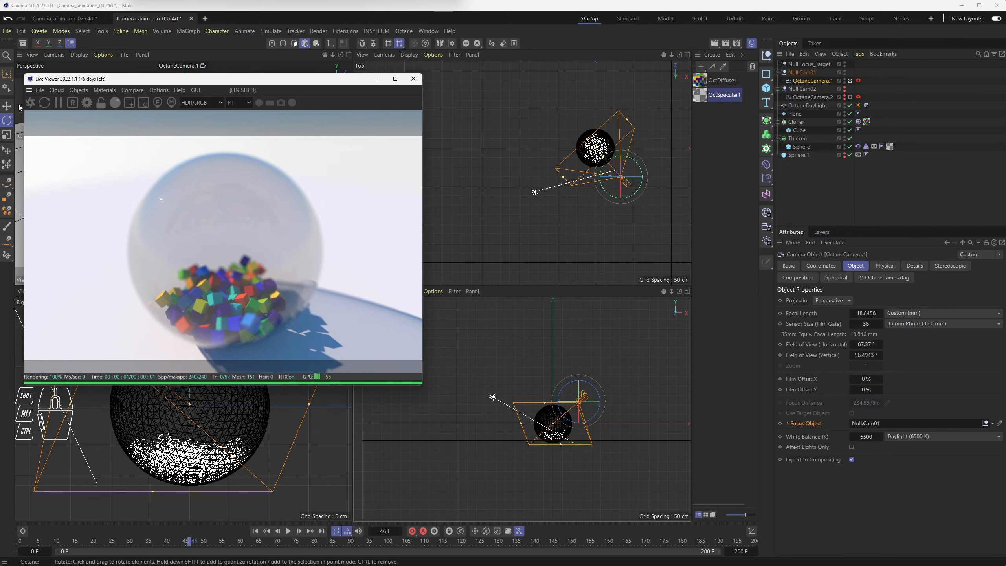
key(e)
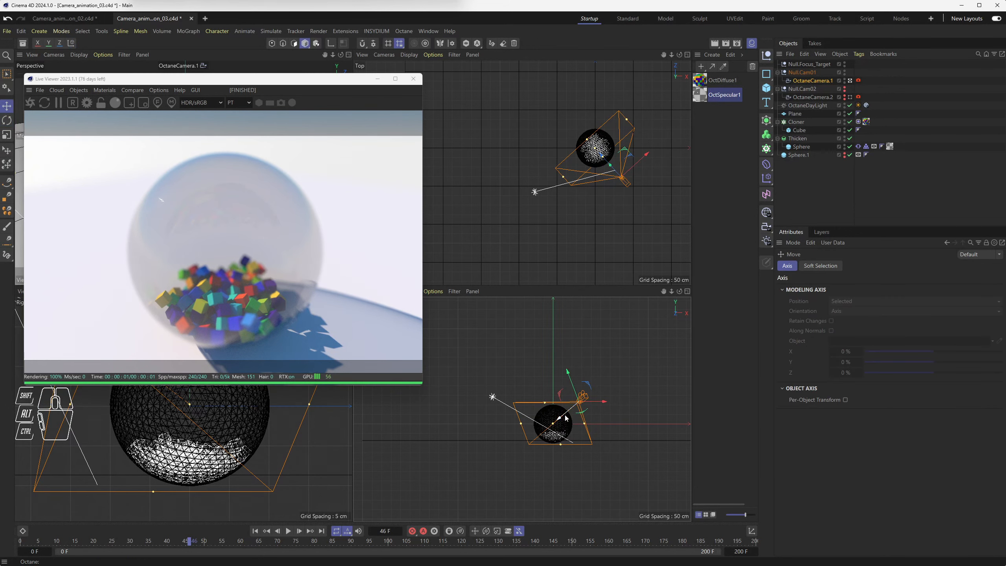
drag(567, 418, 628, 376)
click(813, 80)
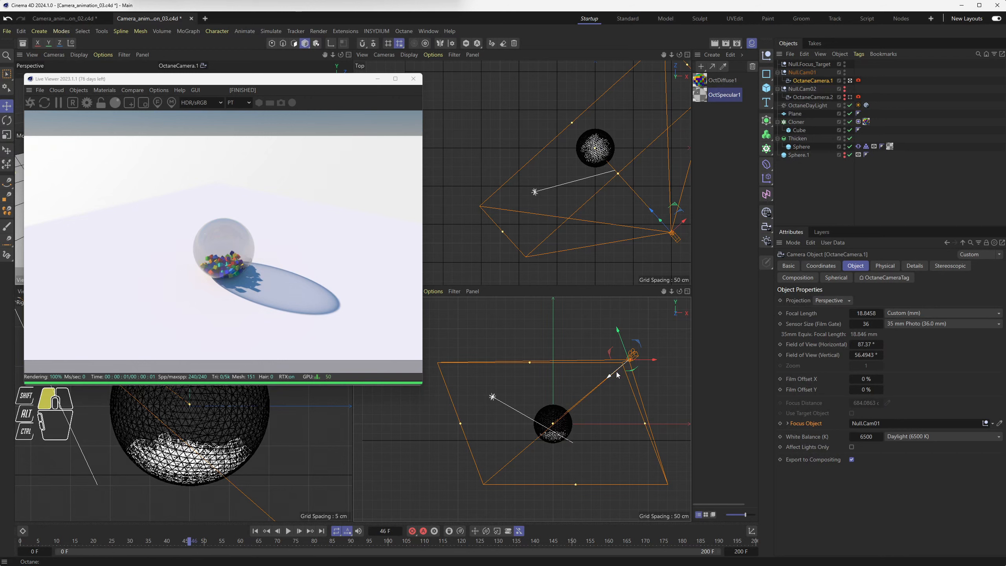
mouse_move(617, 367)
mouse_down()
mouse_move(576, 417)
mouse_move(624, 376)
mouse_up()
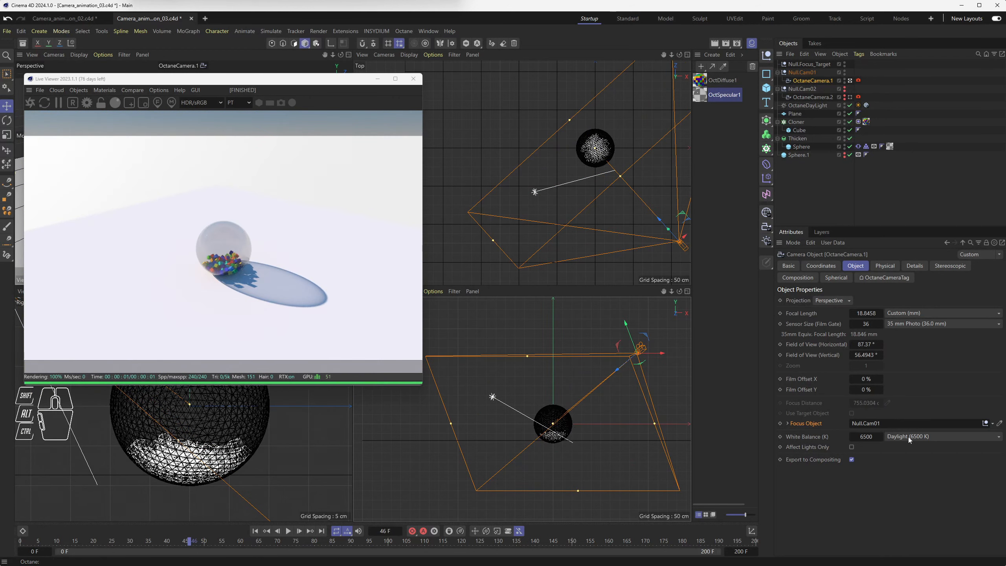
drag(618, 365, 590, 394)
Clear OctaneCamera.1's focus object, slide the camera away from the sphere to compare the blur, and undo both changes.
click(993, 424)
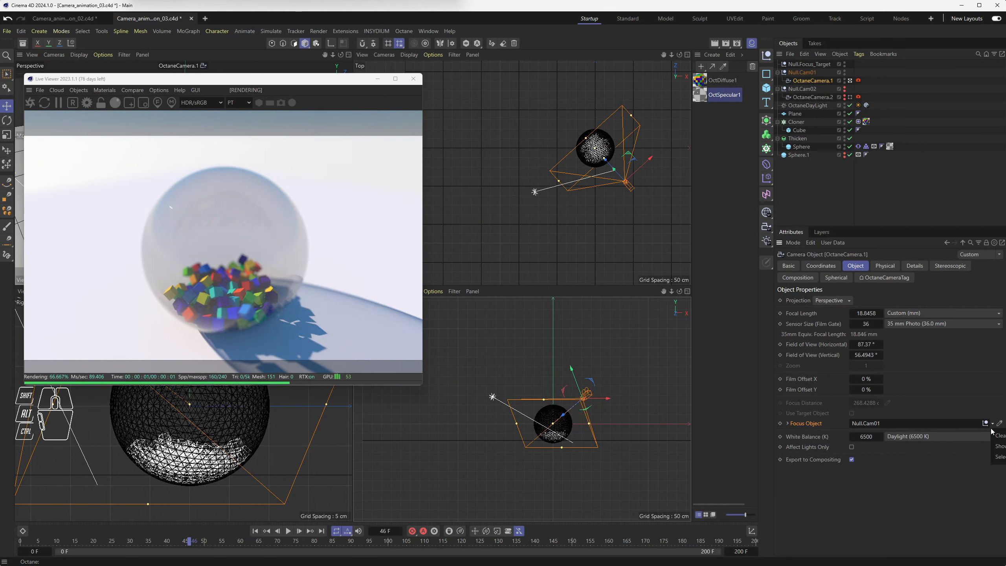
click(997, 437)
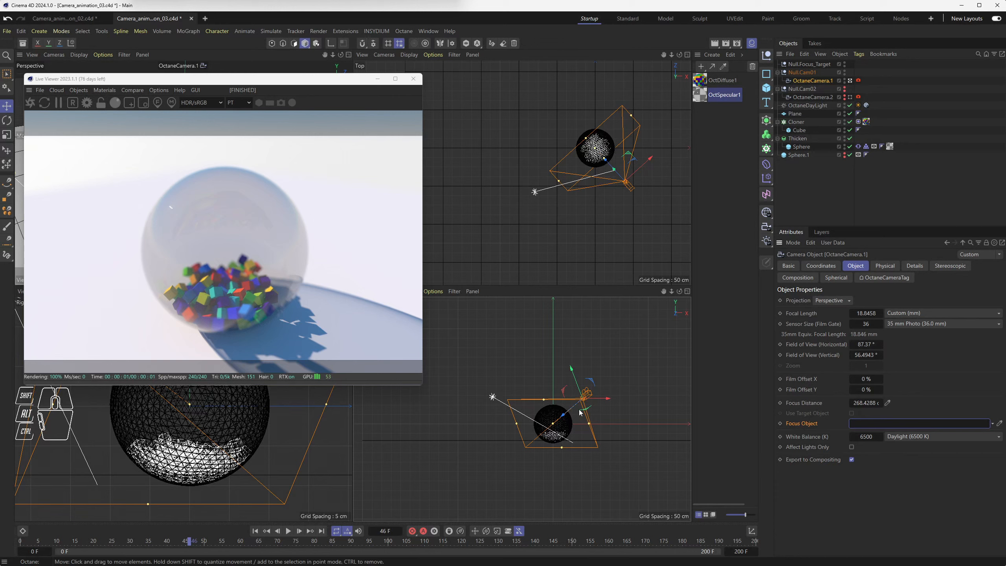
drag(573, 416, 601, 390)
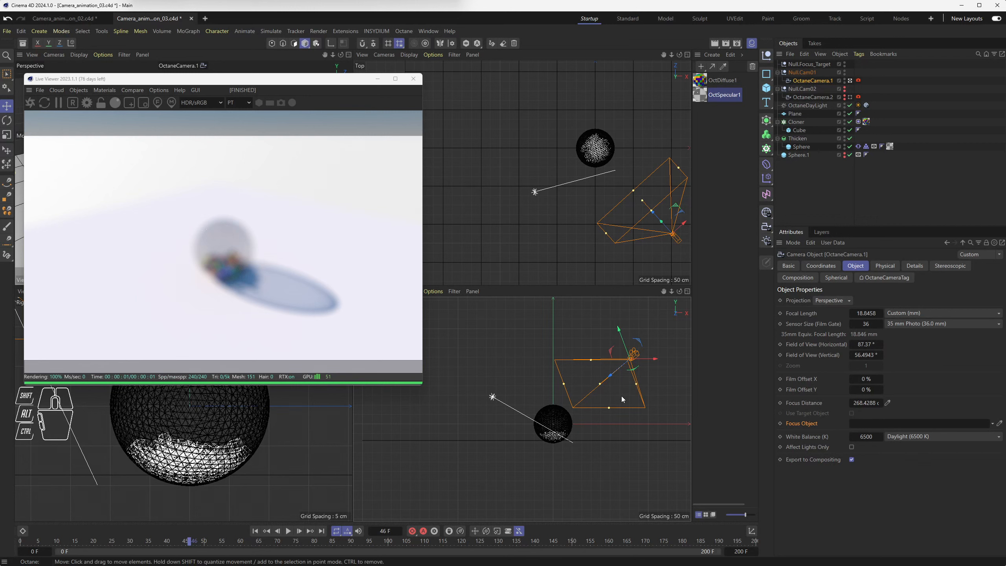
key(ctrl+z)
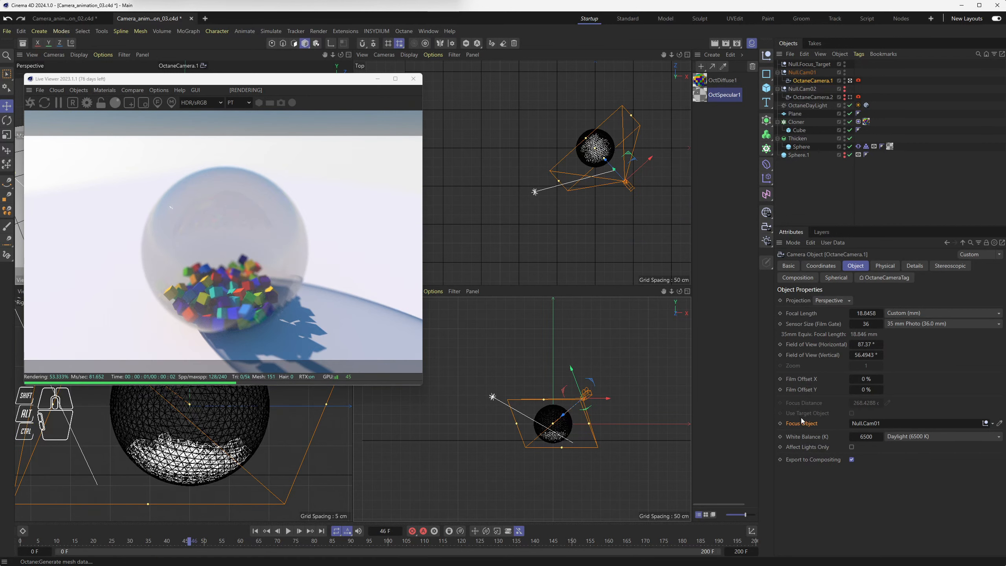
Pull OctaneCamera.1 far back from the sphere to about X 351.8, Y 436.8, Z -687.4 and keyframe its position at frame 0.
drag(571, 412, 643, 354)
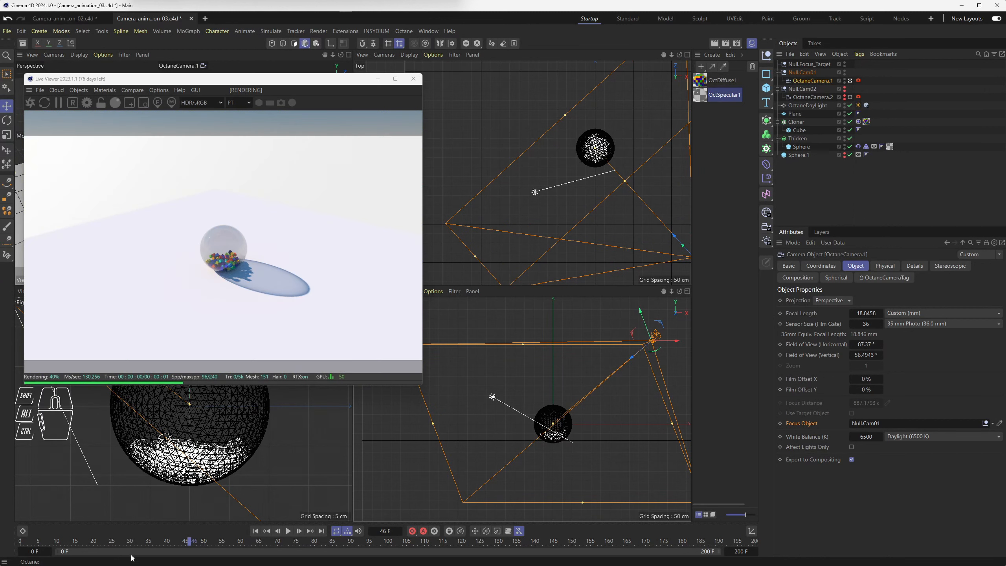
drag(52, 540, 20, 541)
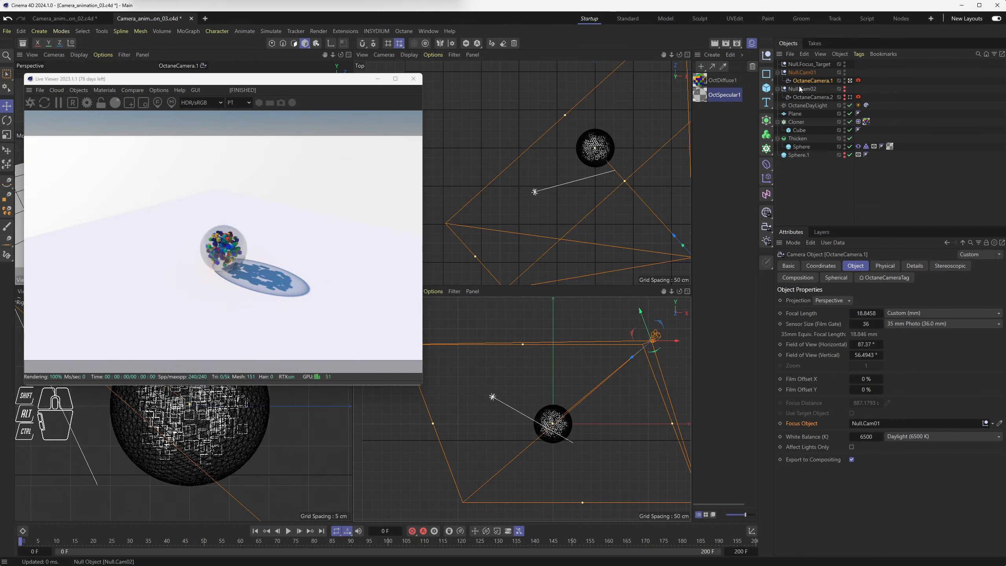
click(820, 266)
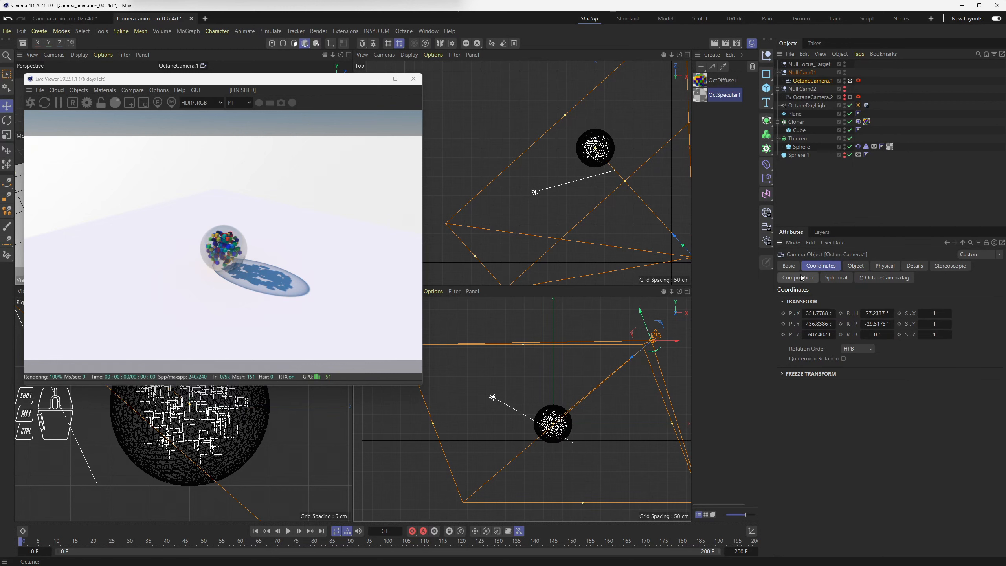
click(784, 314)
drag(784, 313, 785, 340)
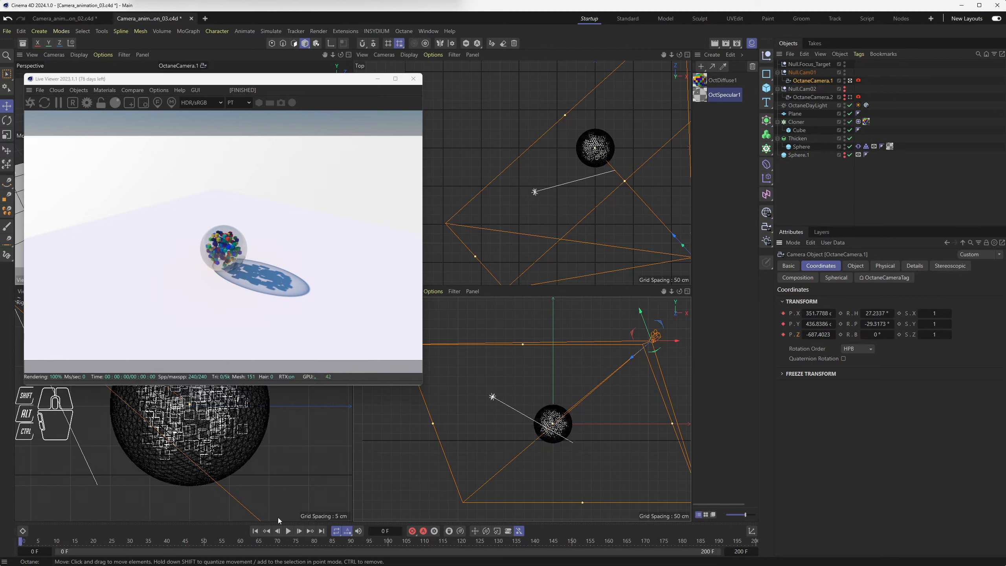
At frame 100, move OctaneCamera.1 close to the sphere at about X 83.9, Y 108.1, Z -167 and keyframe all three position values.
click(388, 541)
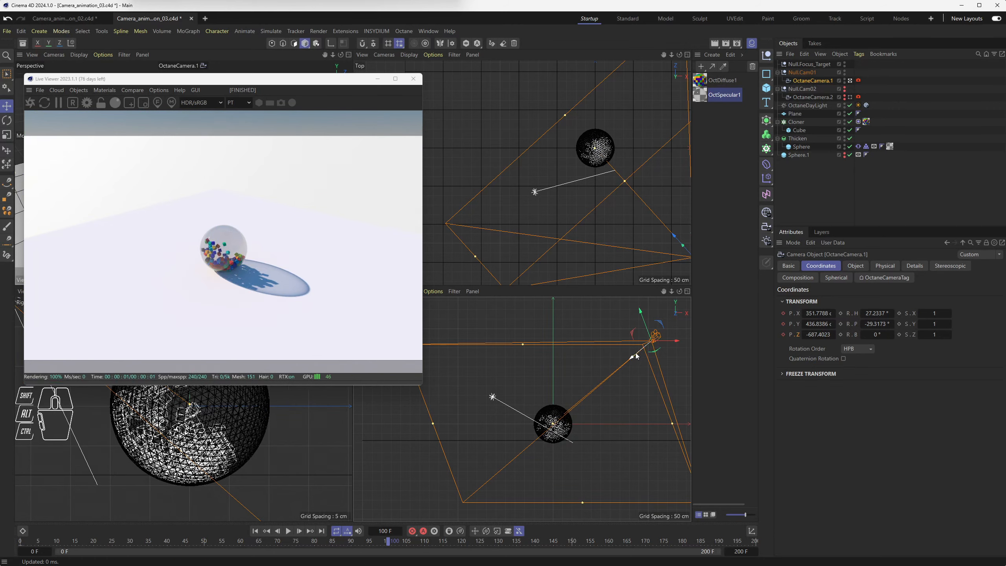
drag(630, 361, 571, 427)
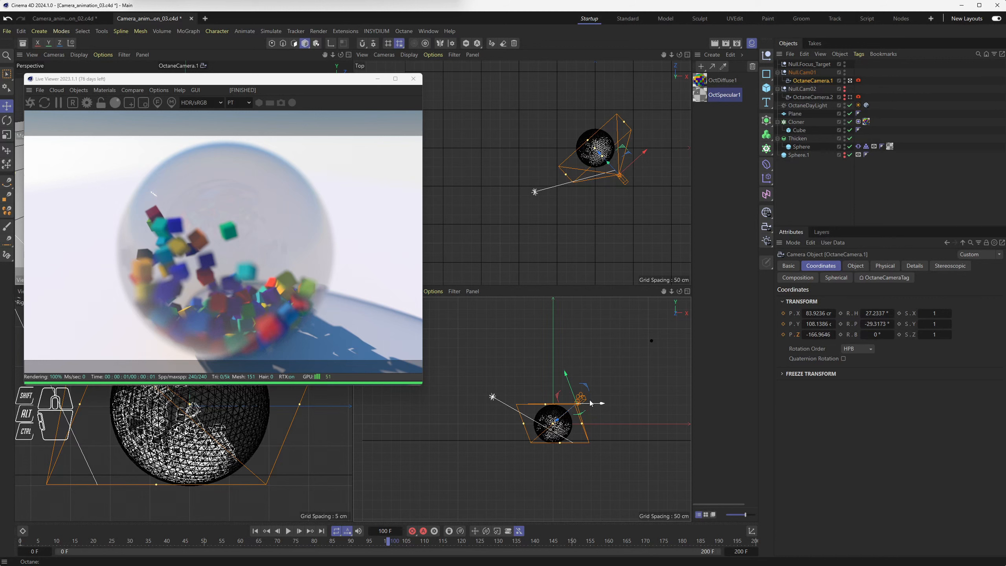
click(783, 313)
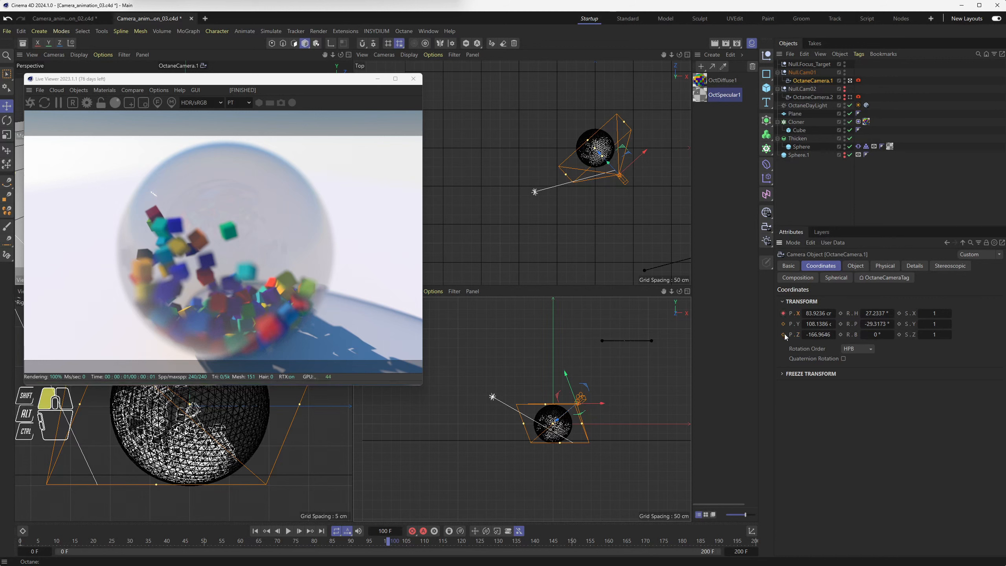
drag(784, 335, 783, 324)
Return to frame 0 and open the F-Curve timeline for OctaneCamera.1.
mouse_move(22, 544)
mouse_down()
mouse_move(393, 549)
mouse_move(22, 550)
mouse_up()
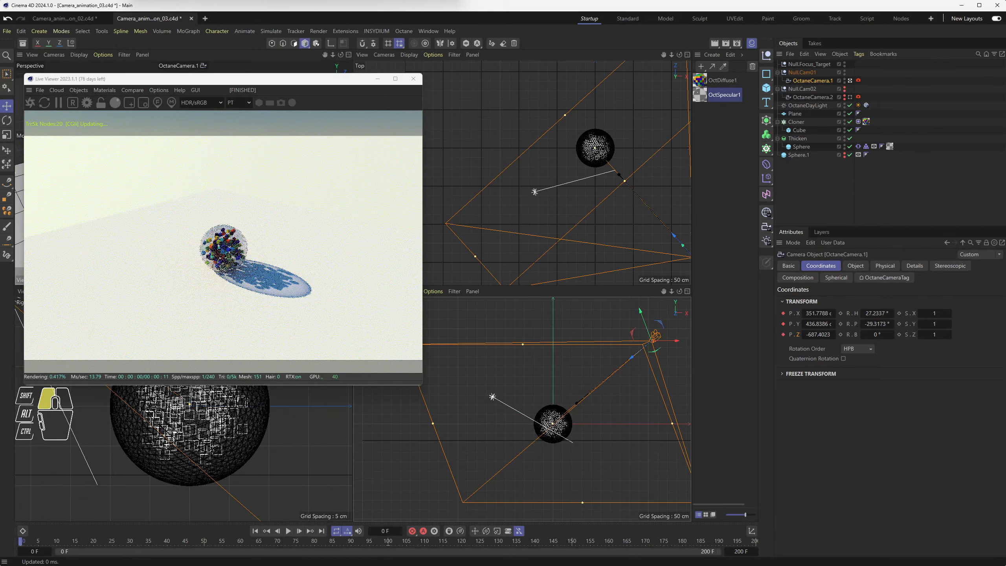
click(791, 316)
click(816, 80)
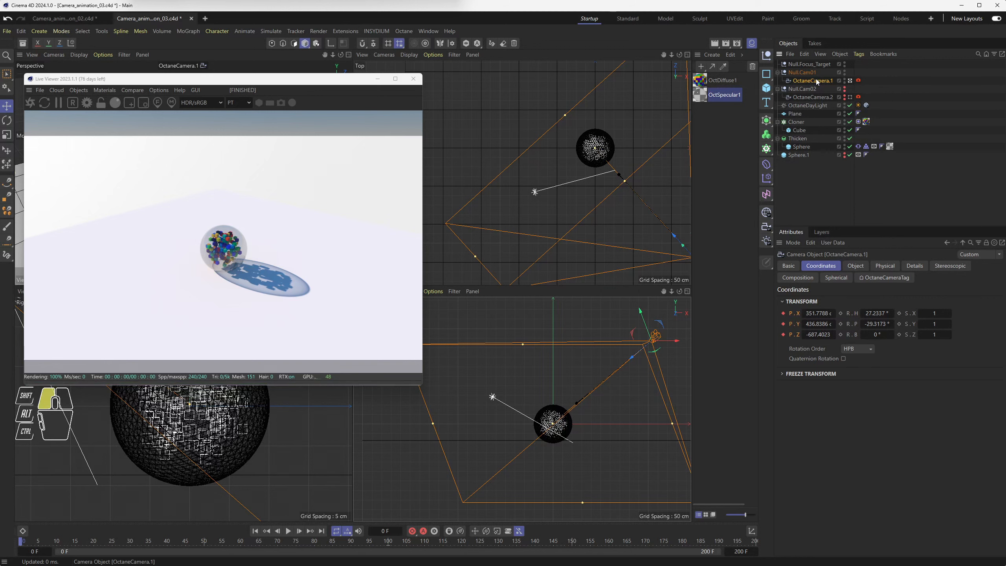
click(429, 31)
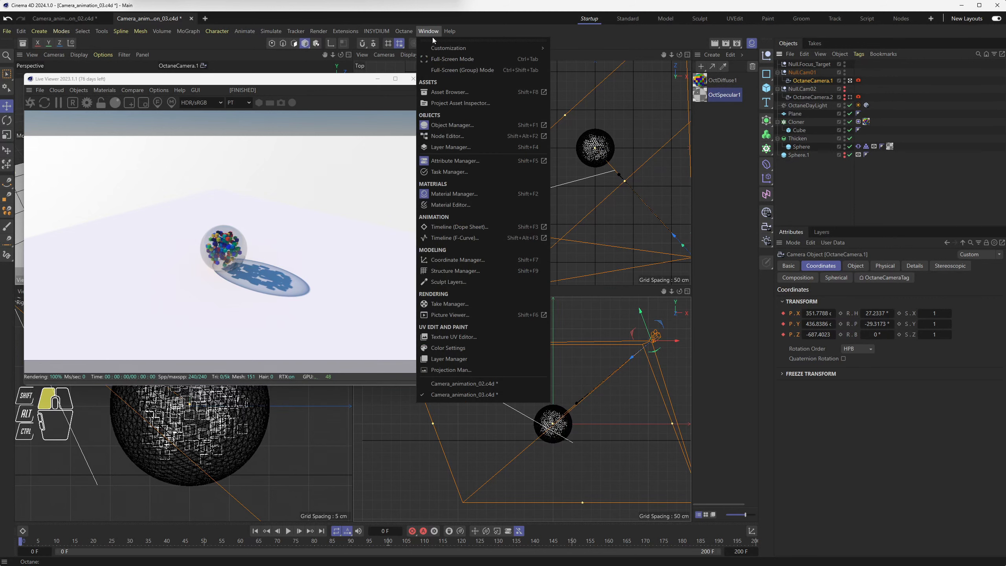
click(454, 238)
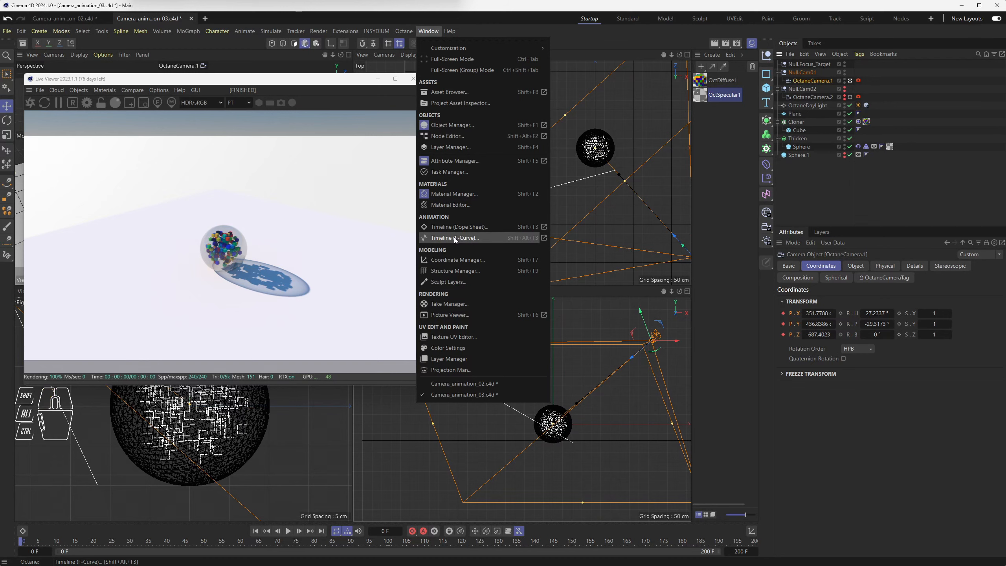
drag(436, 73, 369, 117)
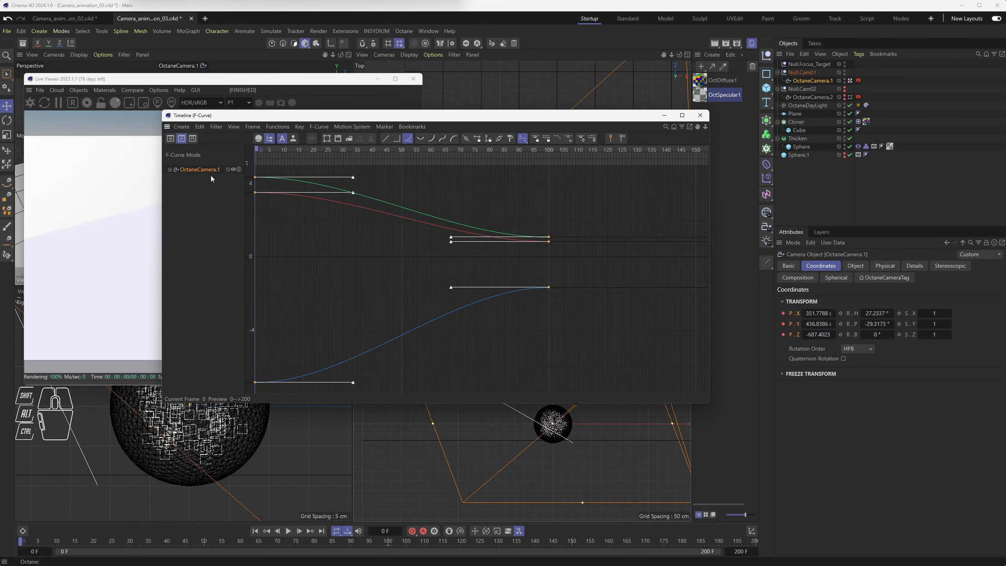
Turn off automatic mode in the F-Curve timeline, expand OctaneCamera.1's position tracks, and examine the X and Y curves individually.
click(199, 177)
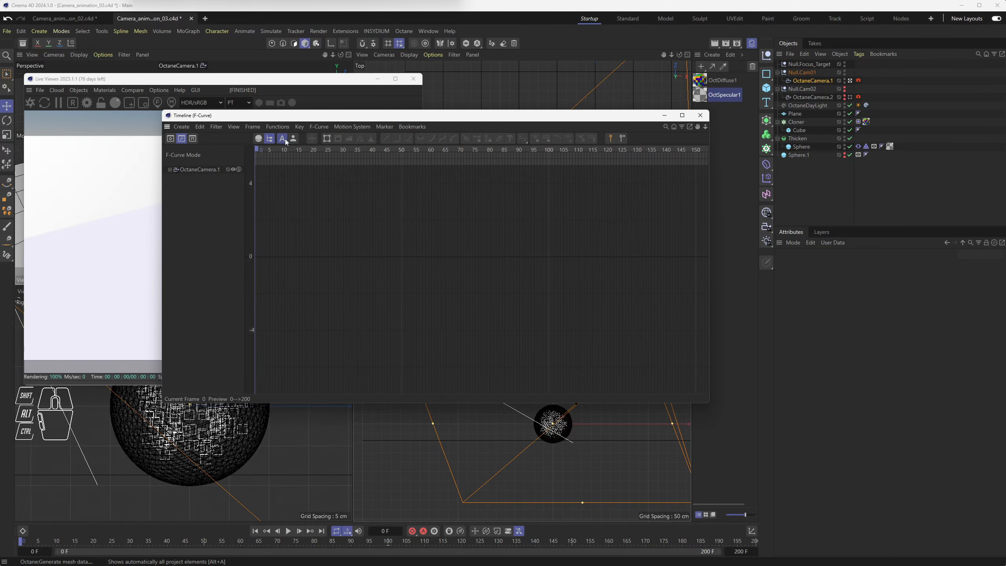
click(815, 90)
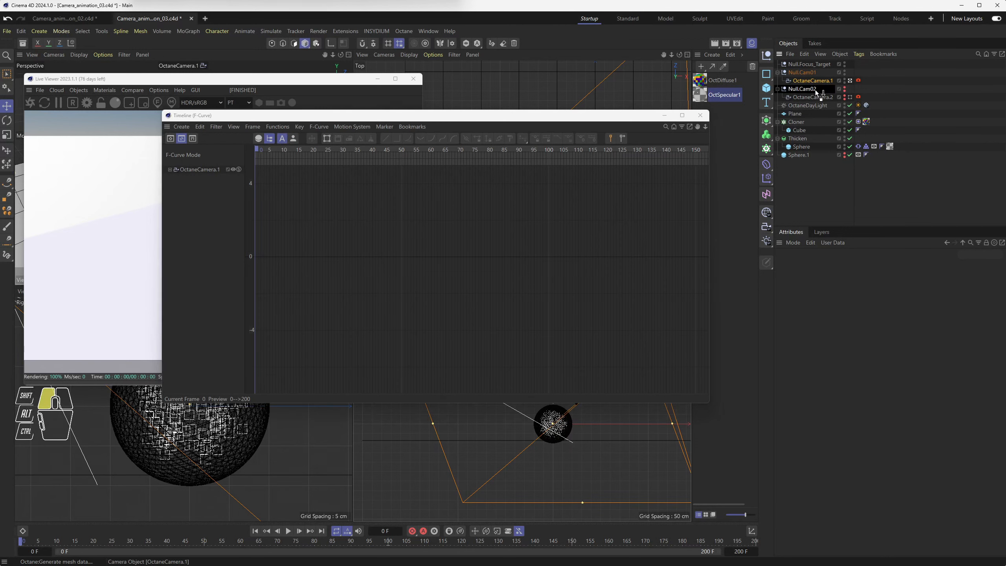
drag(815, 90, 198, 221)
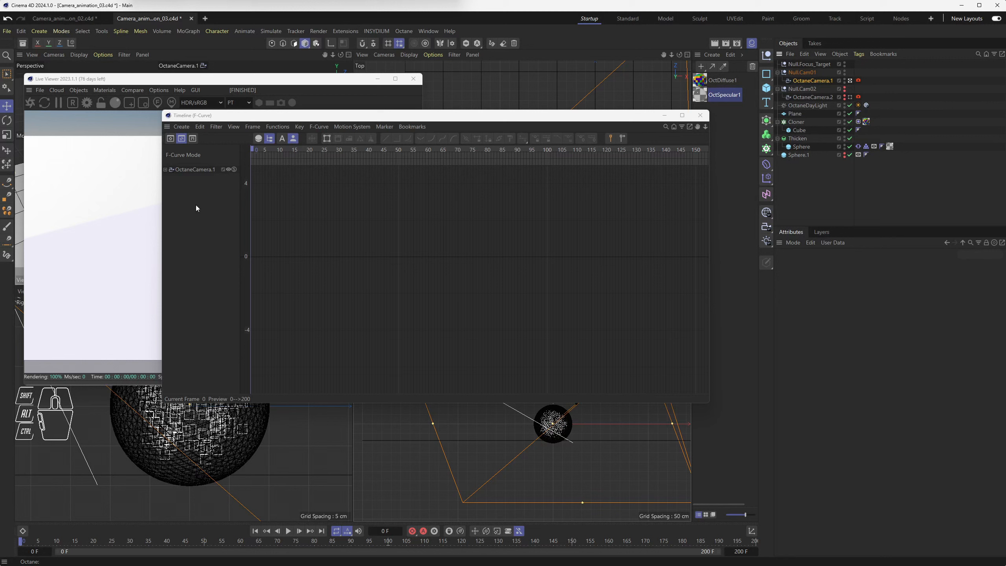
click(165, 170)
click(192, 171)
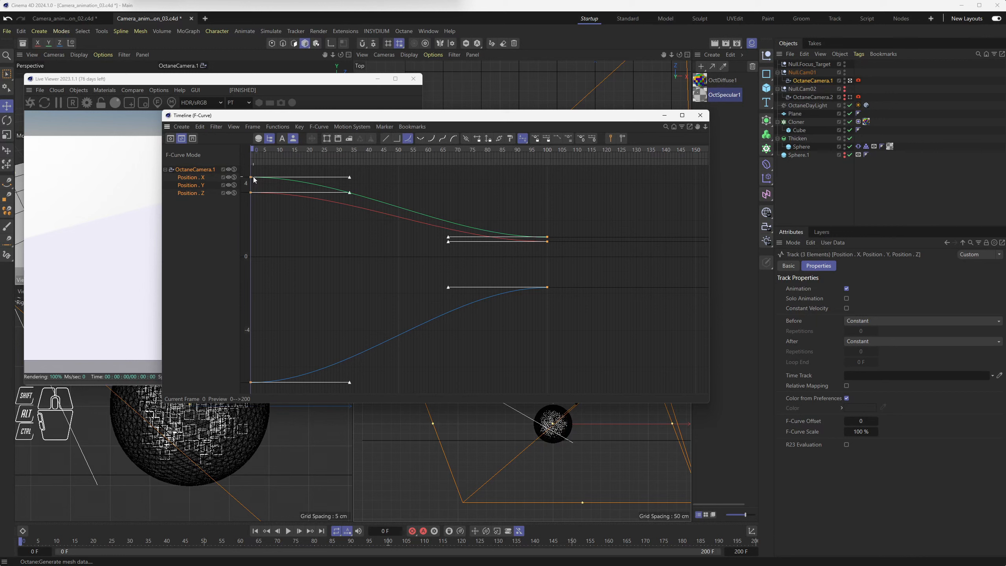
click(195, 179)
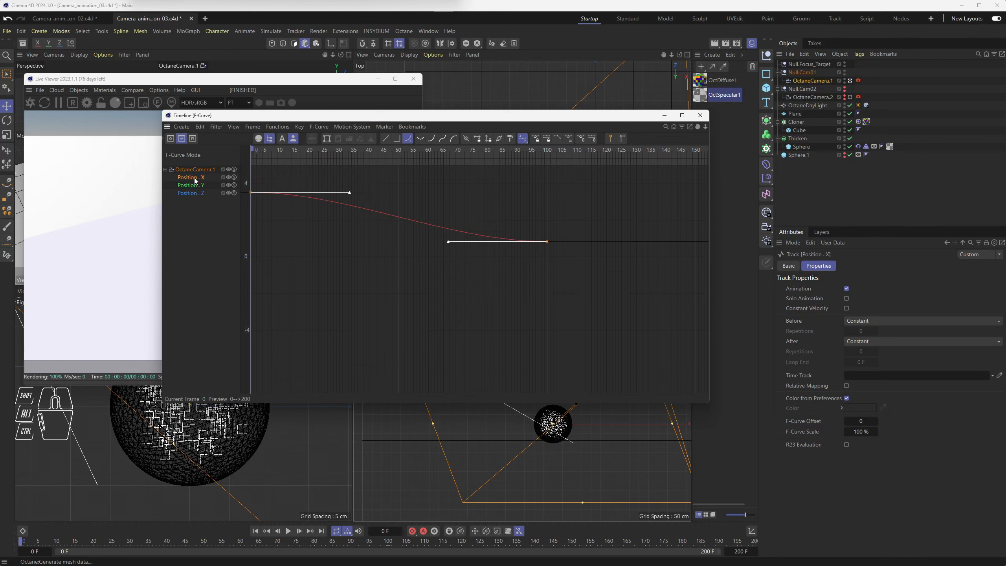
click(193, 186)
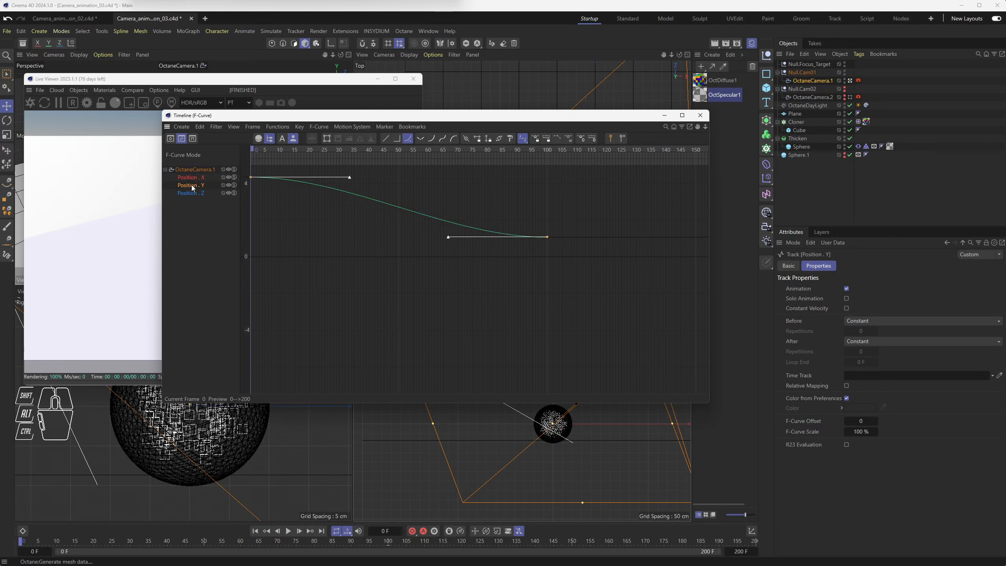
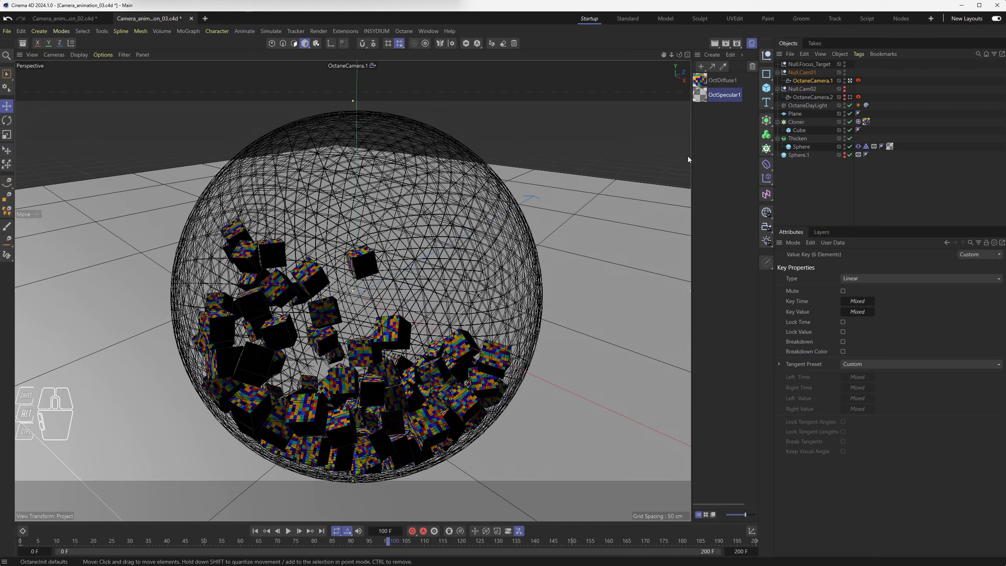
Look through OctaneCamera.2 in the perspective view and return the animation to frame 0.
click(813, 98)
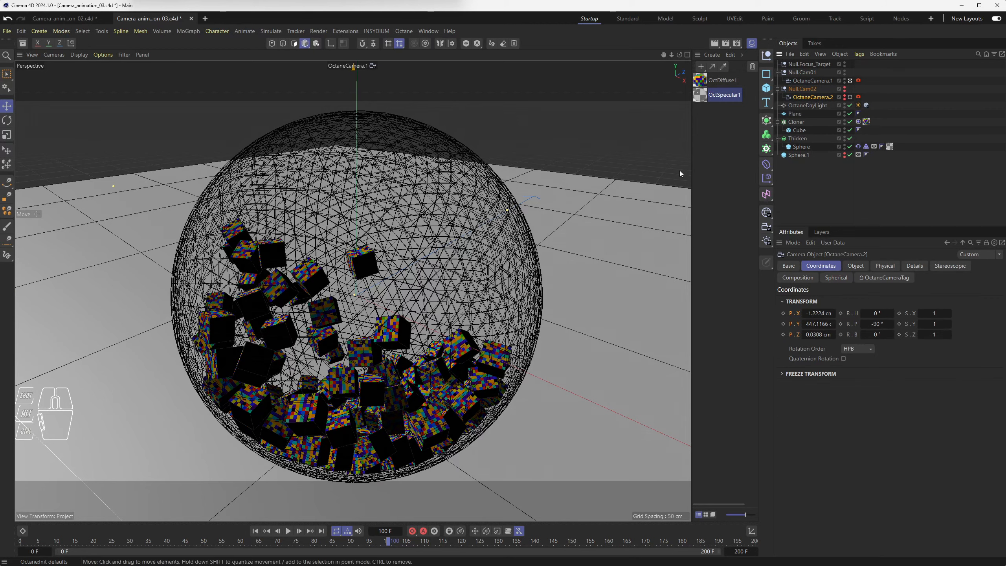
click(850, 97)
click(850, 97)
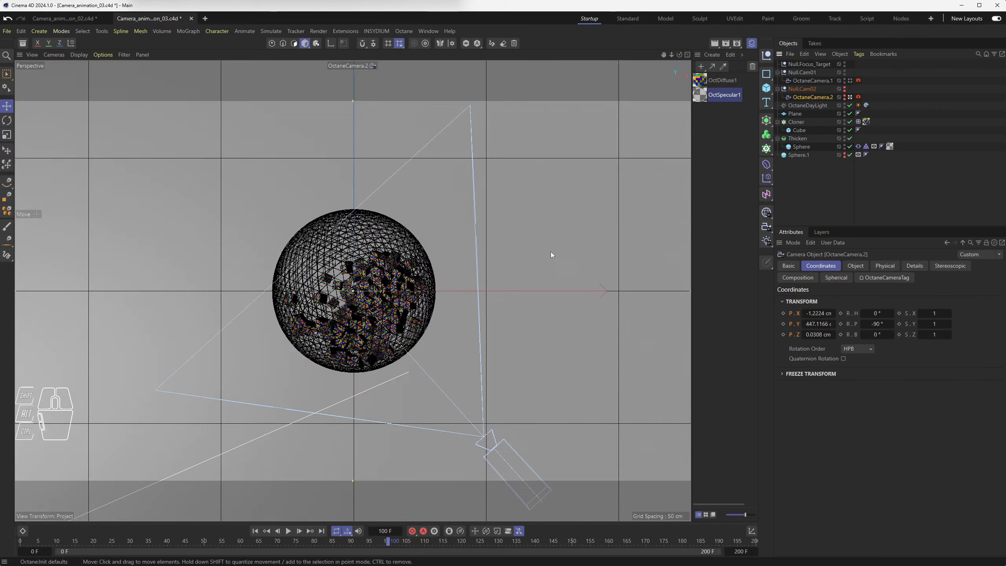
drag(62, 542, 20, 542)
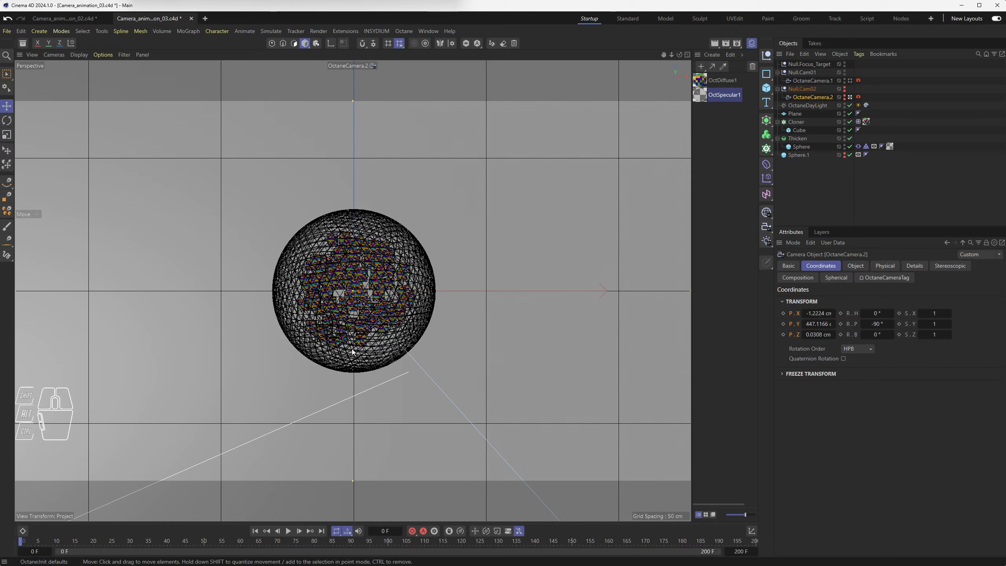
In the project's animation settings, set the default keyframe interpolation type to Linear and keep the Custom tangent preset.
click(21, 31)
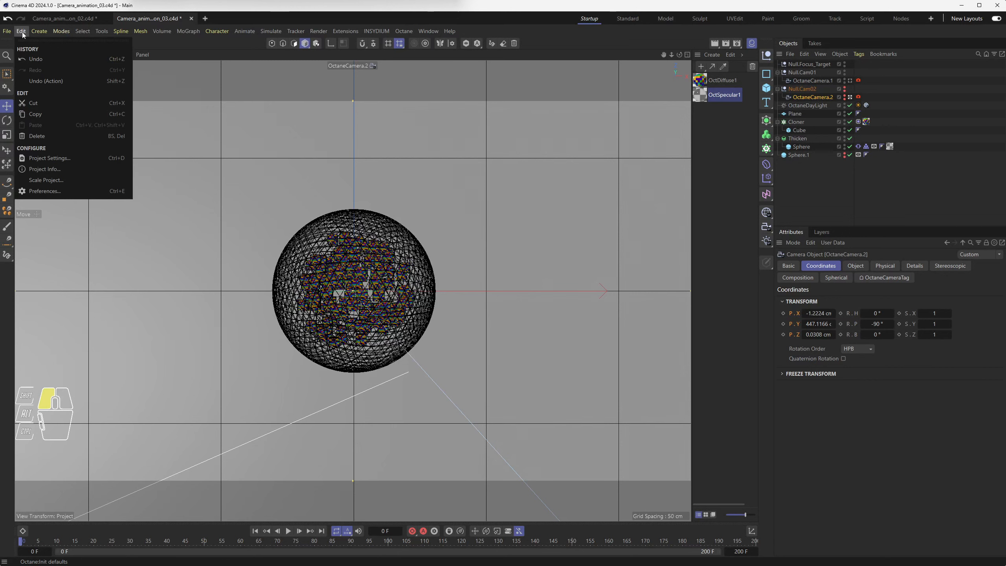
click(53, 158)
click(903, 266)
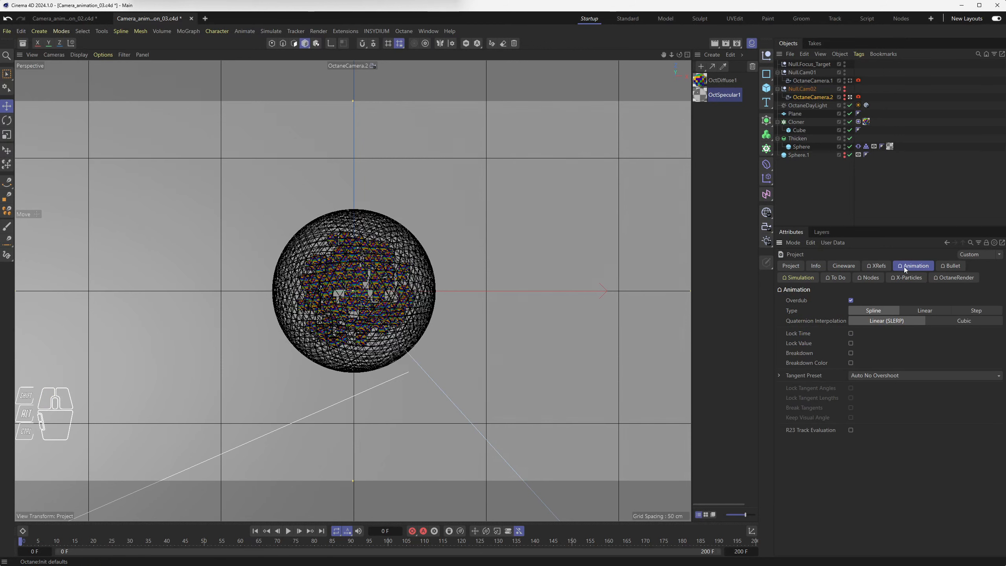
click(792, 313)
click(927, 311)
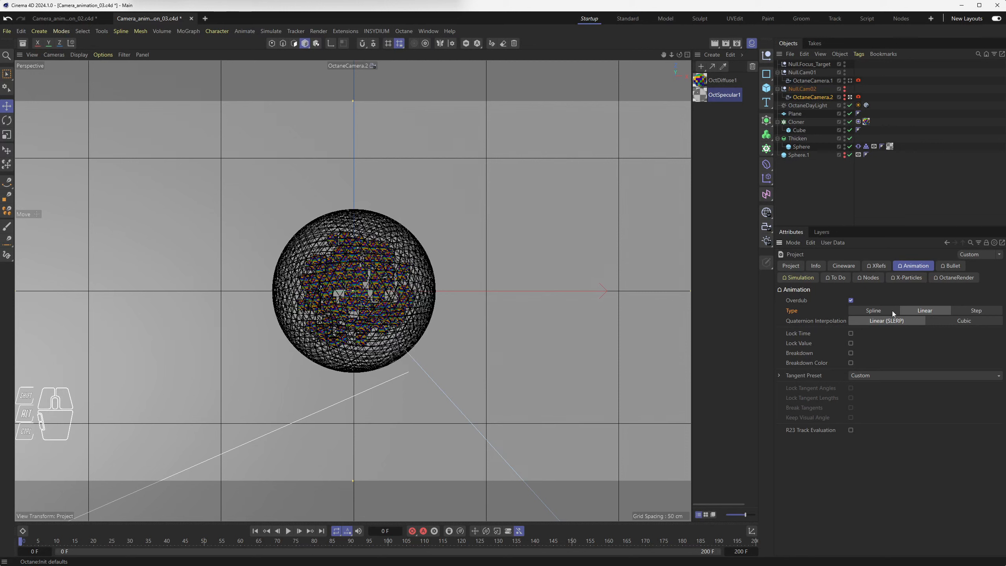
click(879, 311)
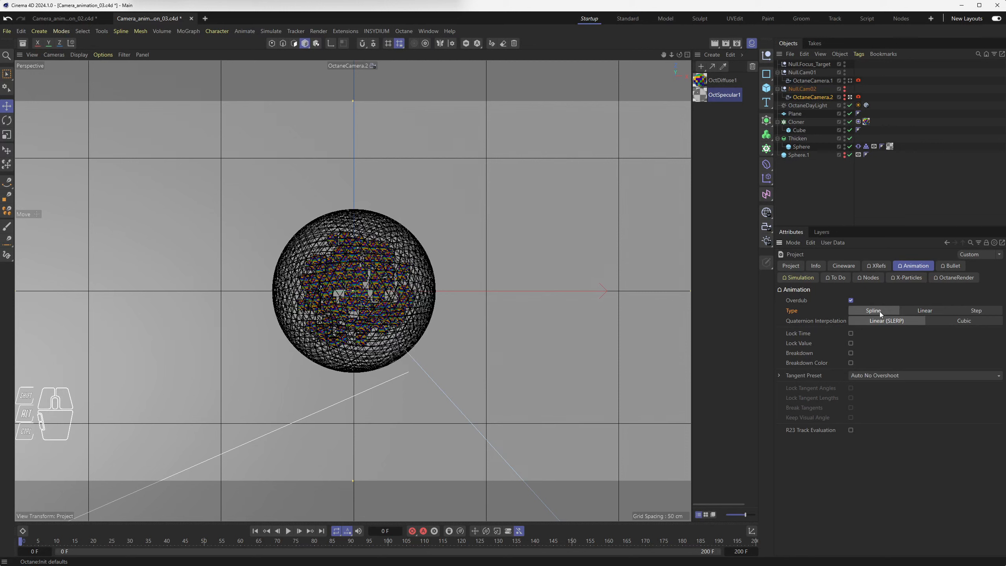
click(926, 312)
click(795, 376)
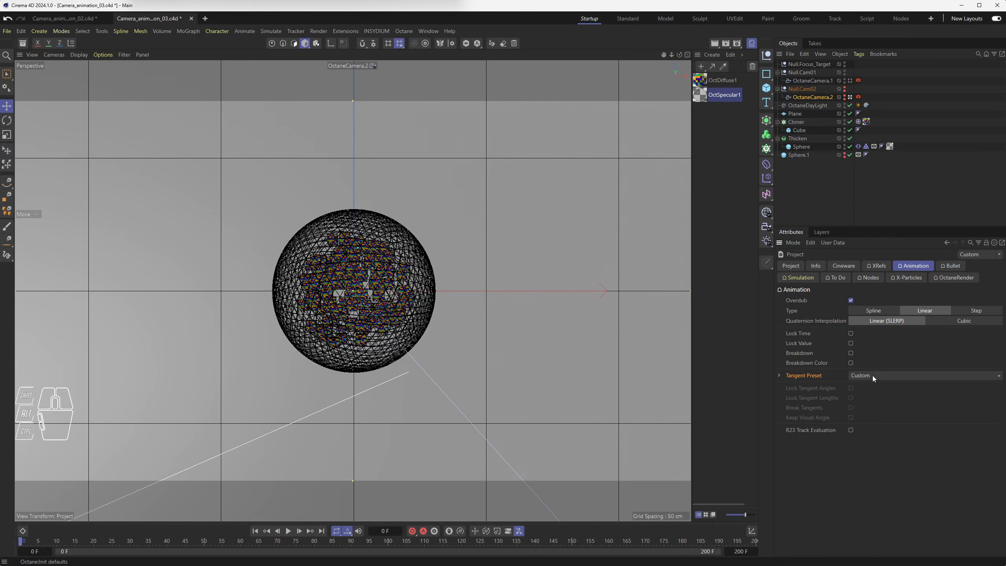
drag(873, 376, 877, 431)
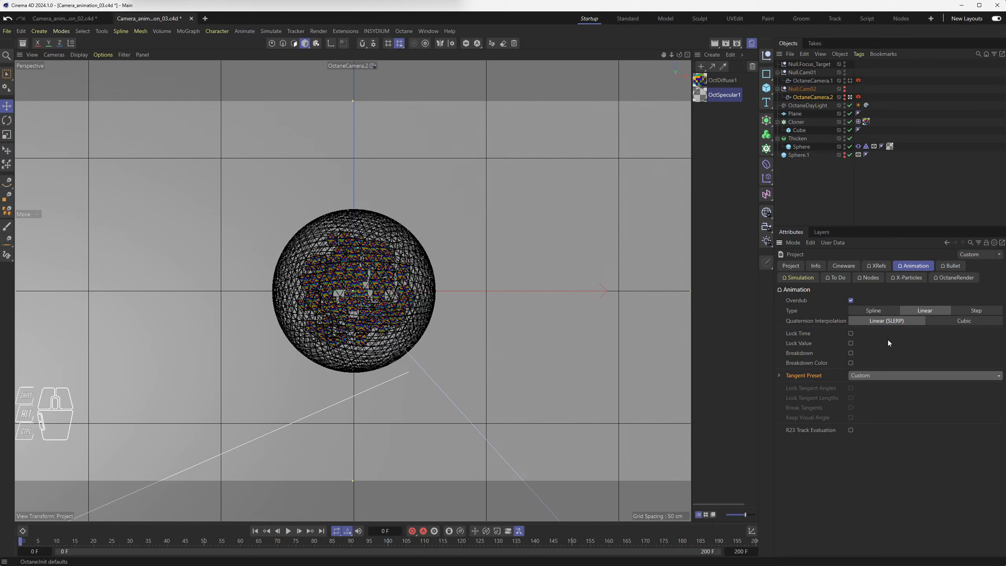
click(882, 310)
click(905, 310)
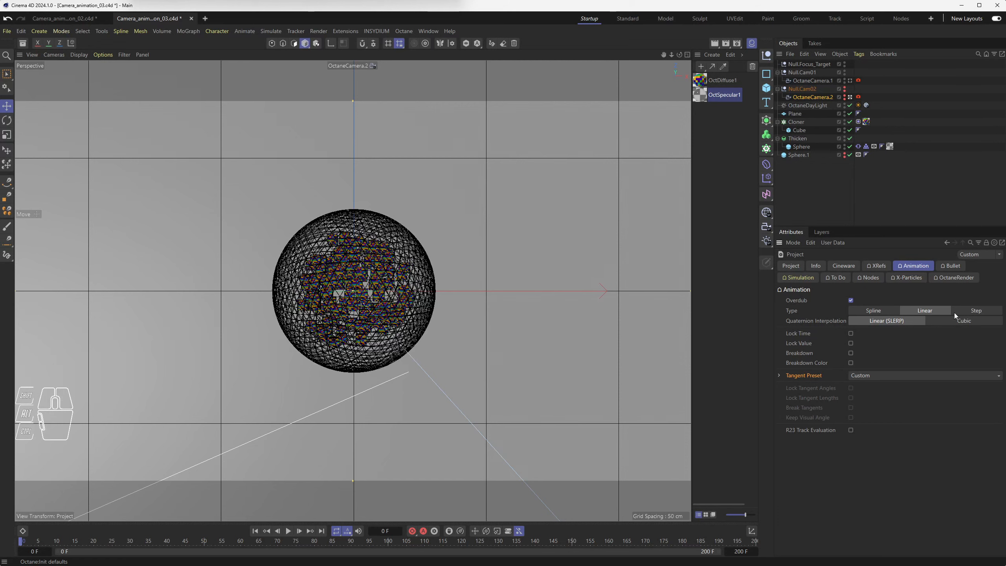
Select Null.Cam02 and show the four-view layout with both cameras and the sphere fully framed in the orthographic views.
click(815, 96)
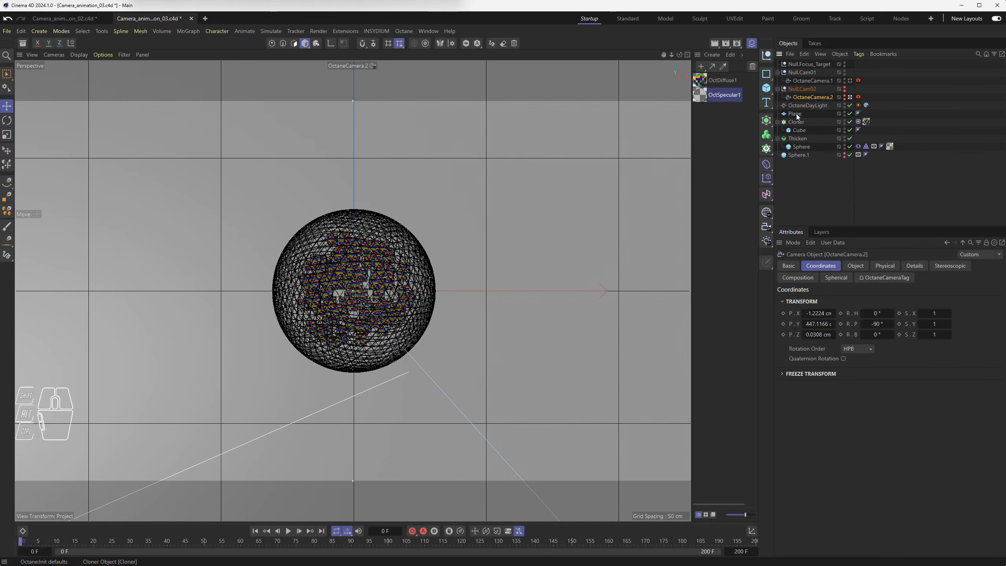
click(798, 89)
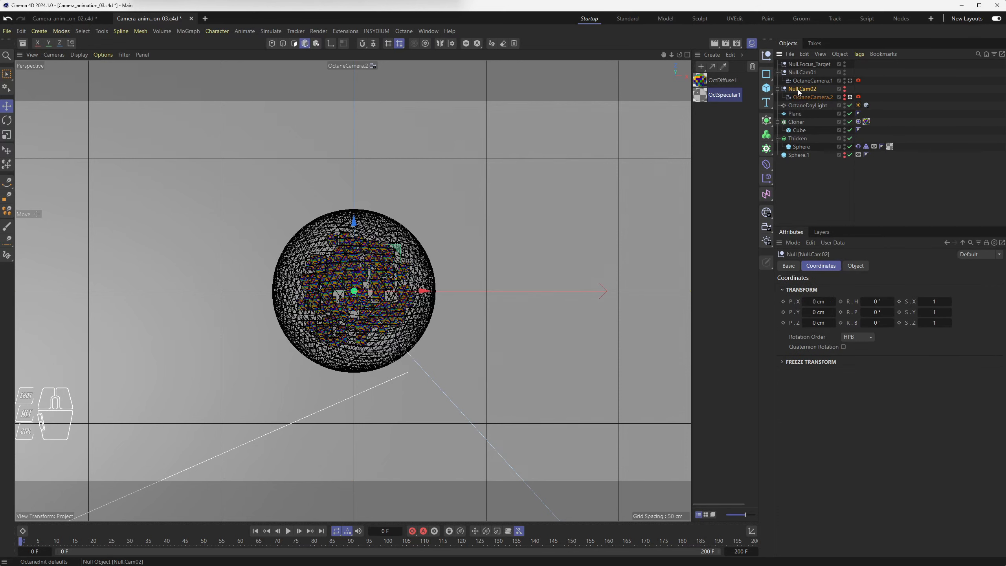
middle_click(474, 230)
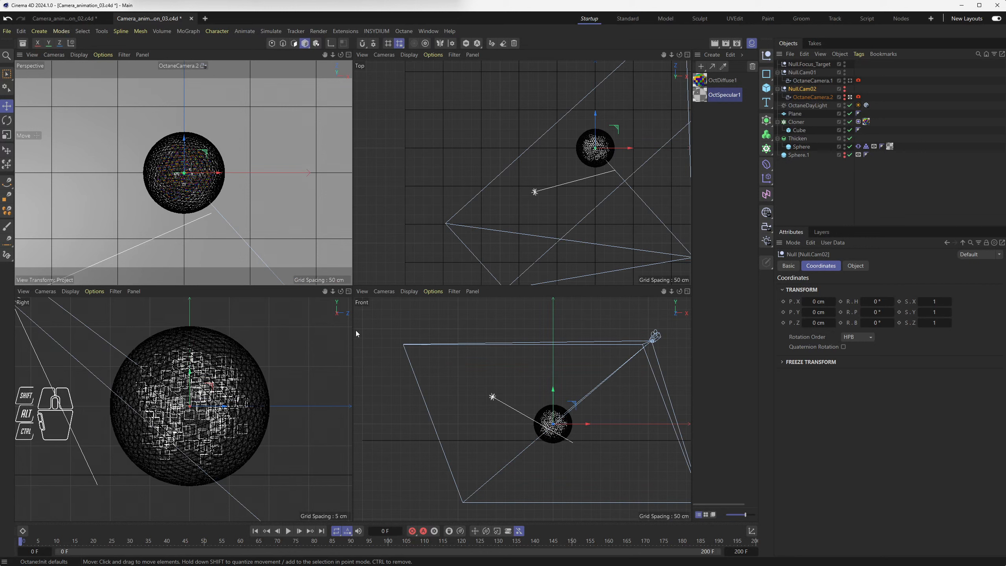
scroll(206, 391, down, 8)
scroll(595, 170, down, 3)
alt+middle_drag(596, 169, 504, 182)
scroll(534, 395, down, 4)
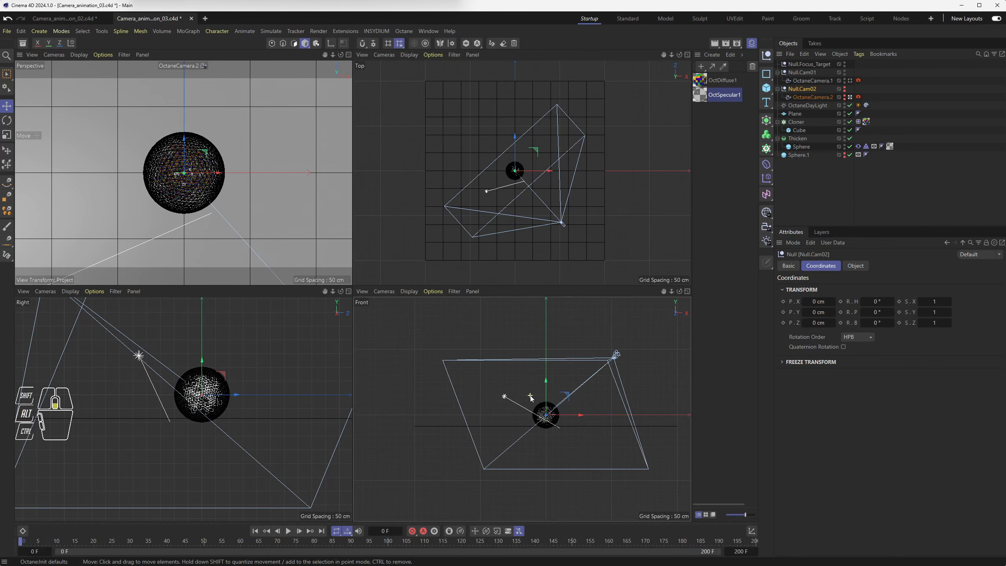
alt+middle_drag(534, 395, 513, 382)
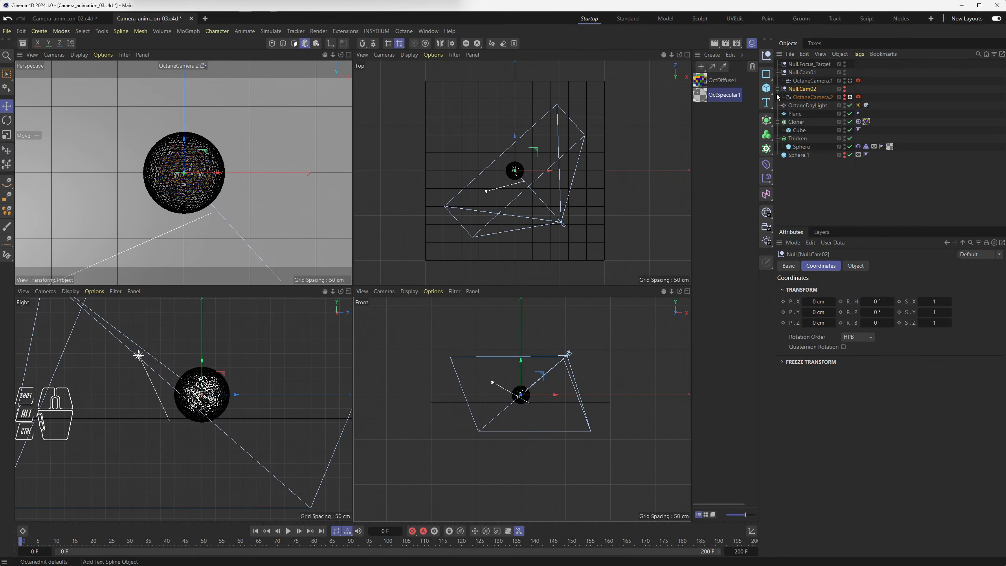
Try adjusting Null.Cam02's heading and switch the perspective view to the default camera and back to OctaneCamera.2.
click(810, 97)
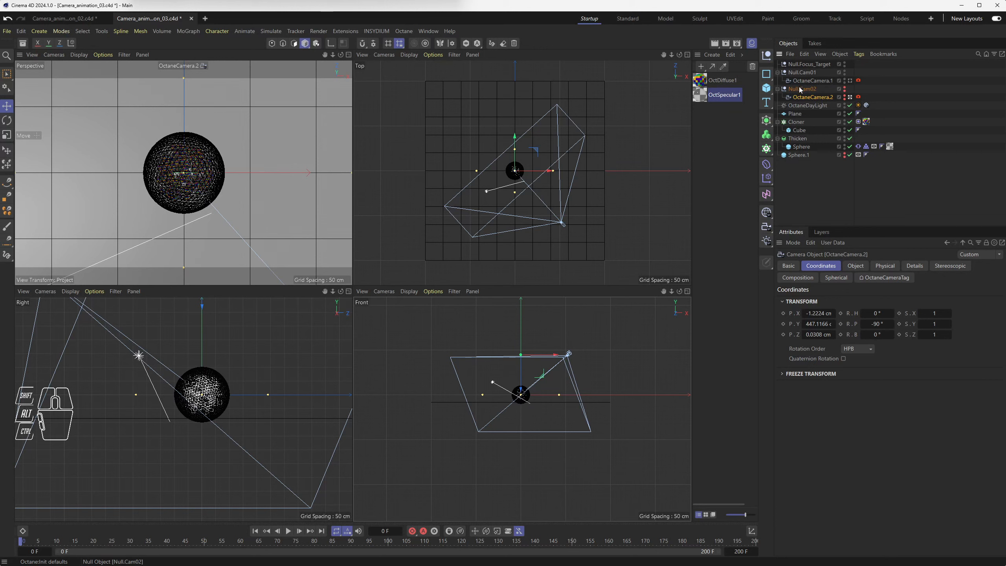
click(803, 89)
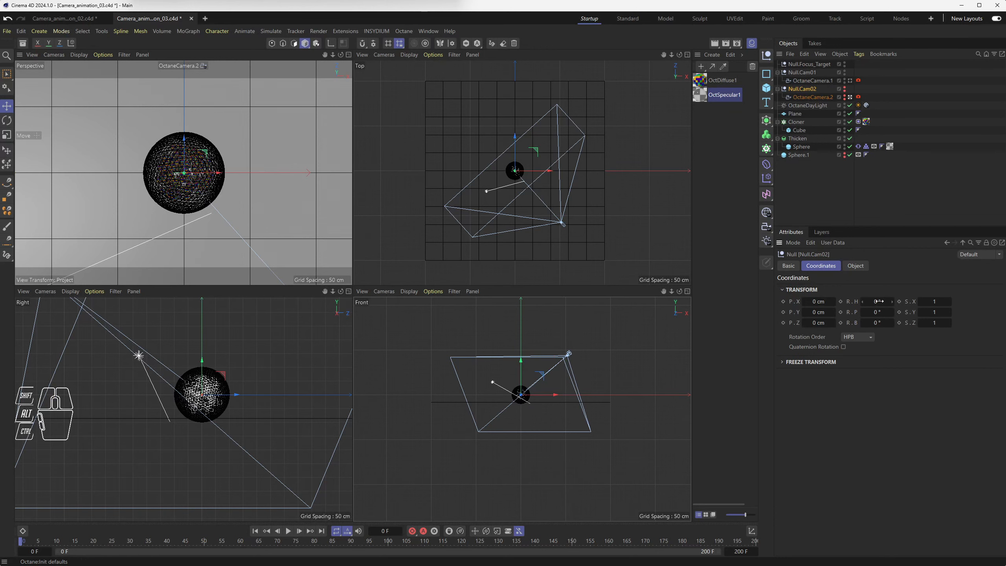
mouse_move(879, 301)
mouse_down()
mouse_move(911, 301)
mouse_move(831, 301)
mouse_move(878, 301)
mouse_up()
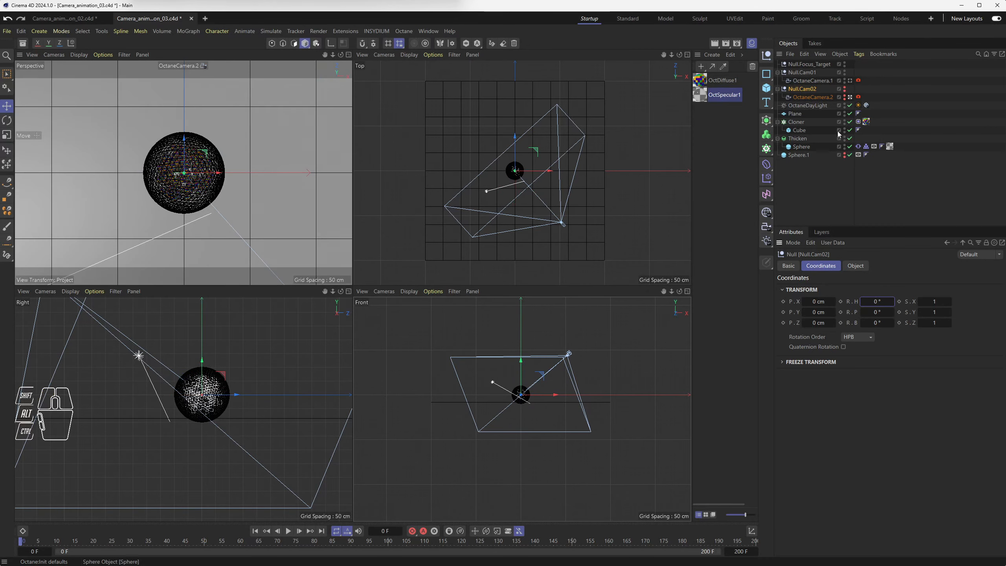
click(850, 97)
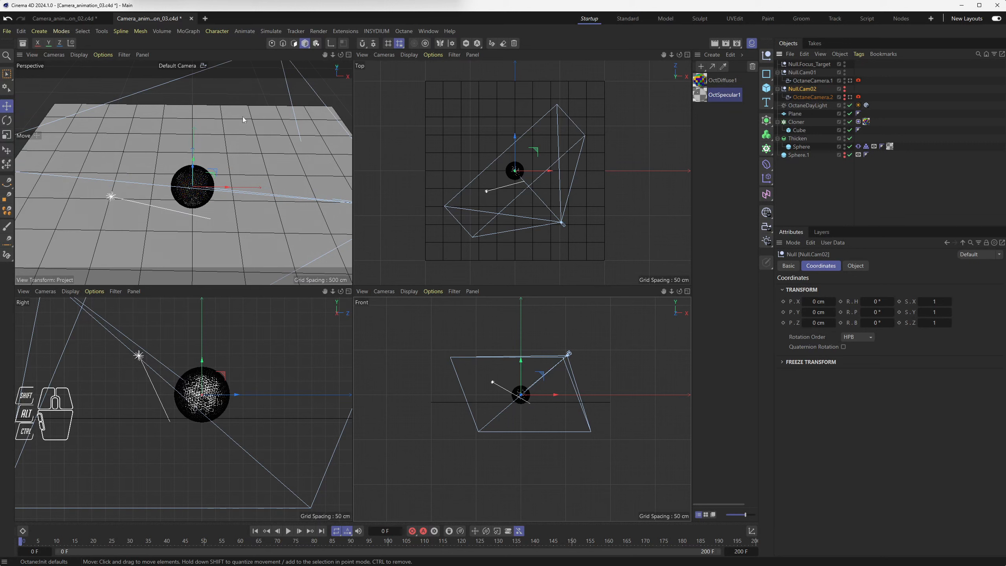
click(850, 97)
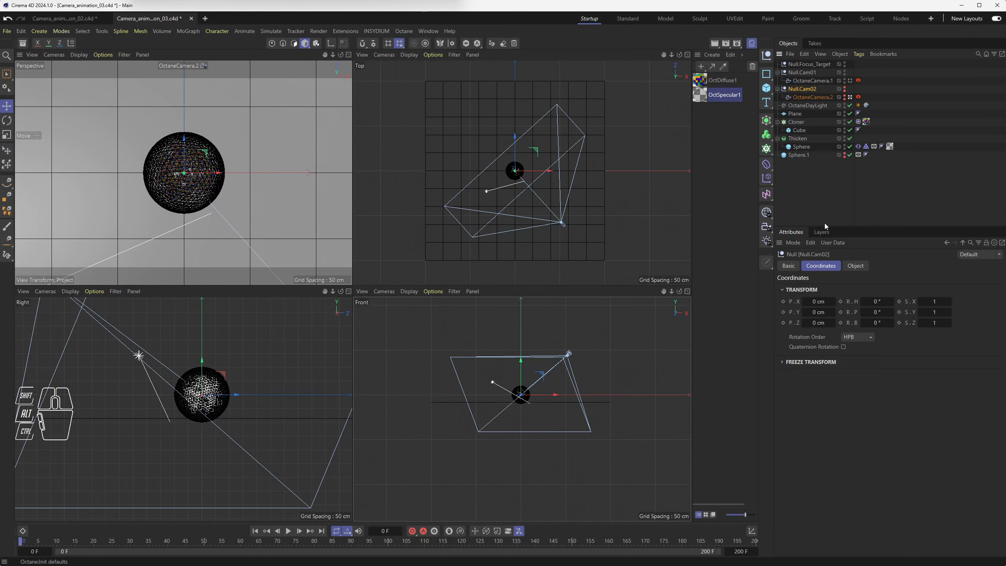
Set Null.Cam02's heading rotation to -45° and keyframe it at frame 100.
click(802, 90)
drag(877, 301, 850, 301)
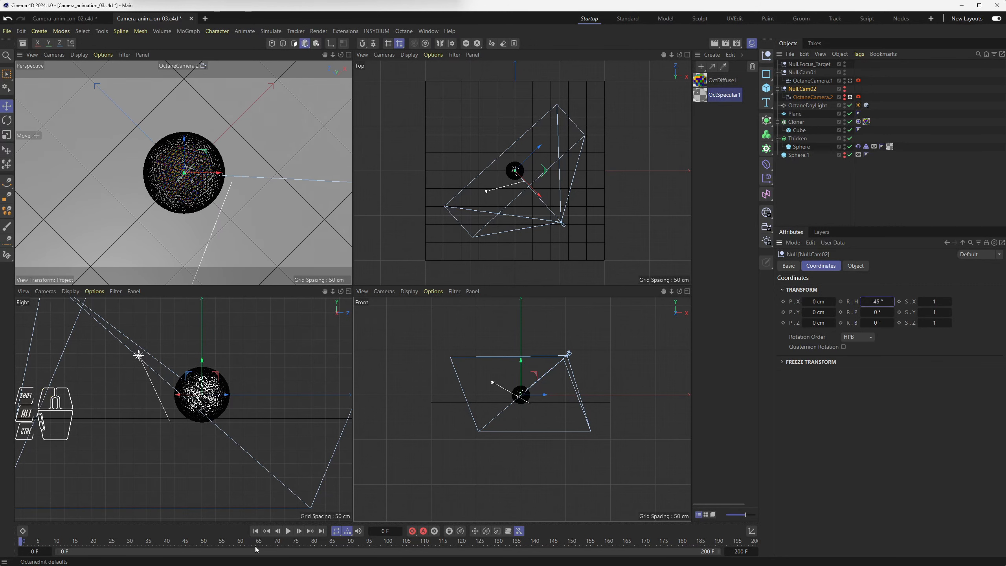
click(374, 546)
drag(376, 547, 387, 547)
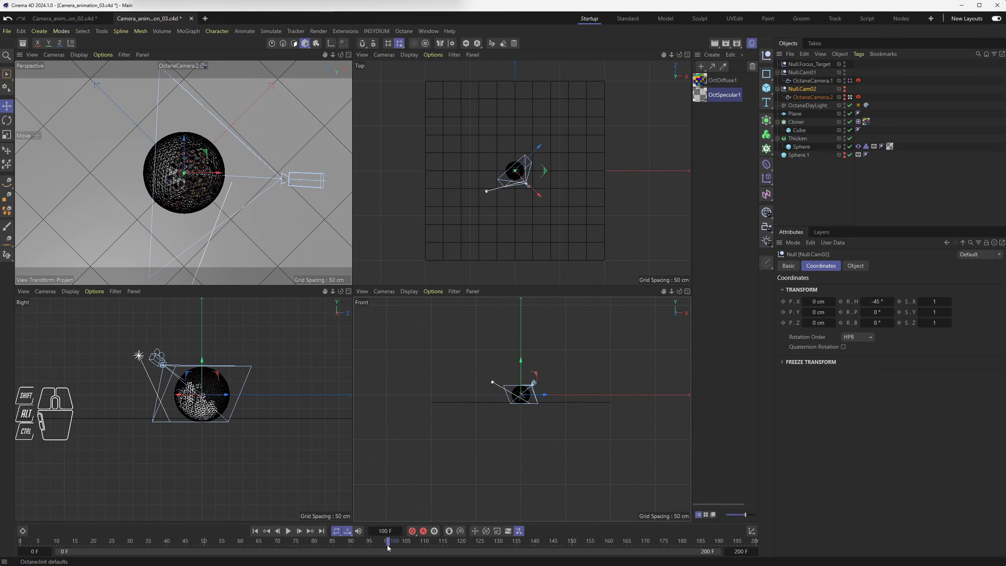
click(841, 301)
At frame 200, set Null.Cam02's heading rotation to 120° and keyframe it.
click(469, 543)
drag(502, 545, 755, 546)
mouse_move(879, 303)
mouse_down()
mouse_move(911, 303)
mouse_move(883, 301)
mouse_up()
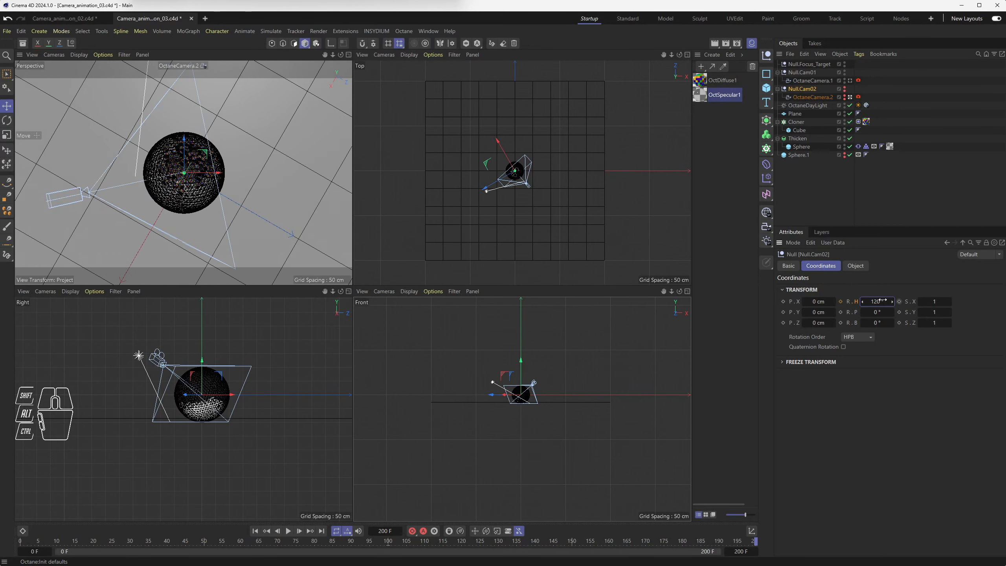
click(841, 302)
Scrub through the animation and enlarge the OctaneCamera.2 view to review the rotation around the sphere near frame 100.
mouse_move(22, 540)
mouse_down()
mouse_move(303, 532)
mouse_move(403, 544)
mouse_move(131, 543)
mouse_move(627, 545)
mouse_up()
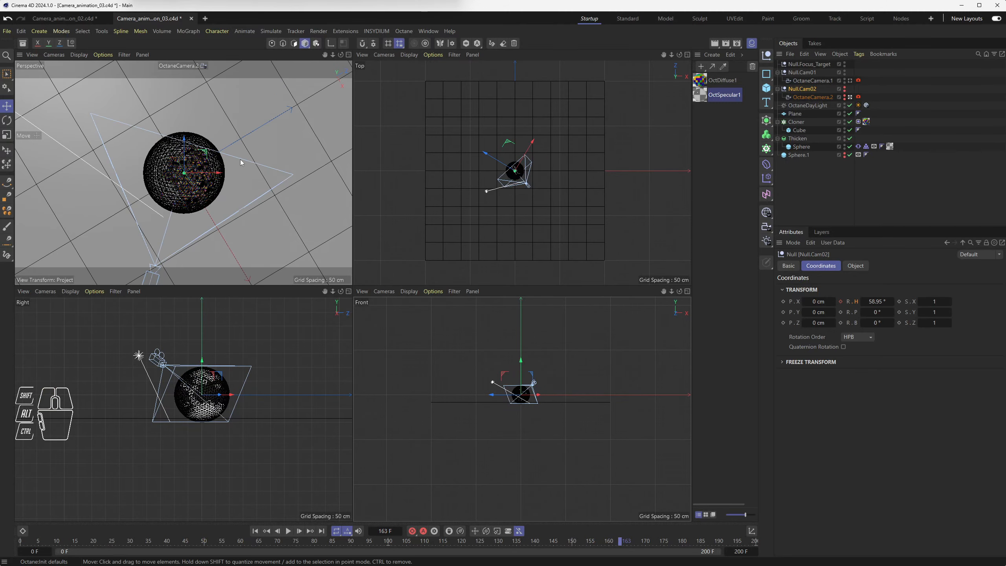
middle_click(241, 160)
click(389, 545)
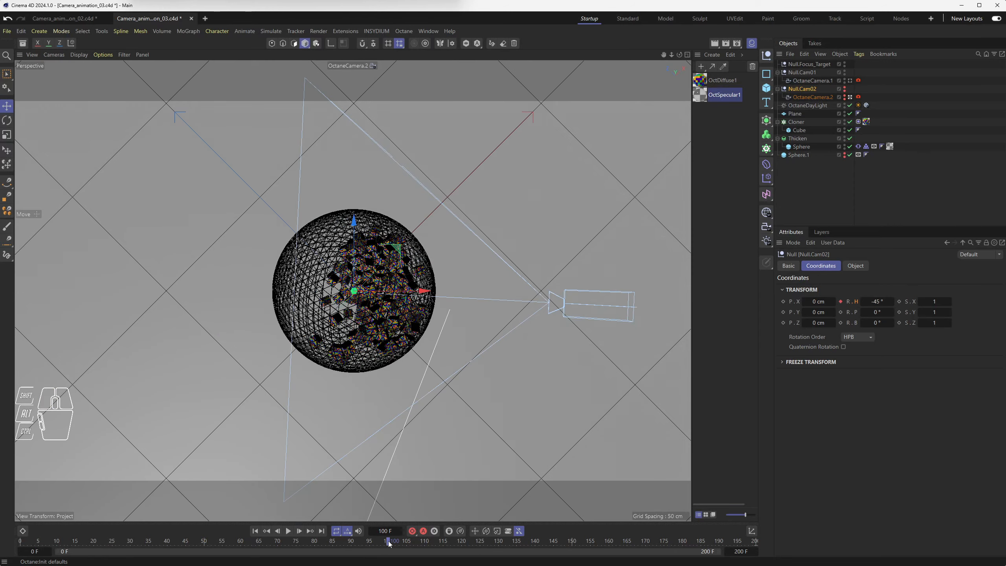
click(851, 98)
drag(390, 541, 358, 547)
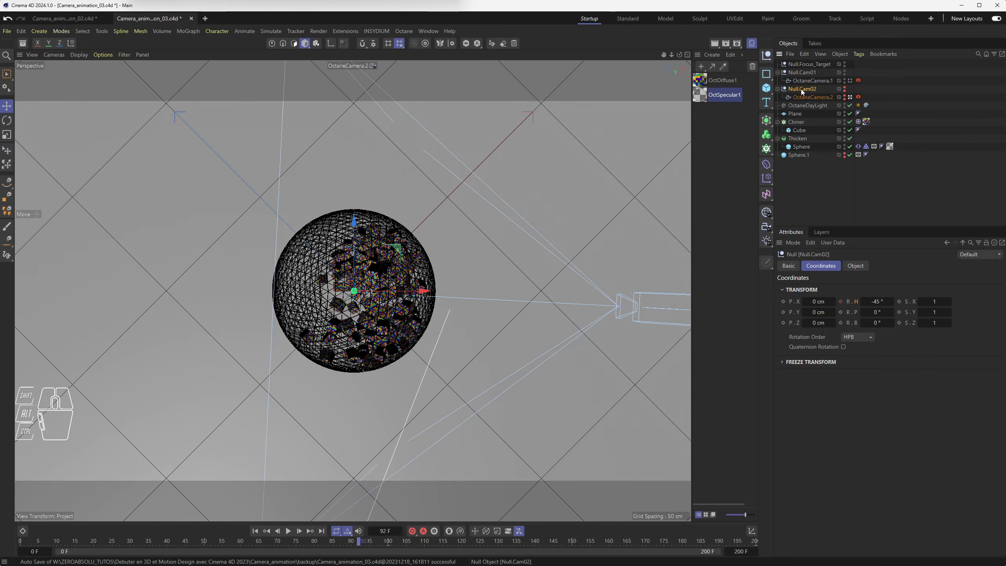
Open the F-Curve timeline, widen its track list, compare Automatic Mode with User Mode, and leave it in User Mode.
drag(425, 32, 449, 238)
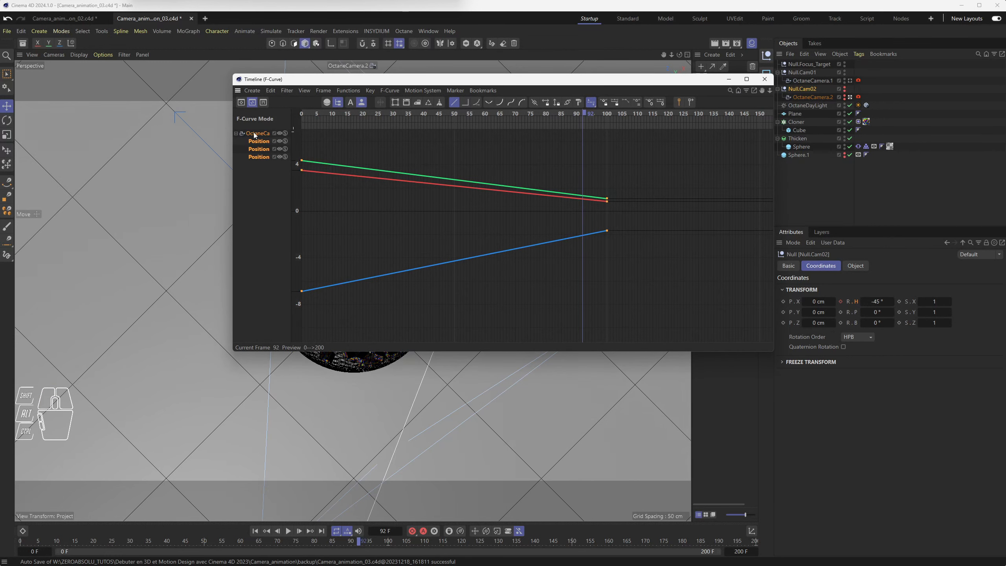
drag(292, 142, 336, 141)
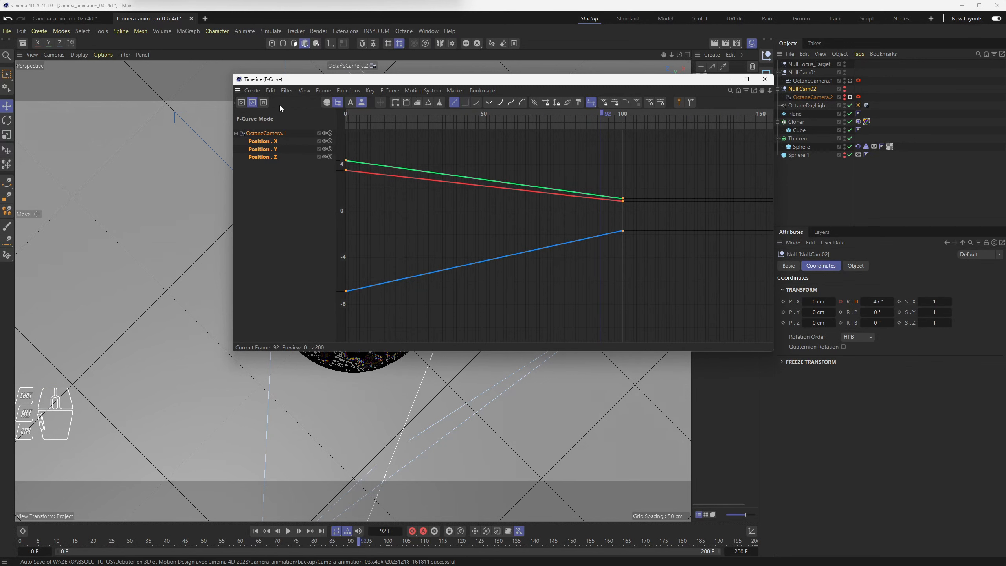
click(351, 104)
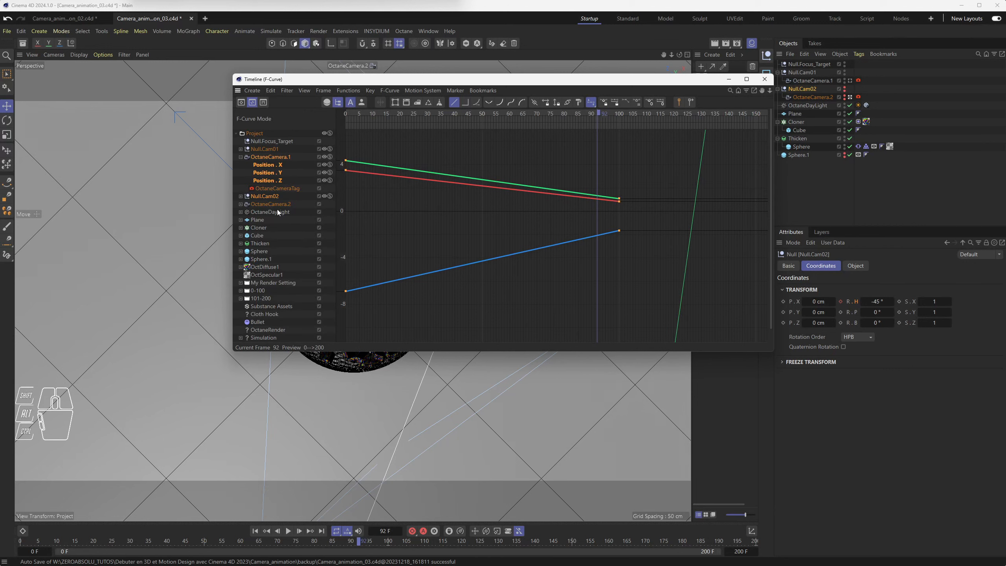
click(351, 103)
click(351, 103)
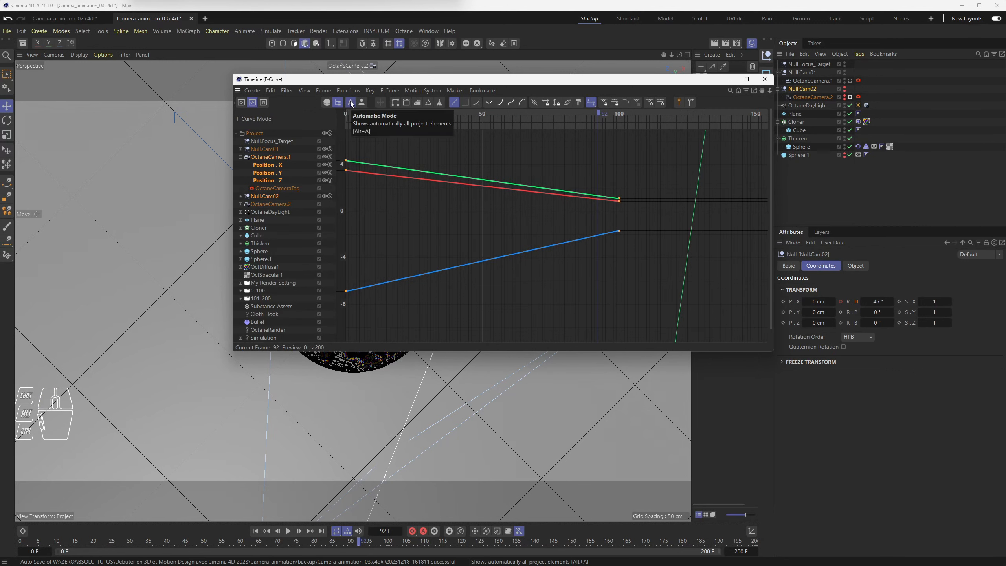
click(350, 103)
click(351, 103)
click(361, 102)
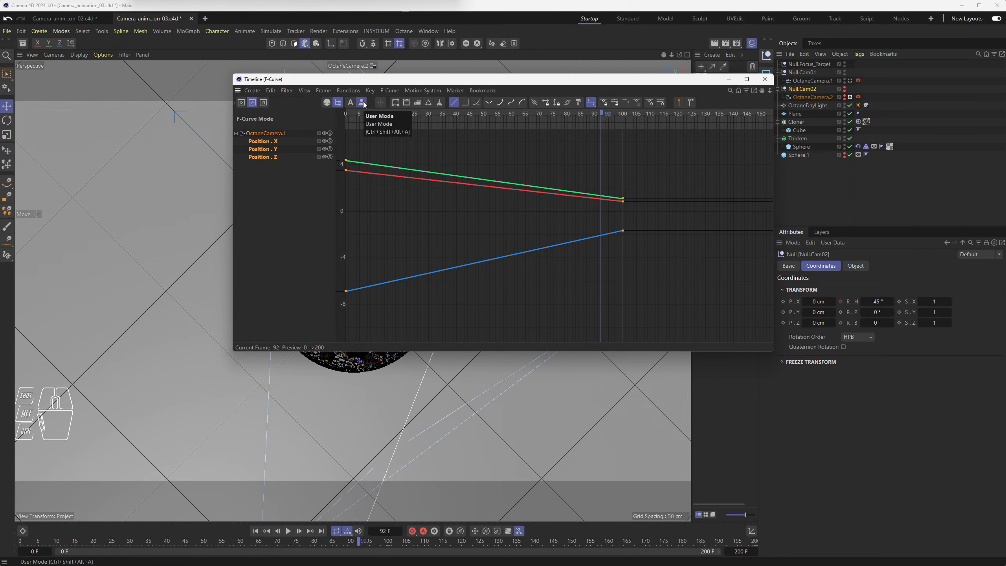
click(363, 103)
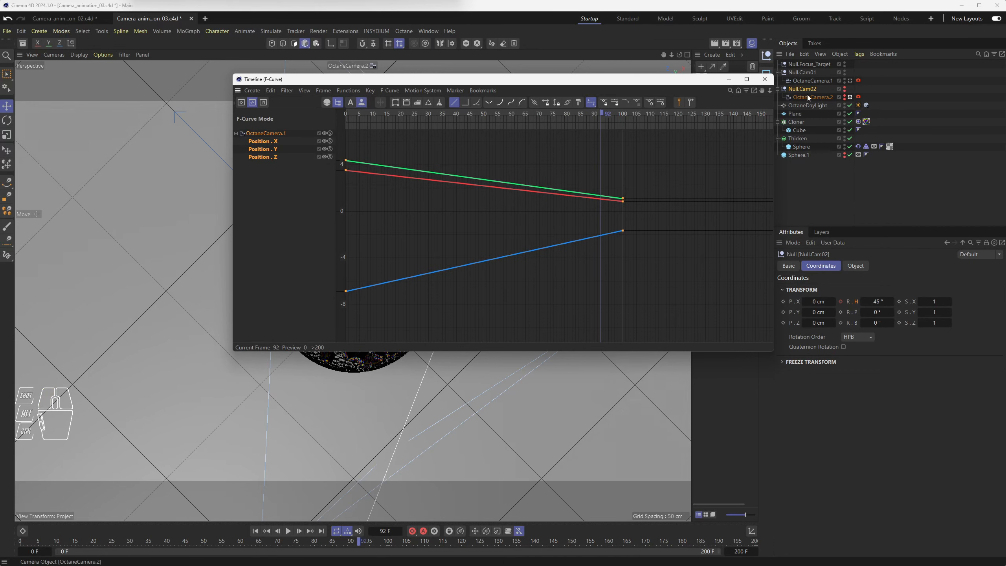
Add Null.Cam02 to the F-Curve timeline, examine its Rotation.H curve and the frame 100 key, and close the timeline.
drag(805, 89, 604, 172)
drag(342, 209, 283, 196)
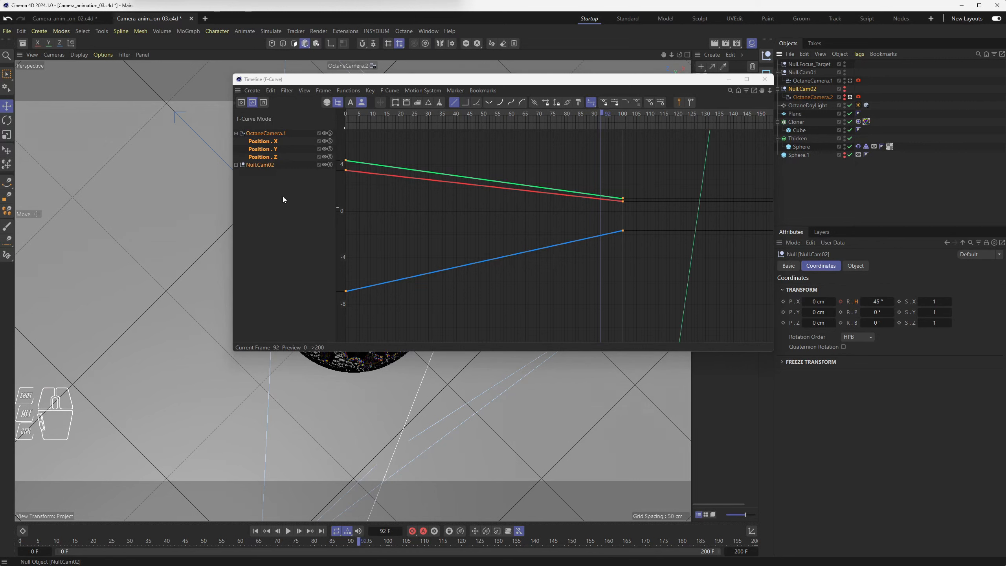
click(256, 164)
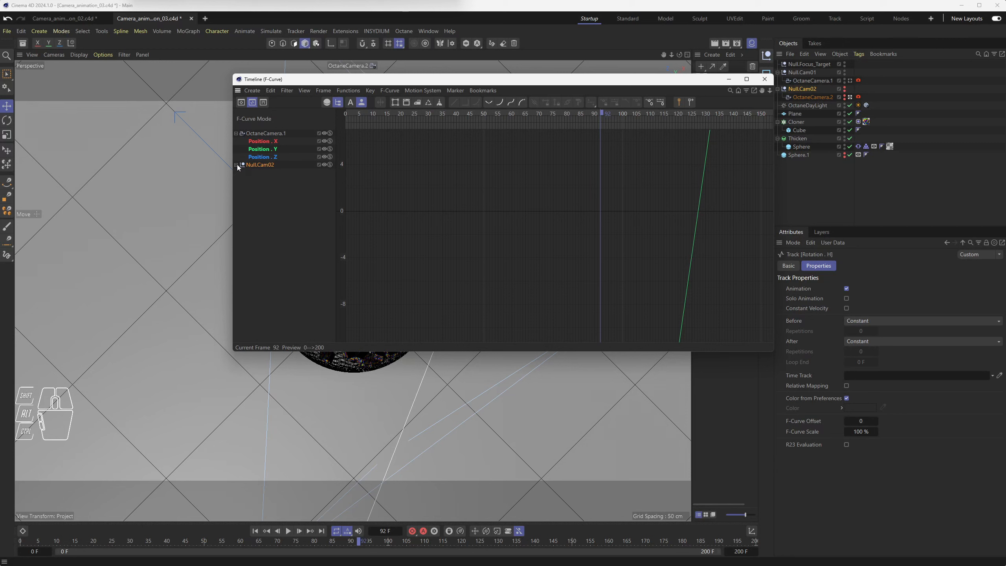
click(237, 164)
alt+scroll(491, 229, down, 12)
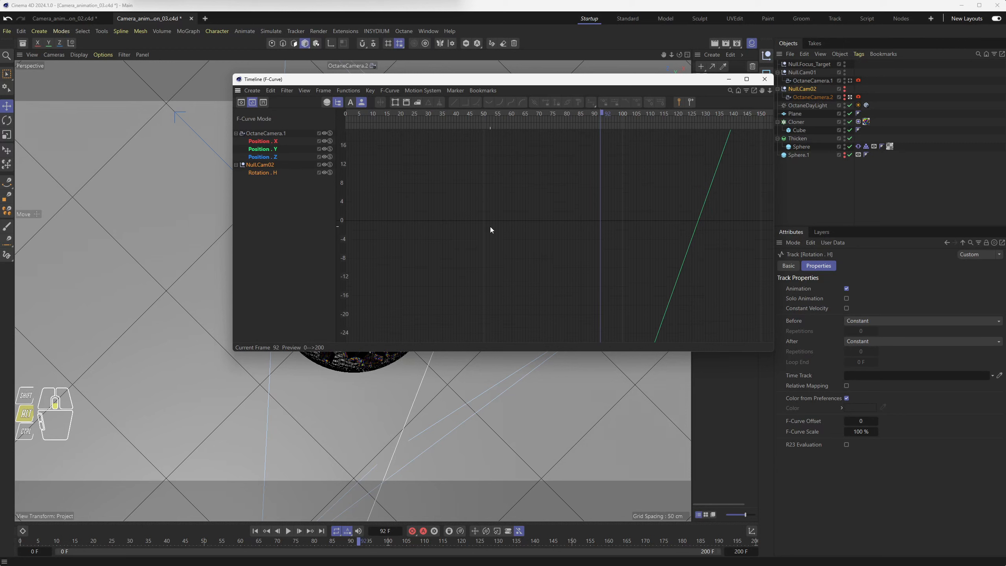
alt+middle_drag(635, 206, 439, 261)
alt+scroll(616, 209, down, 4)
click(262, 173)
drag(419, 283, 433, 304)
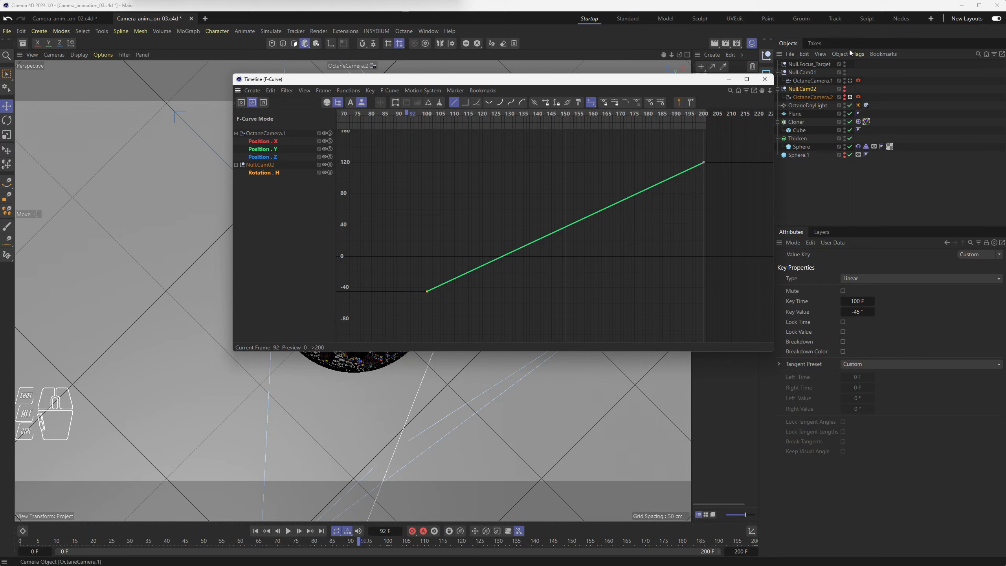
click(765, 79)
Switch to the four-view layout, frame OctaneCamera.2 in the Front and Right views, and turn on its editor visibility.
middle_click(352, 254)
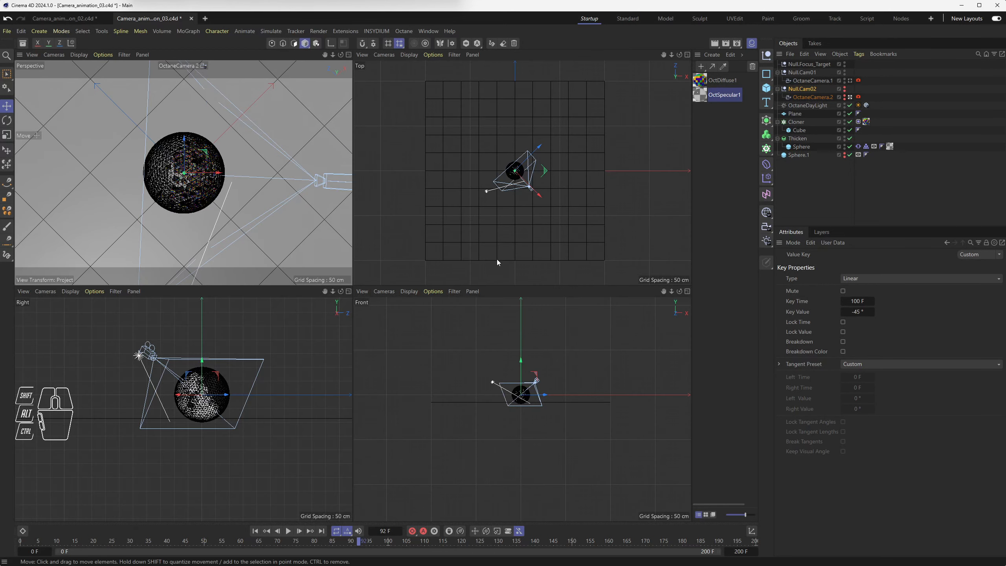
click(808, 97)
scroll(524, 363, up, 5)
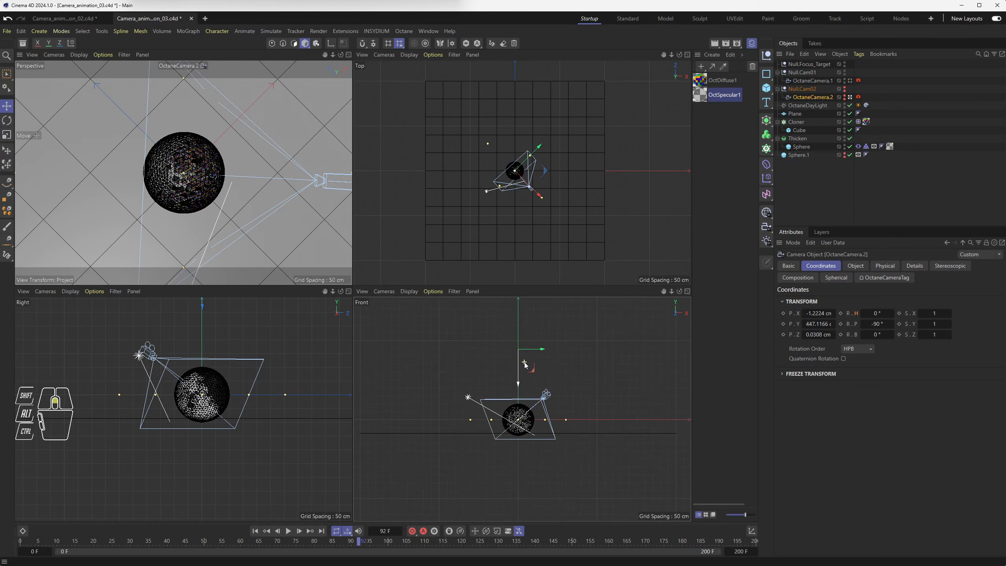
click(825, 134)
click(809, 97)
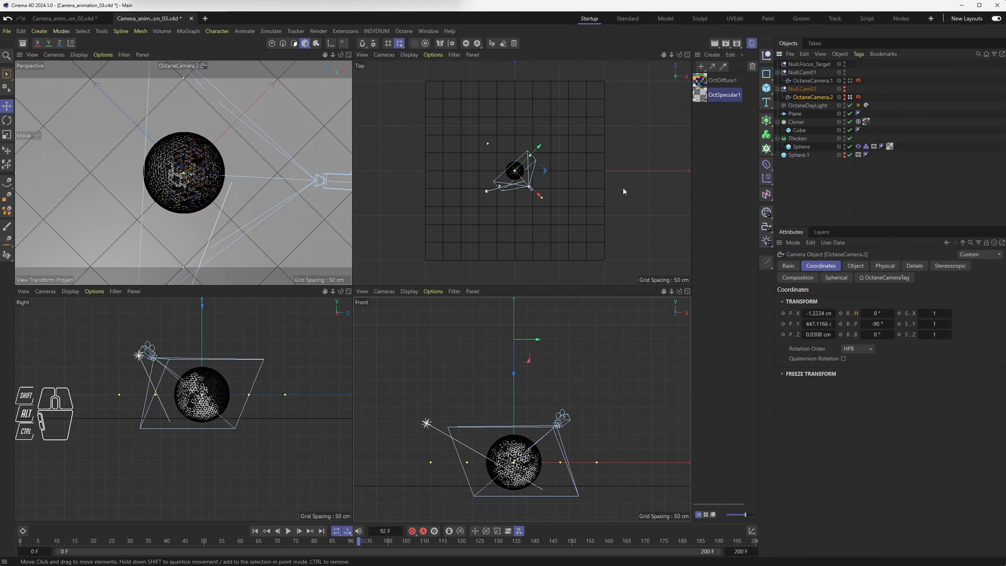
scroll(213, 332, down, 2)
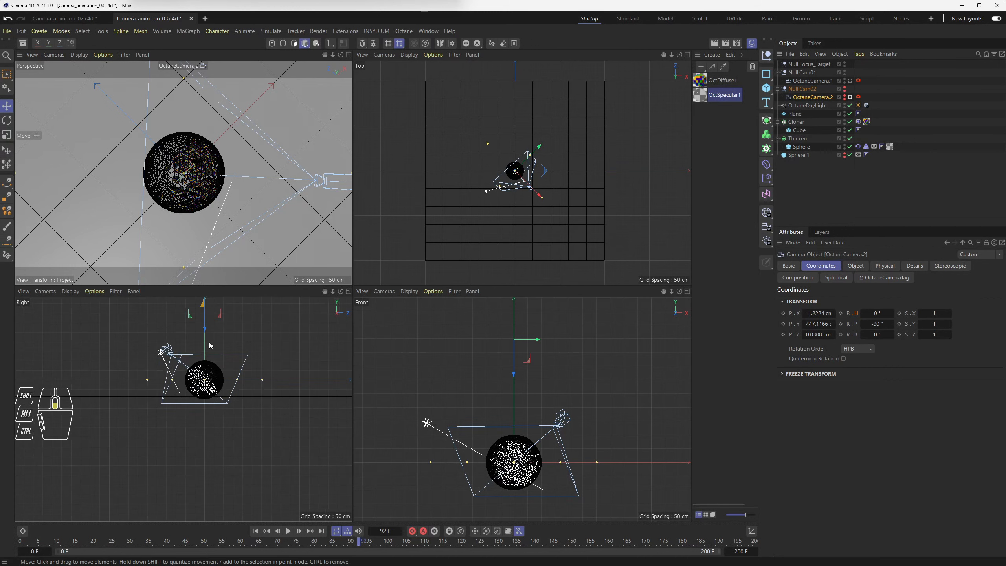
alt+middle_drag(242, 336, 213, 387)
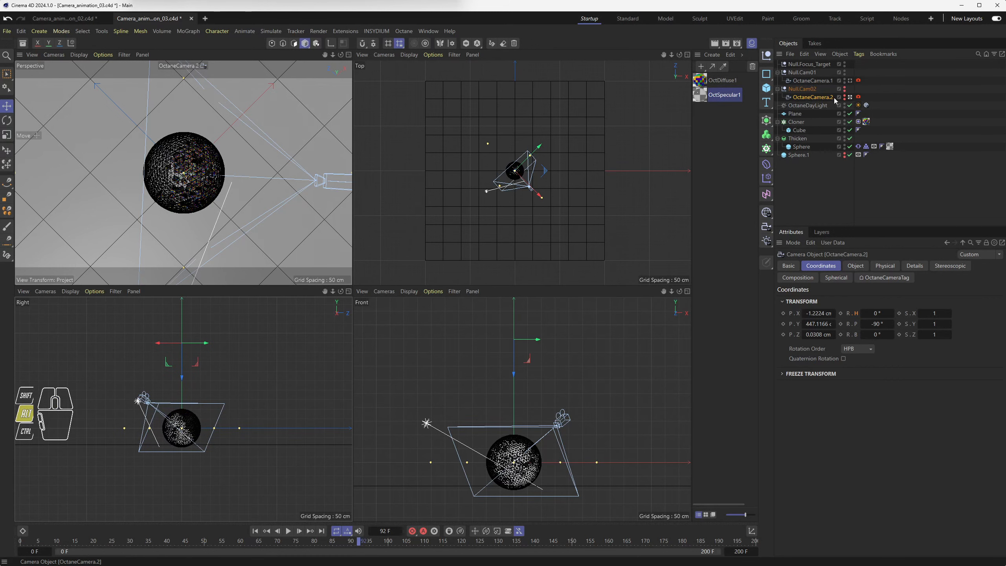
click(845, 94)
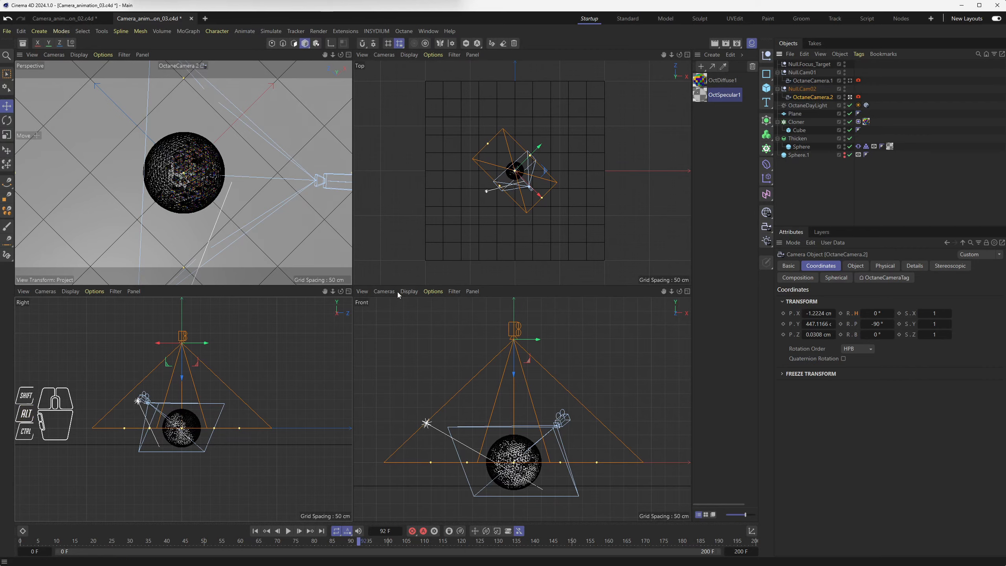
drag(183, 367, 242, 356)
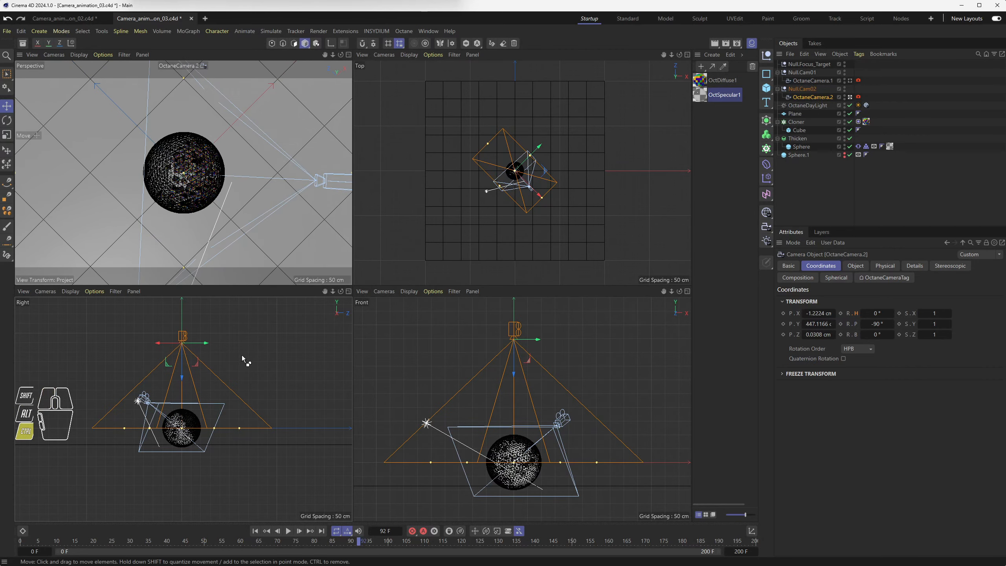
At frame 100, keyframe the X, Y and Z position of OctaneCamera.2.
click(371, 545)
drag(371, 545, 388, 545)
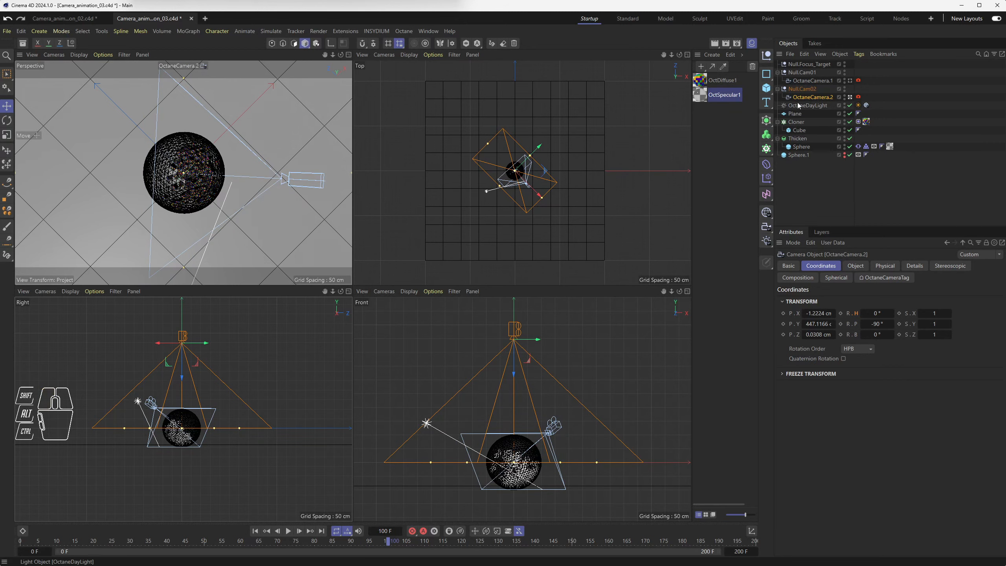
click(784, 313)
click(783, 323)
click(783, 334)
At frame 200, lower OctaneCamera.2 toward the sphere to a Y position of about 194 cm and keyframe its X, Y and Z position.
drag(388, 541, 762, 541)
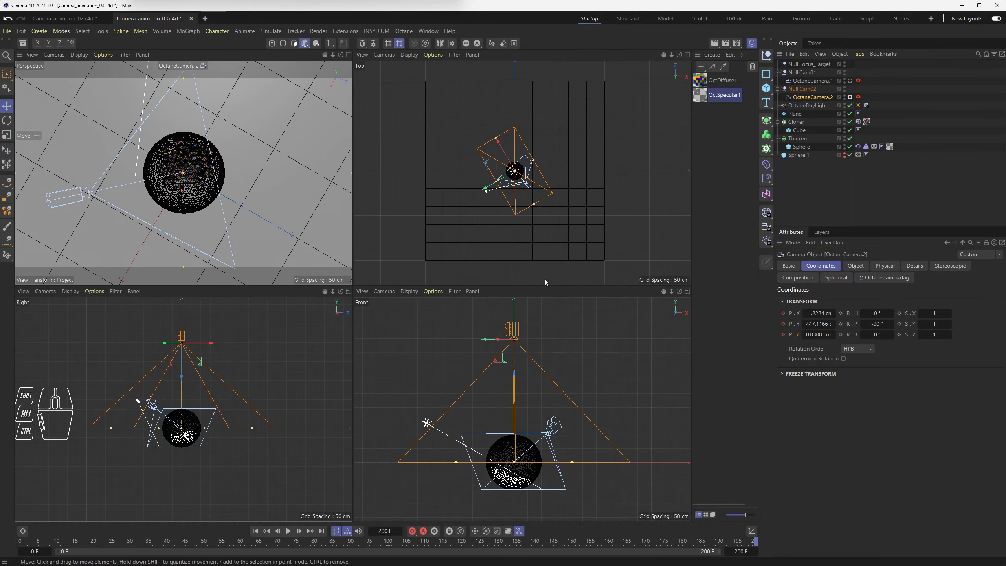
drag(513, 357, 523, 426)
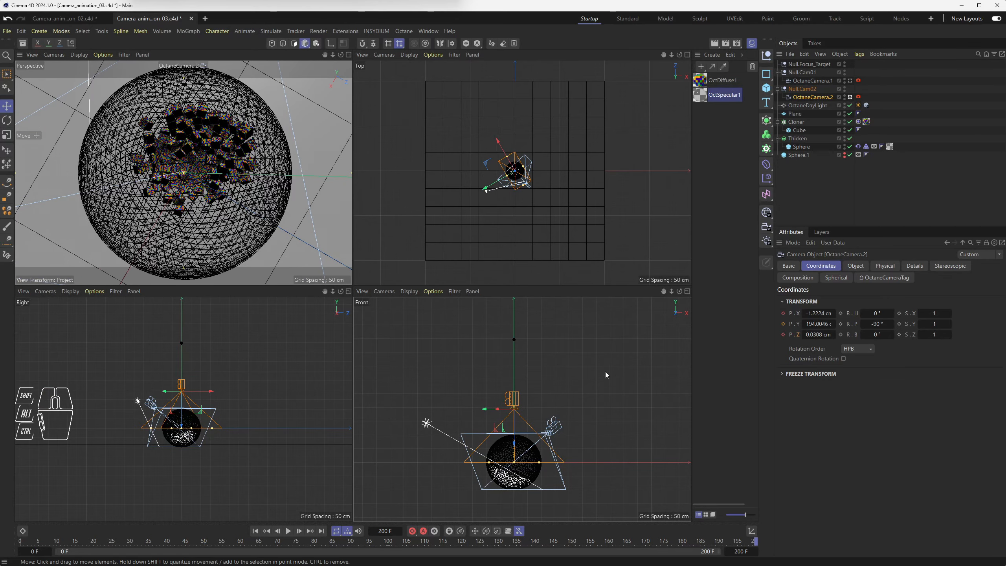
drag(784, 314, 785, 335)
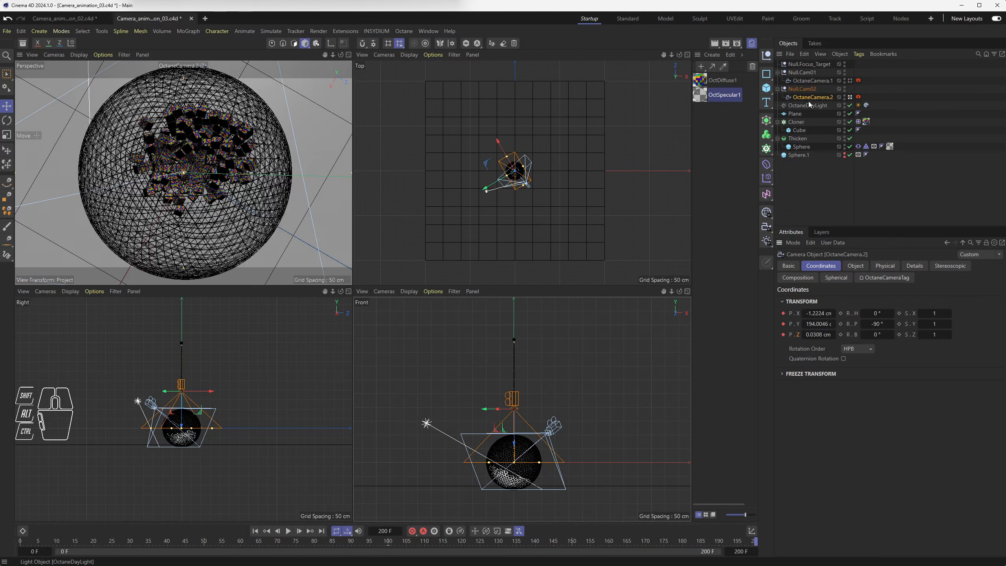
Open the F-Curve timeline, add OctaneCamera.2 with its position tracks expanded, and enlarge the window to show full track names.
click(423, 31)
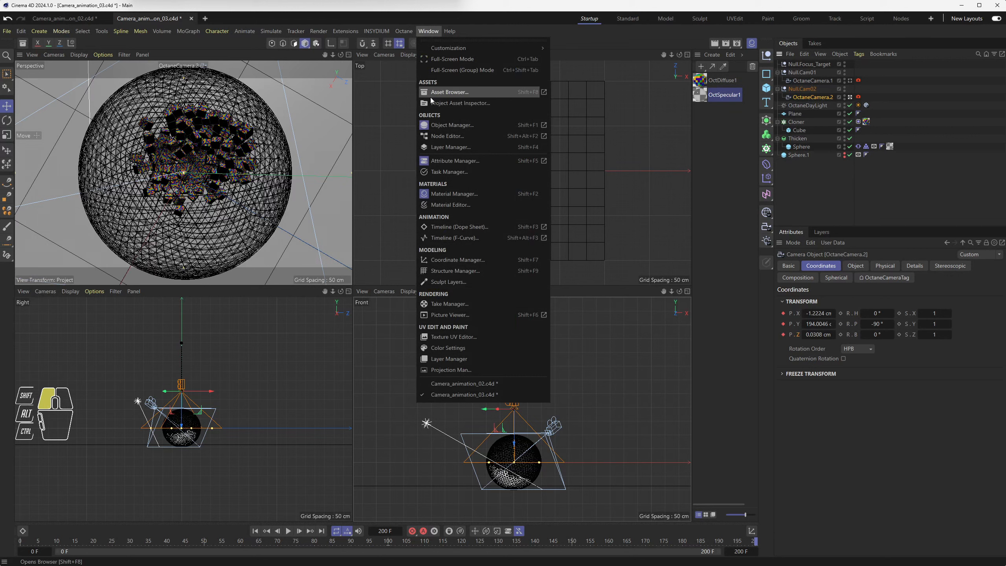
click(441, 239)
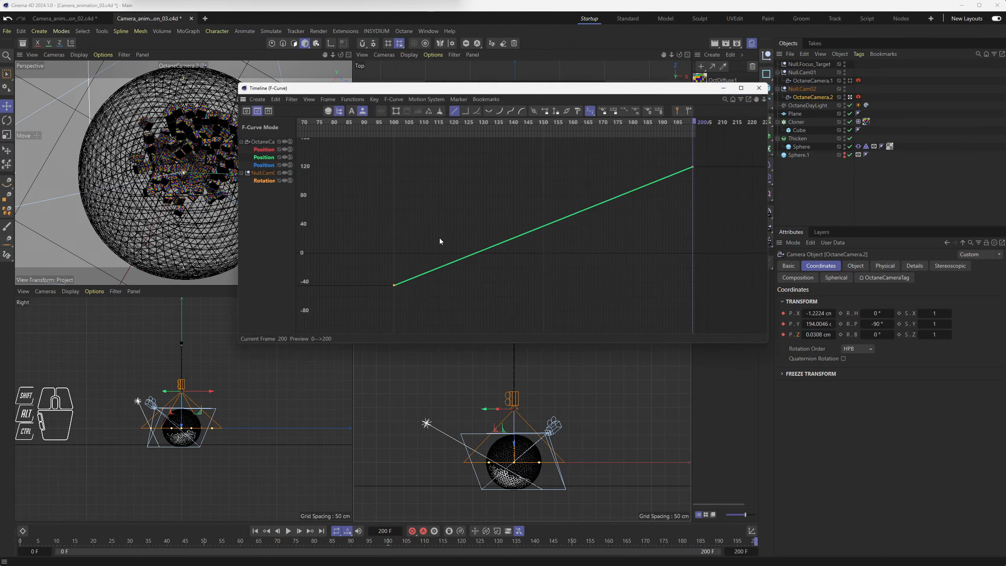
click(813, 97)
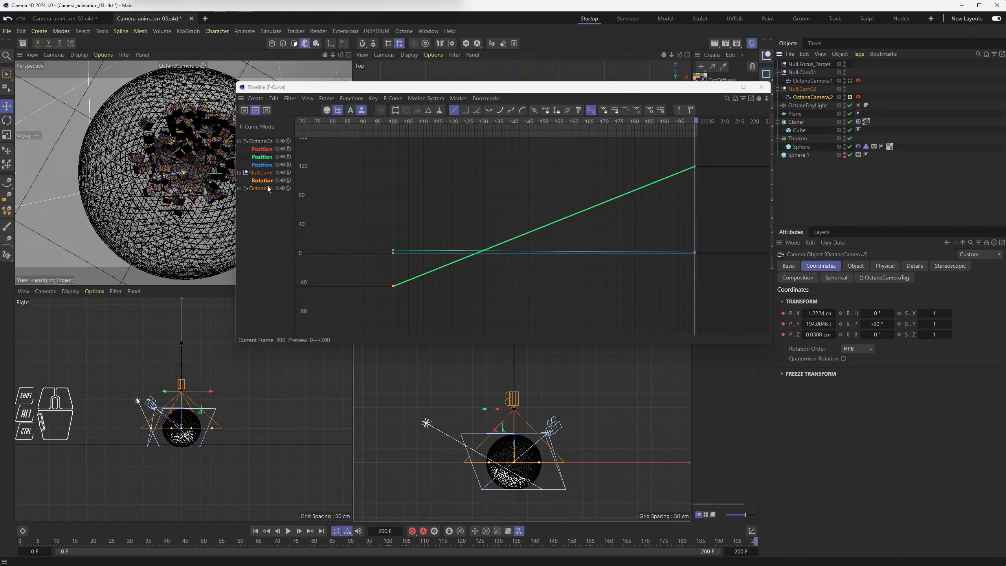
click(243, 188)
click(240, 188)
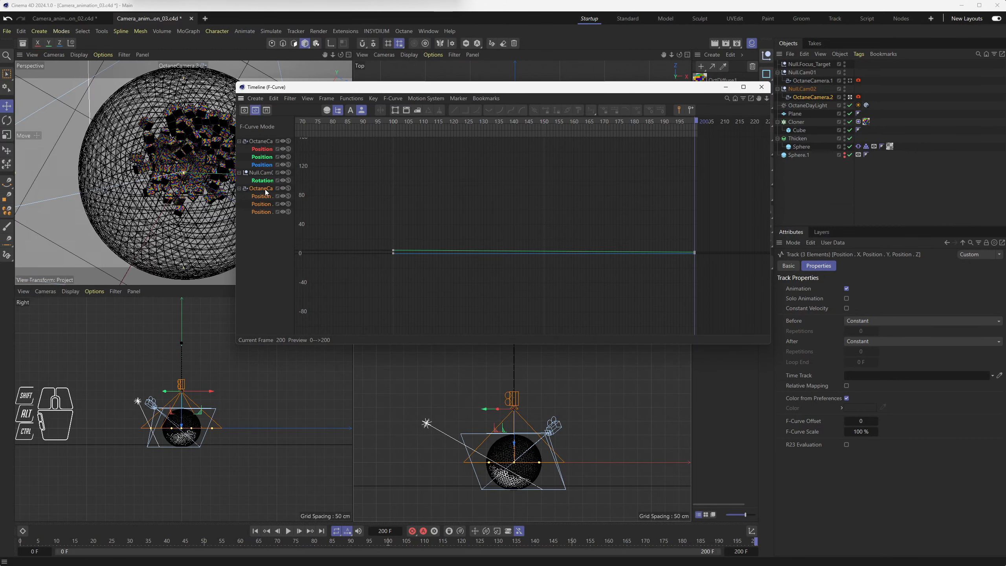
drag(236, 207, 208, 224)
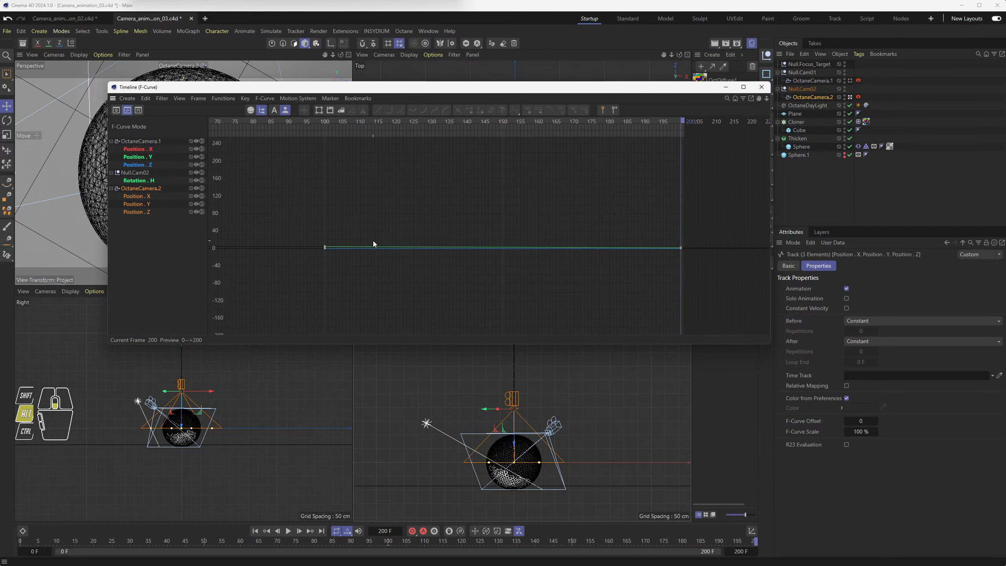
Examine OctaneCamera.2's position curves for linear interpolation between frames 100 and 200, and close the timeline.
alt+middle_drag(373, 240, 425, 258)
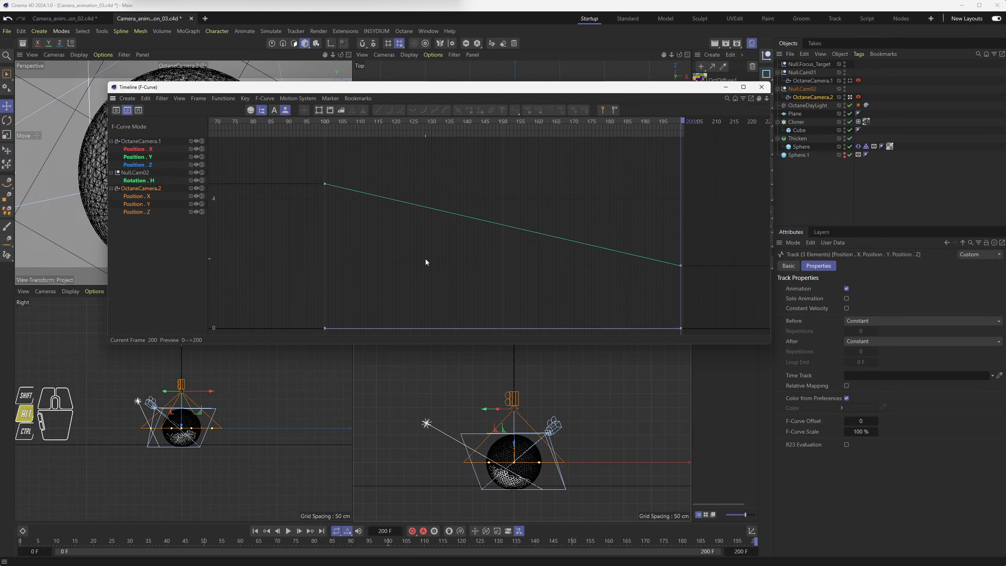
click(132, 198)
click(145, 204)
scroll(389, 239, down, 1)
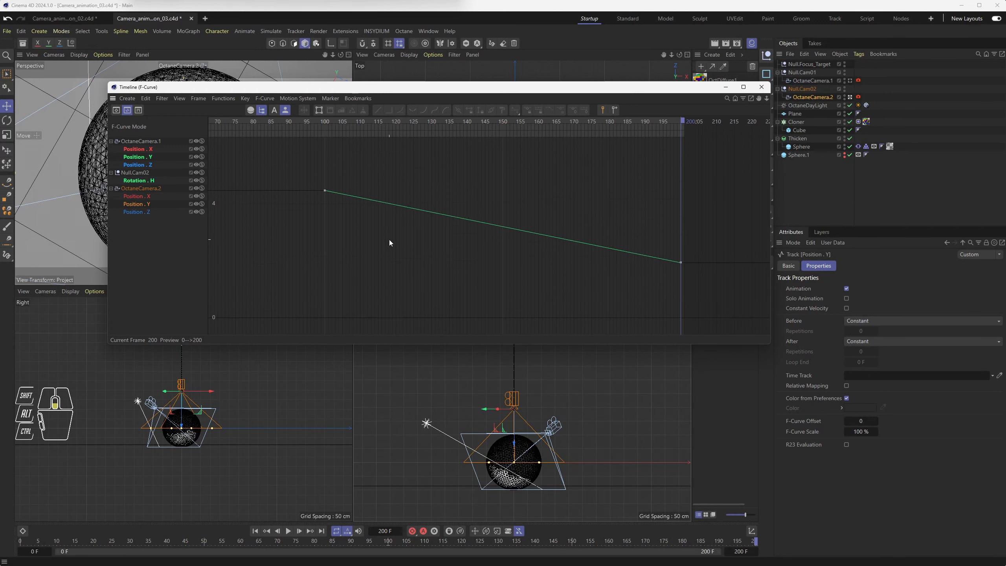
scroll(390, 239, down, 1)
click(147, 196)
click(145, 188)
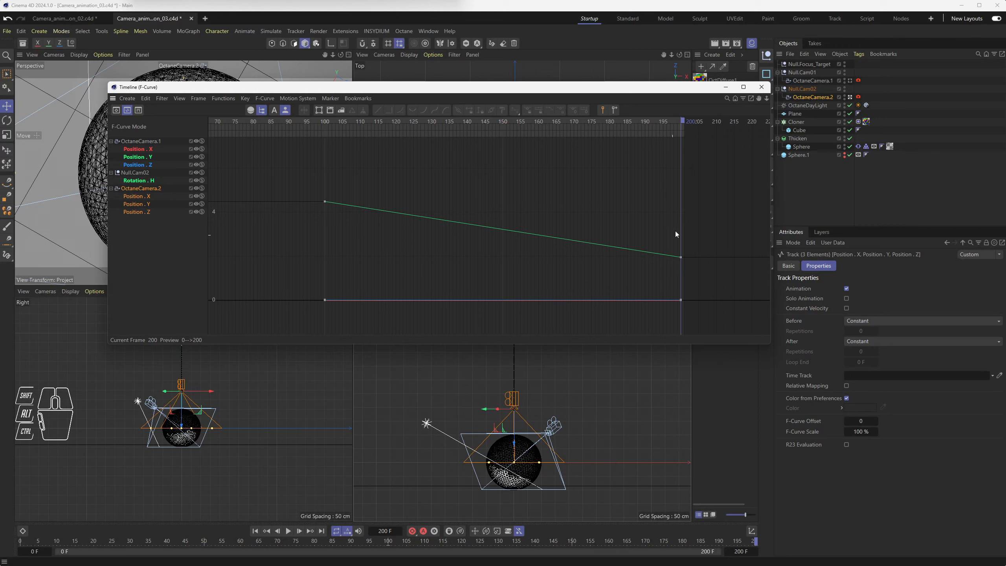
click(761, 87)
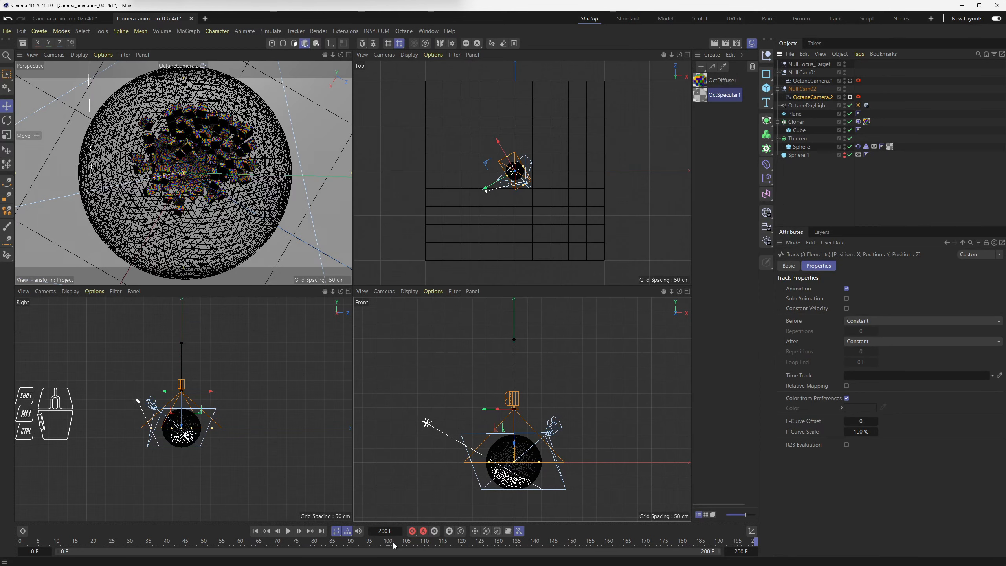
Enlarge the OctaneCamera.2 view and play and scrub the animation from frame 100 to review the combined rotation and move-in.
drag(394, 546, 388, 545)
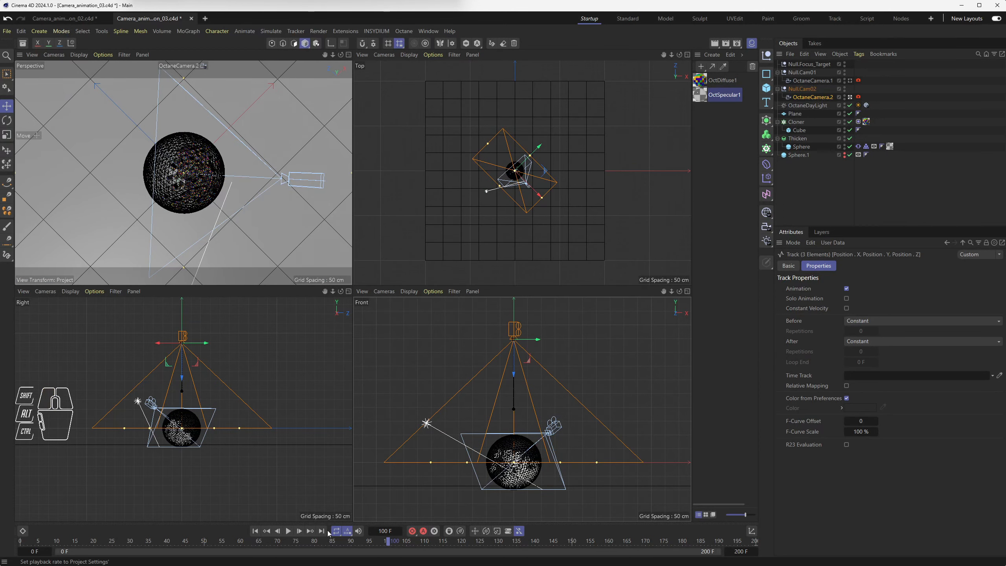
middle_click(248, 257)
click(851, 97)
click(851, 97)
click(851, 98)
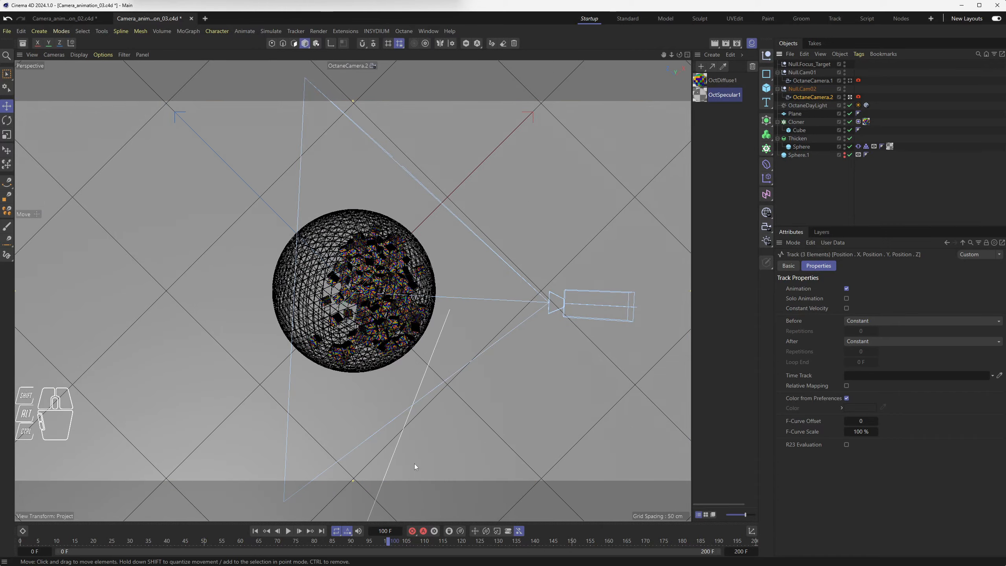
click(288, 531)
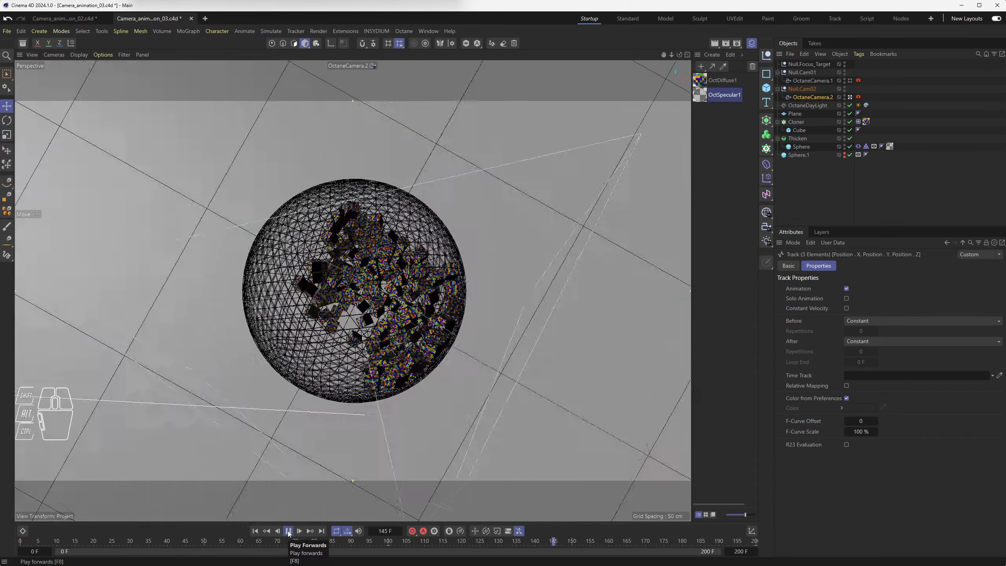
click(288, 531)
click(288, 533)
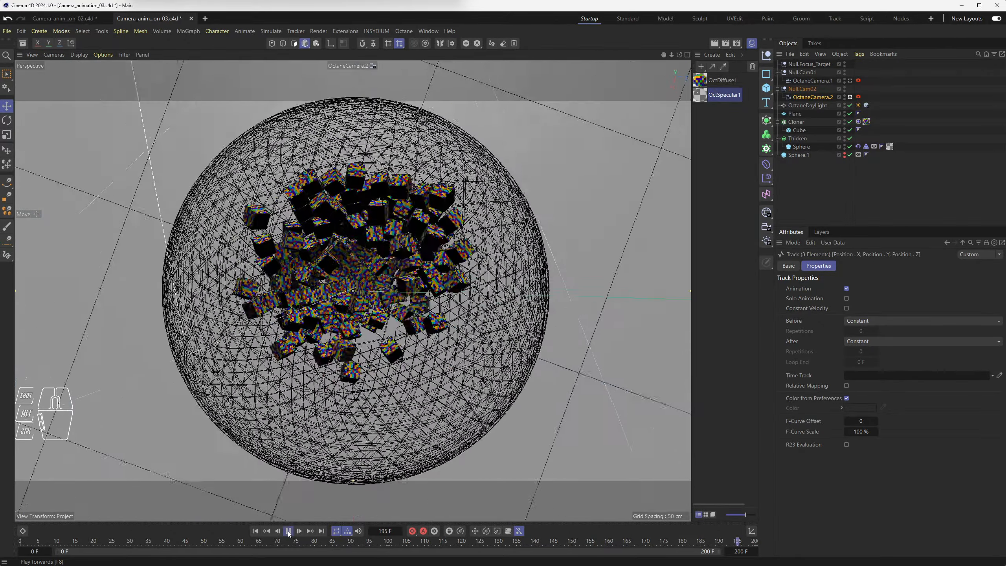
click(289, 533)
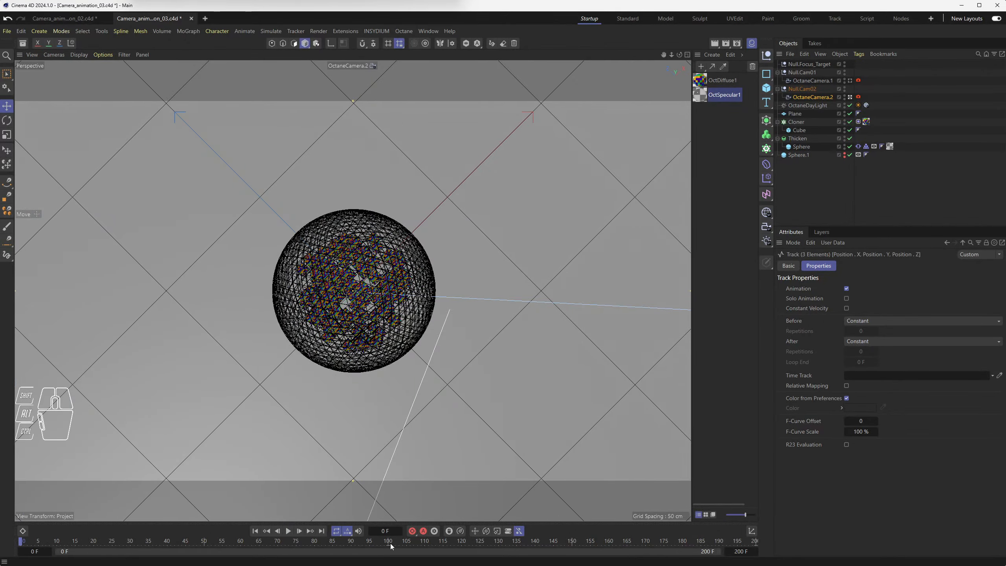
drag(391, 546, 517, 536)
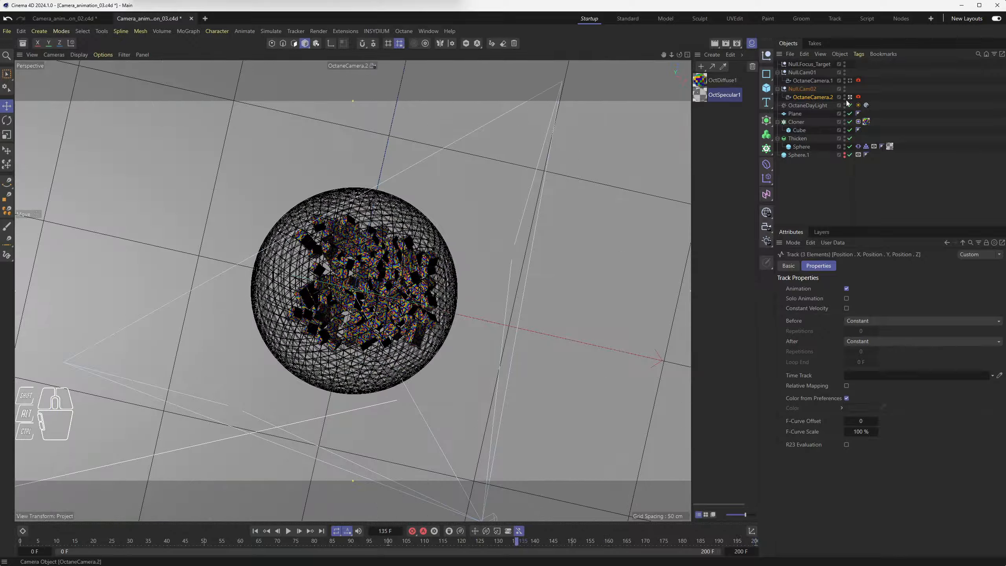
Check OctaneCamera.2's focus object setting and the Null.Focus_Target object, and return to the four-view layout.
click(823, 98)
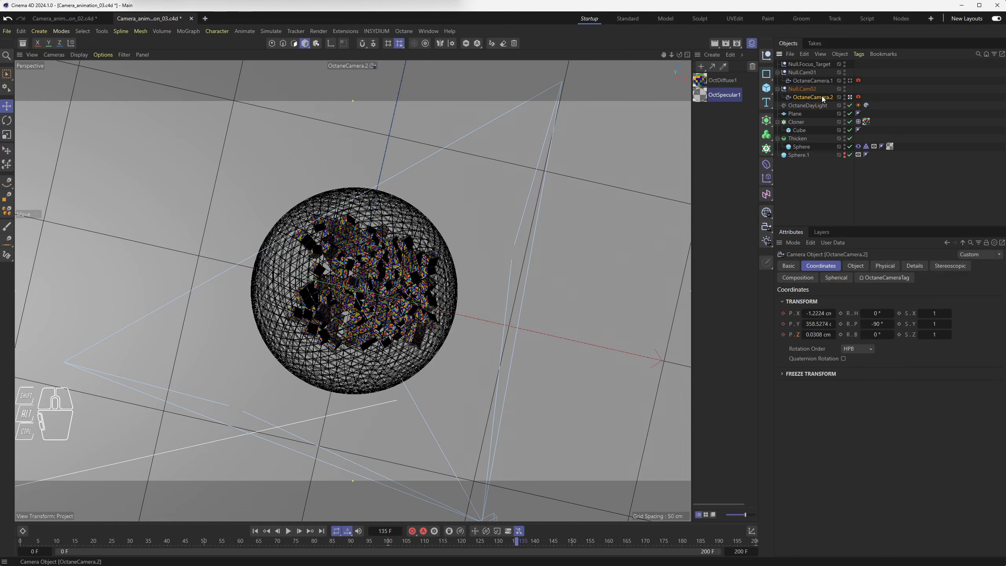
click(857, 266)
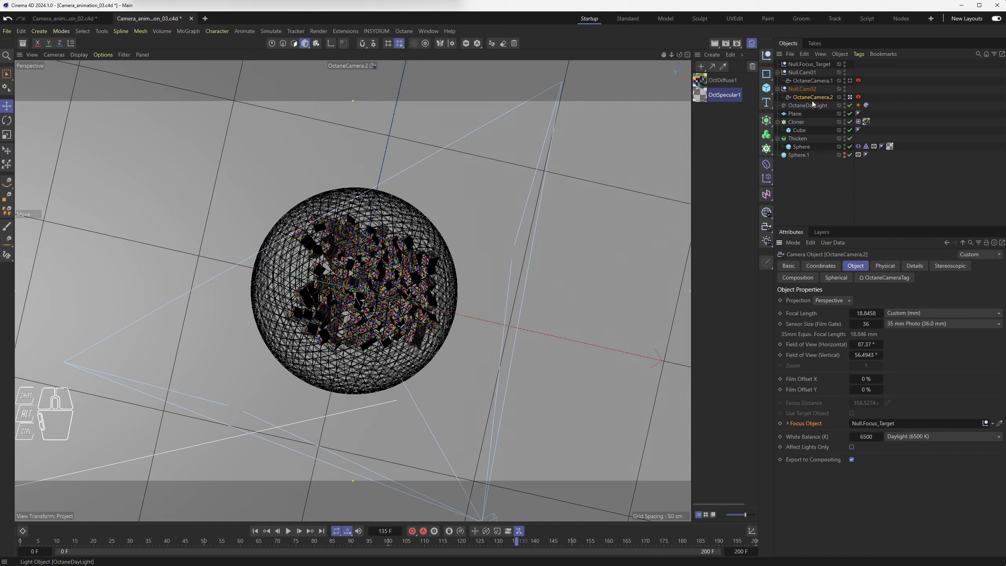
click(799, 65)
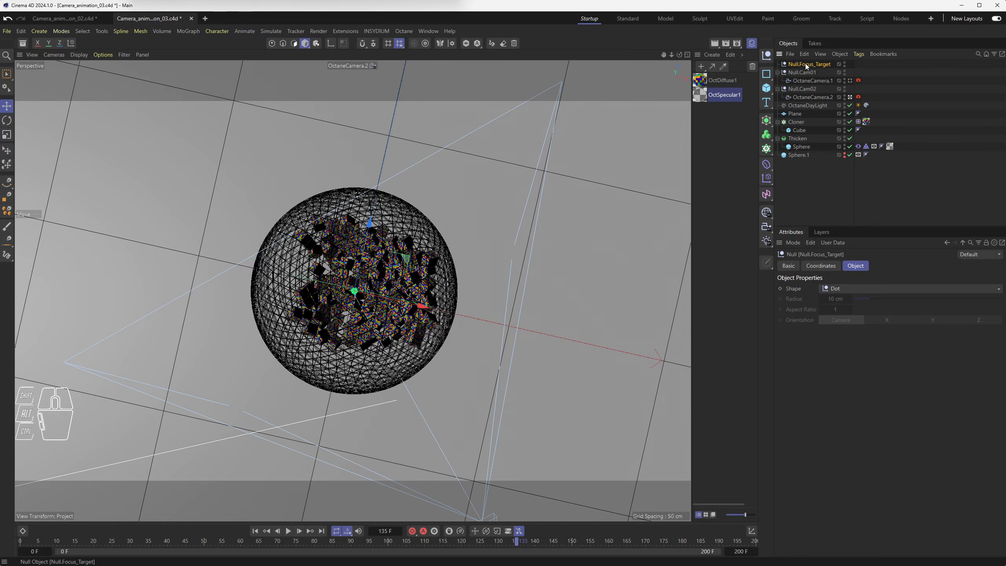
click(812, 97)
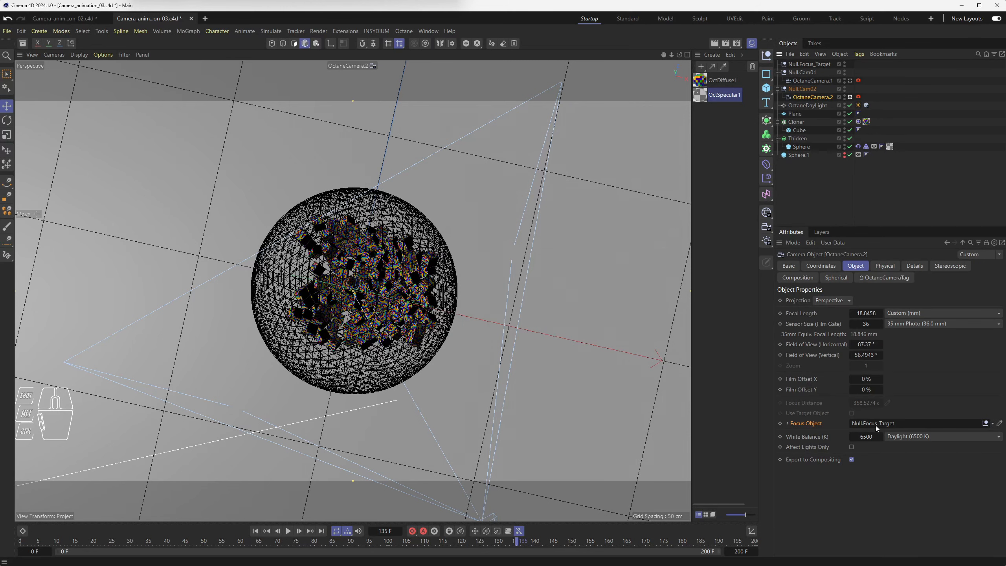
middle_click(415, 334)
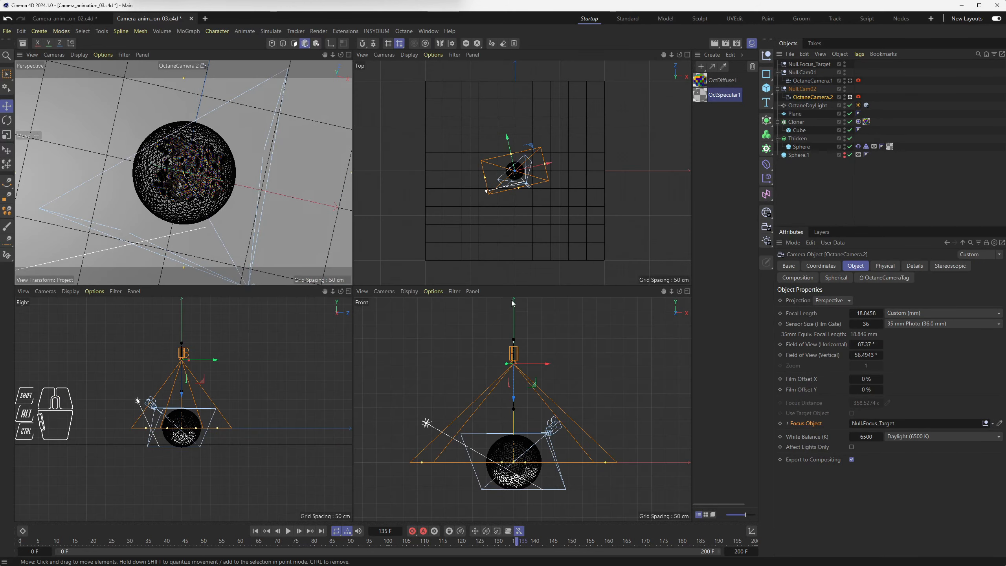
Examine the Null.Focus_Target and OctaneCamera.2 in the enlarged Front view while scrubbing the animation, and return to the four-view layout.
middle_click(522, 459)
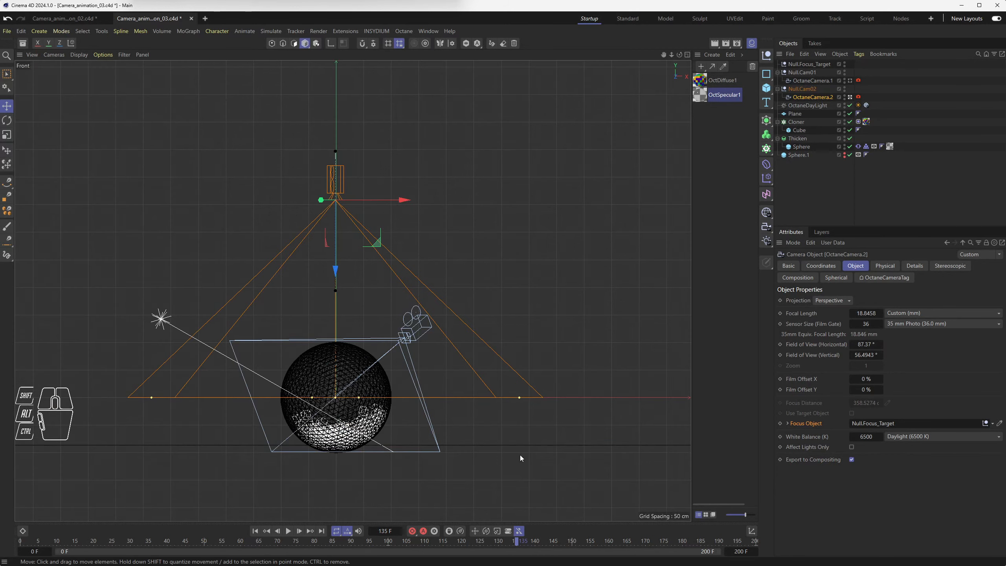
scroll(362, 415, up, 4)
scroll(332, 399, down, 2)
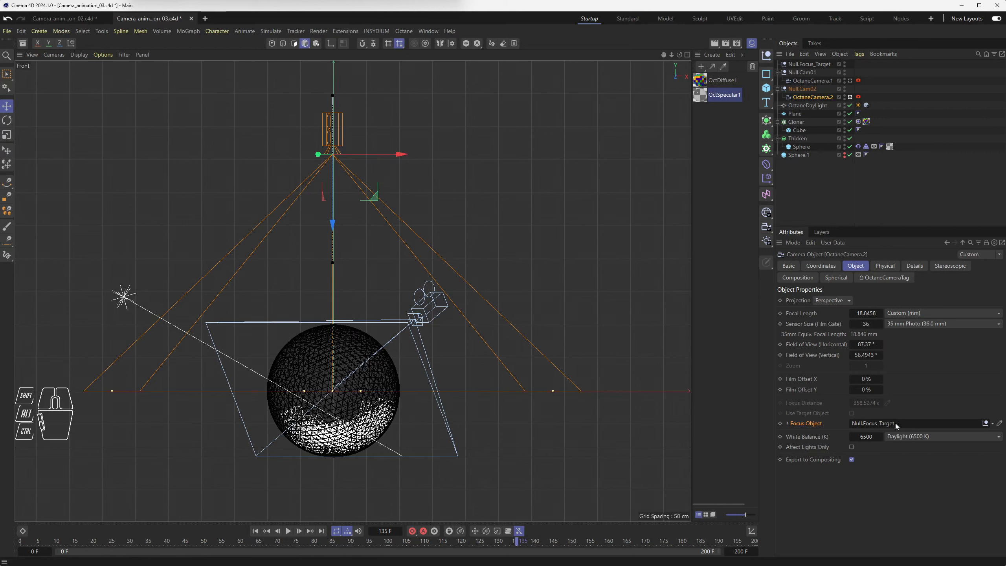
click(799, 66)
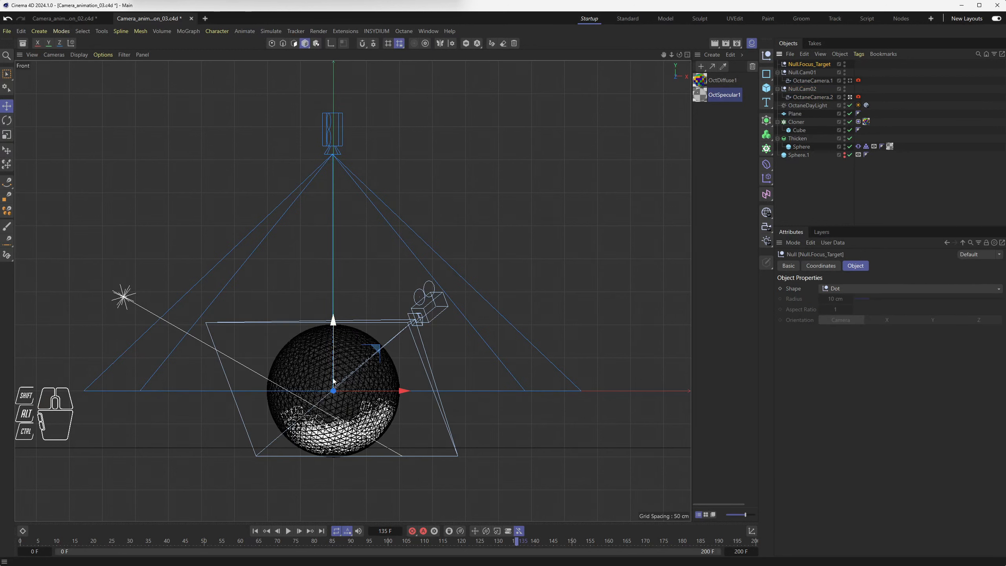
drag(397, 548, 674, 545)
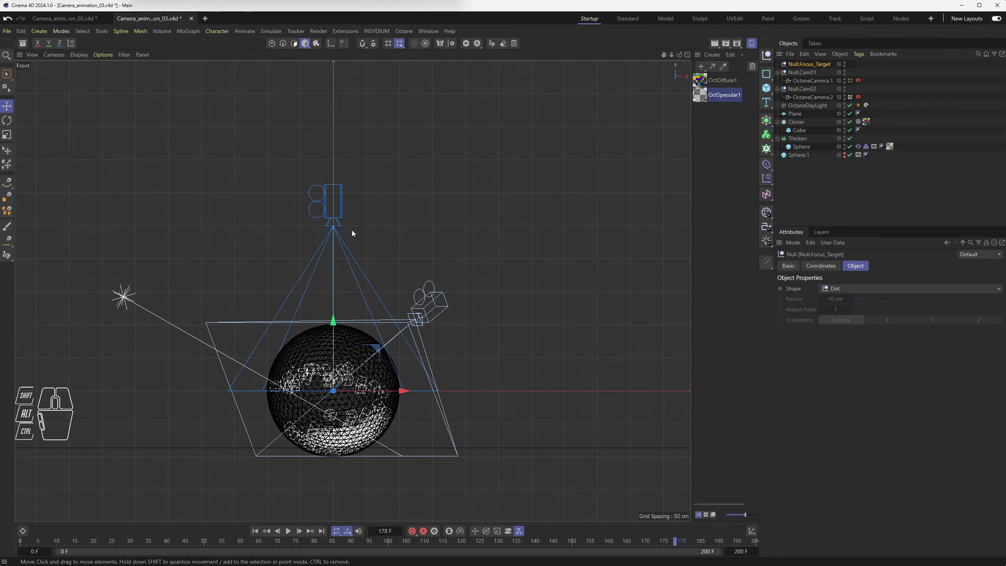
click(338, 235)
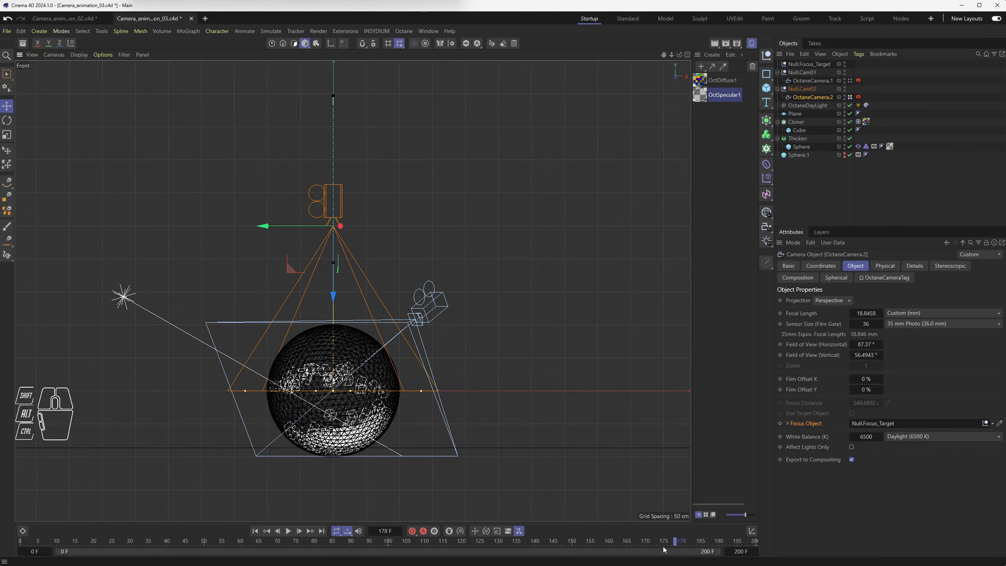
drag(673, 540, 524, 530)
middle_click(550, 426)
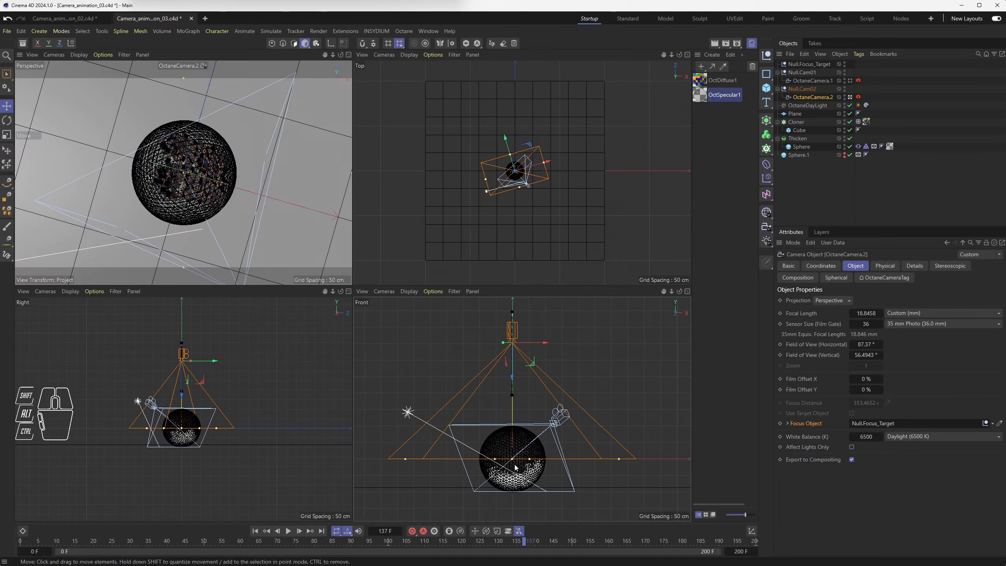
Look through OctaneCamera.1 in the enlarged Perspective view and scrub its animation, stopping at frame 100.
middle_click(274, 256)
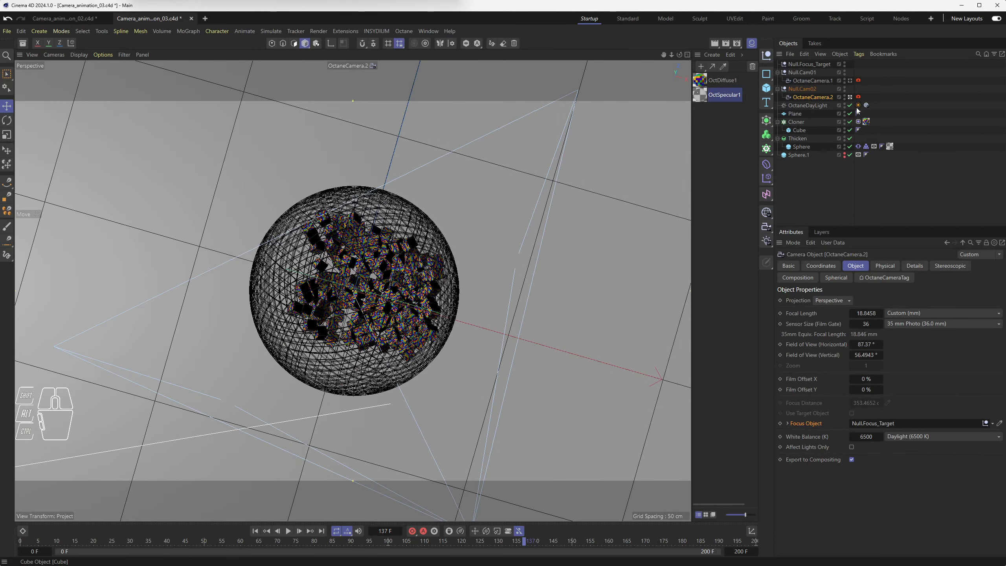
click(850, 81)
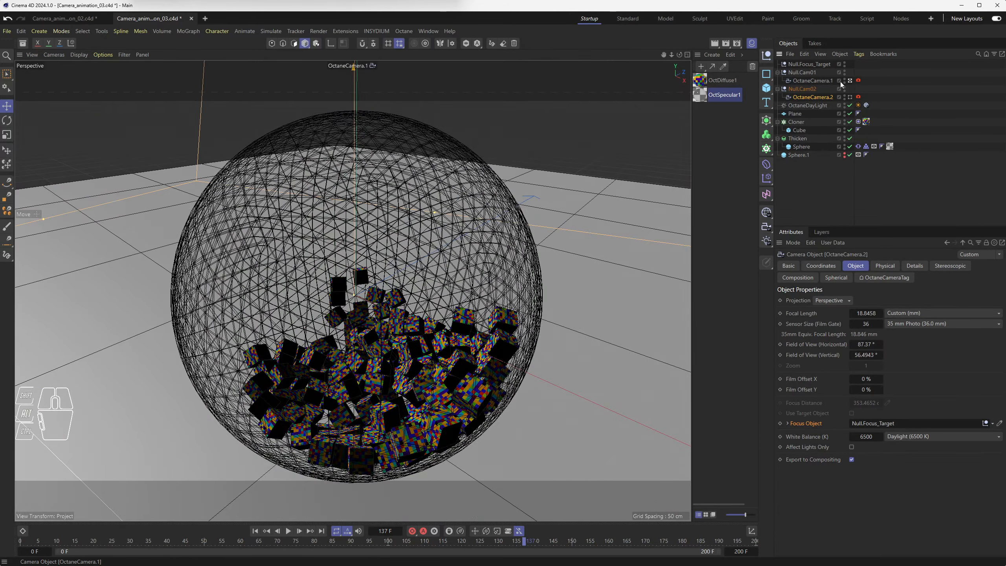
click(814, 81)
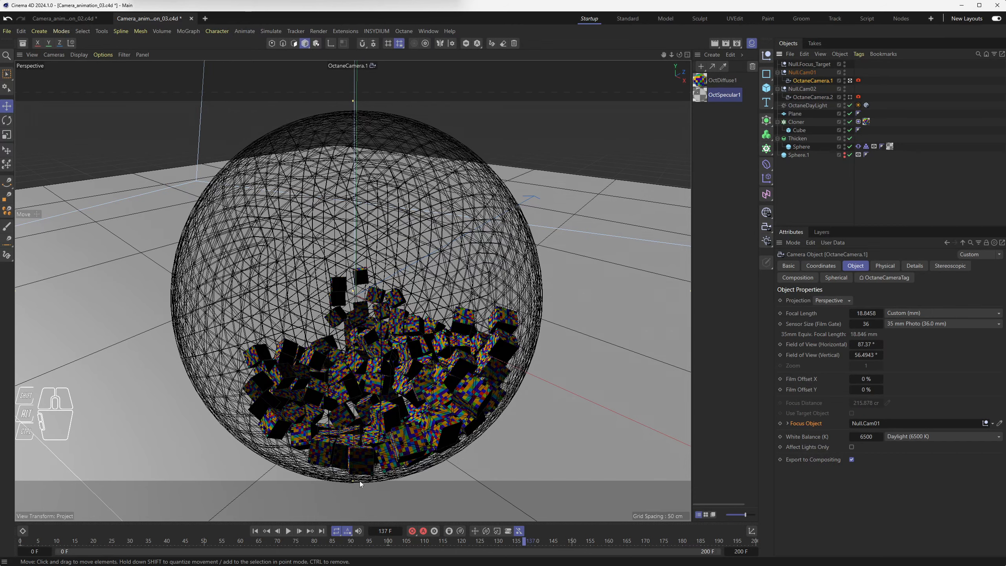
drag(20, 544, 771, 543)
drag(423, 493, 388, 523)
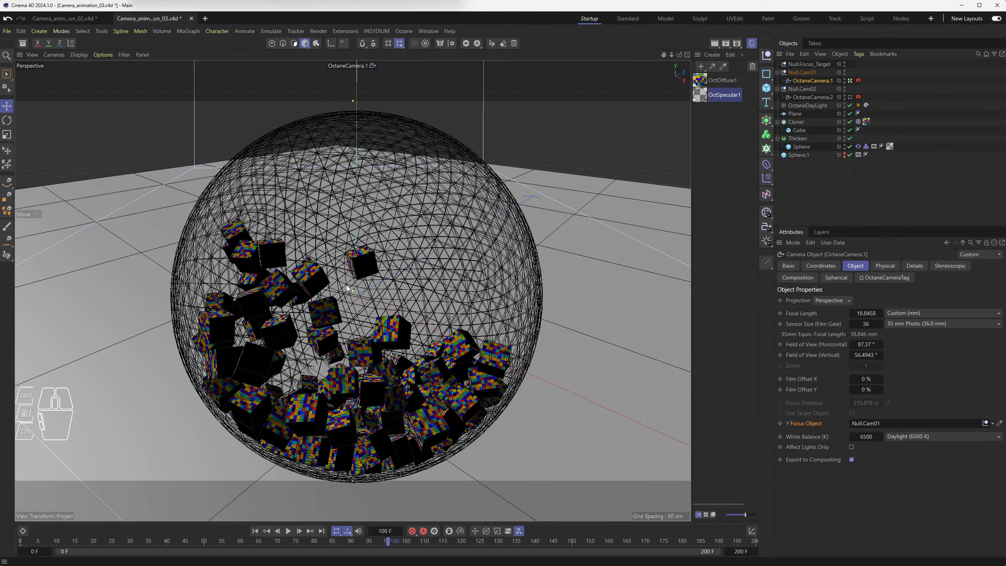
Examine the Main take here and in a new empty project, and return to Camera_animation_03.c4d.
click(815, 43)
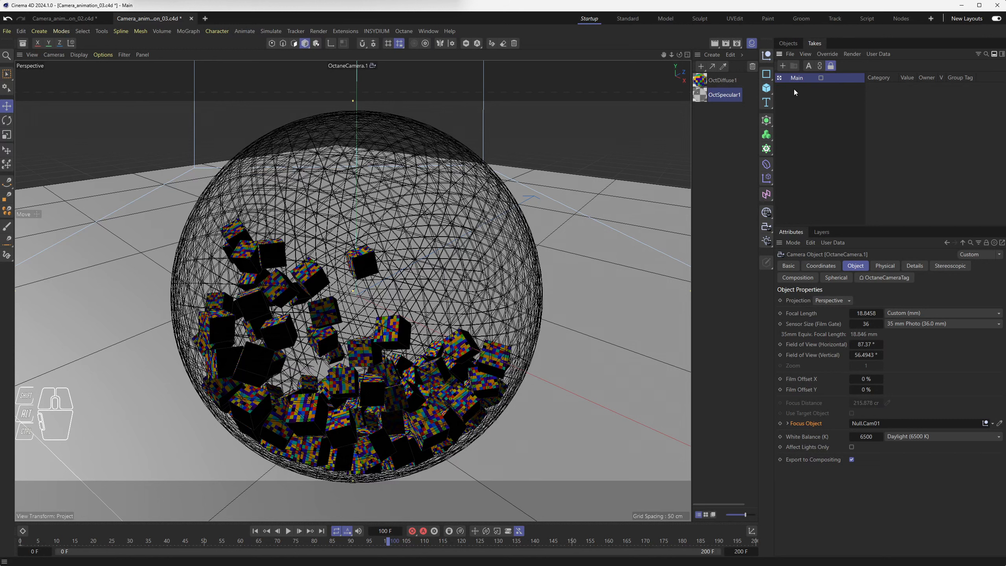
click(204, 18)
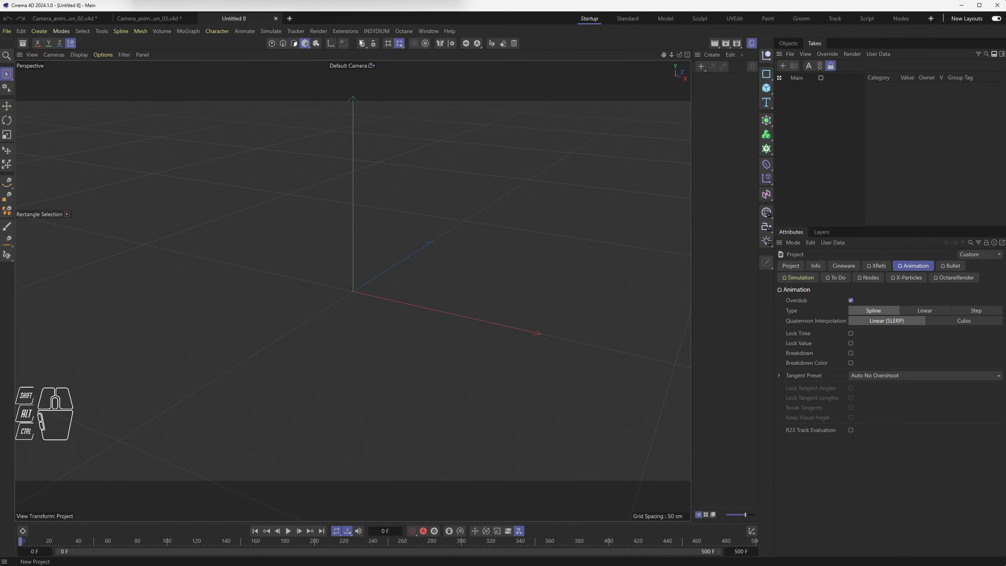
click(797, 79)
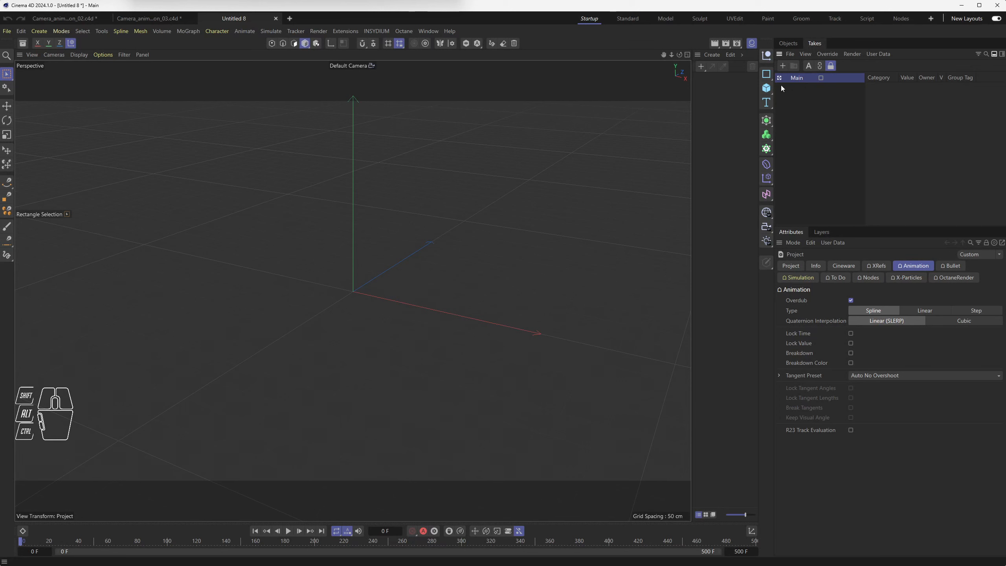
click(156, 17)
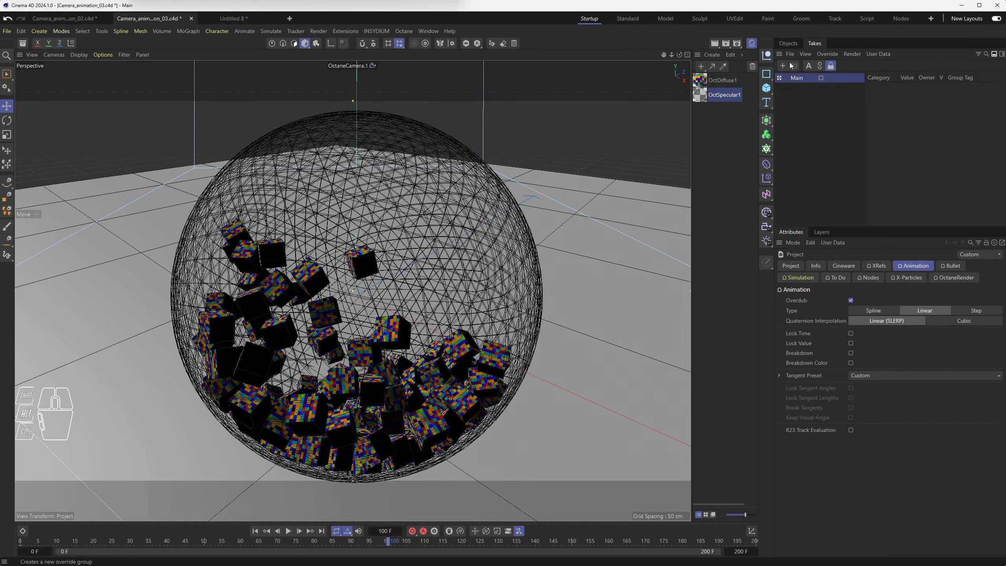
Select Sphere.1 in the object hierarchy, show it temporarily in the viewport and hide it again.
click(788, 43)
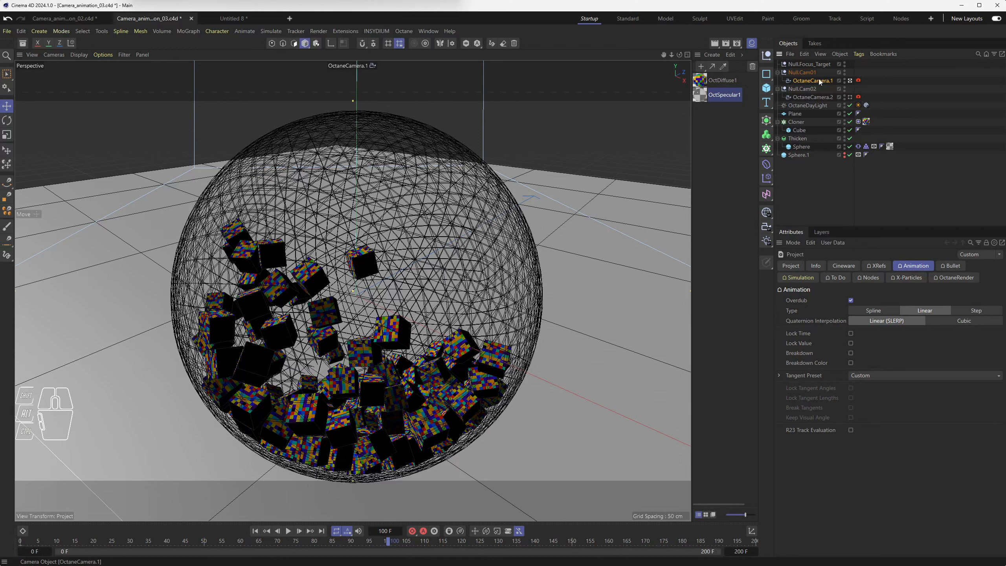
click(798, 155)
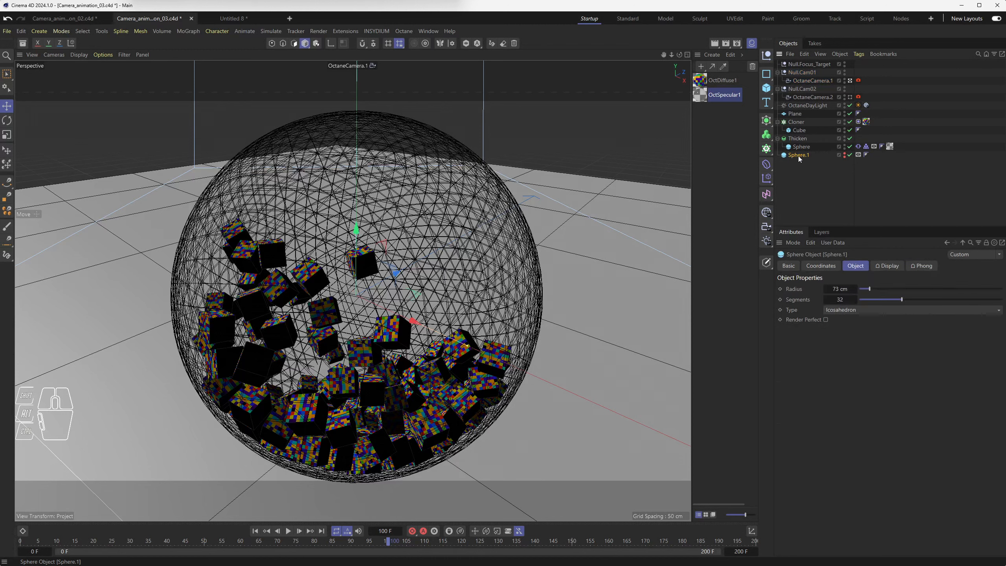
click(844, 154)
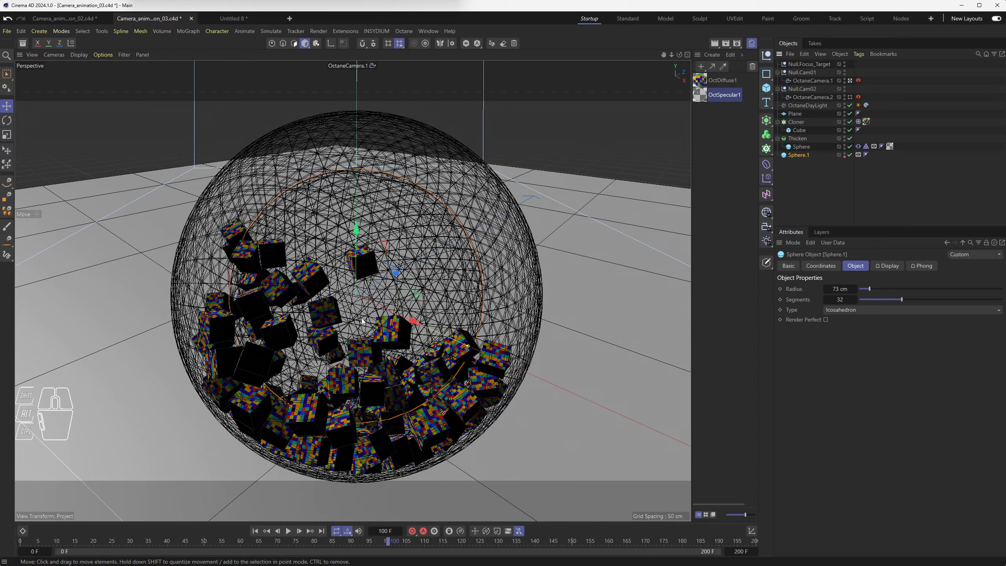
click(845, 154)
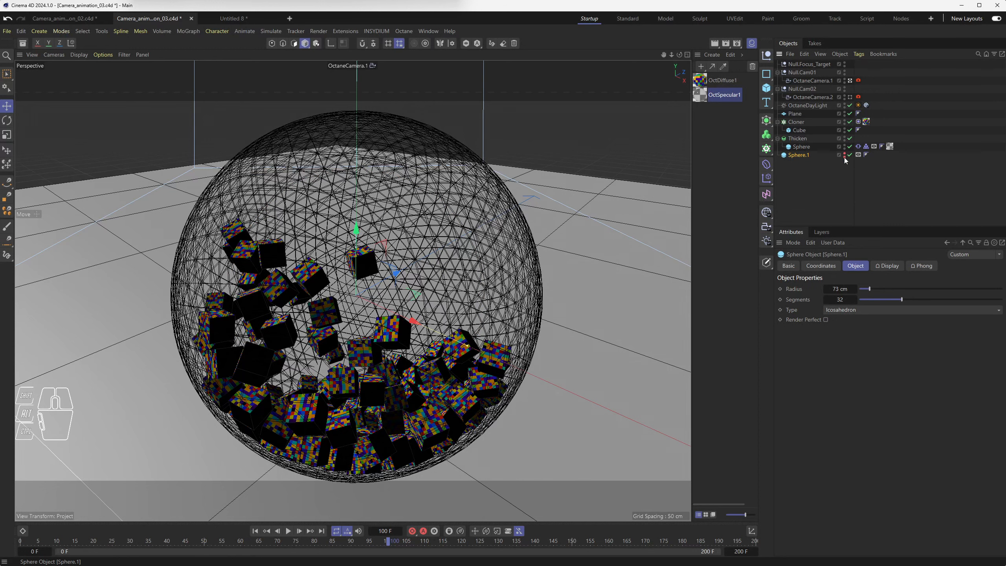
Examine the Main take alongside the scene's object hierarchy.
click(814, 43)
click(798, 79)
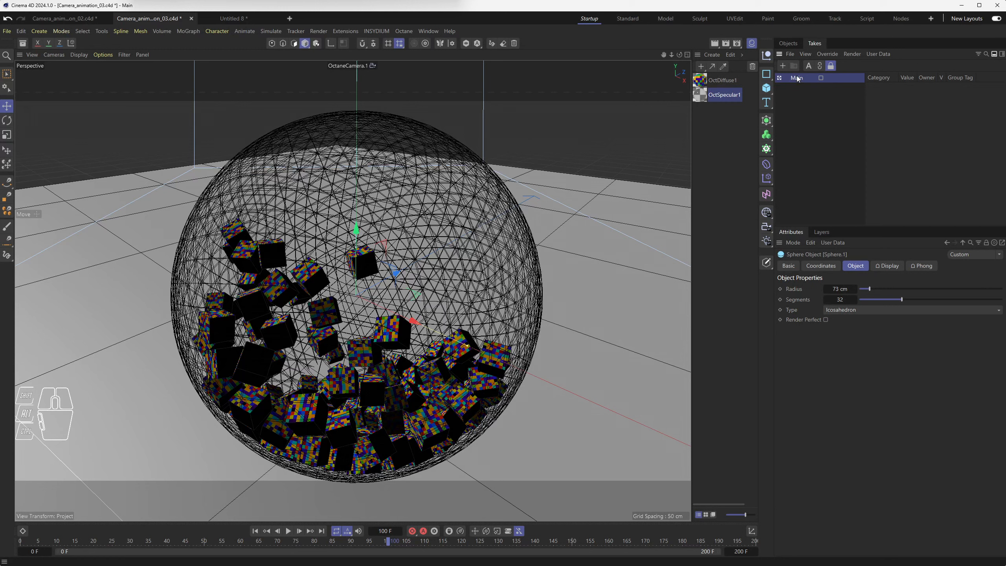
click(790, 43)
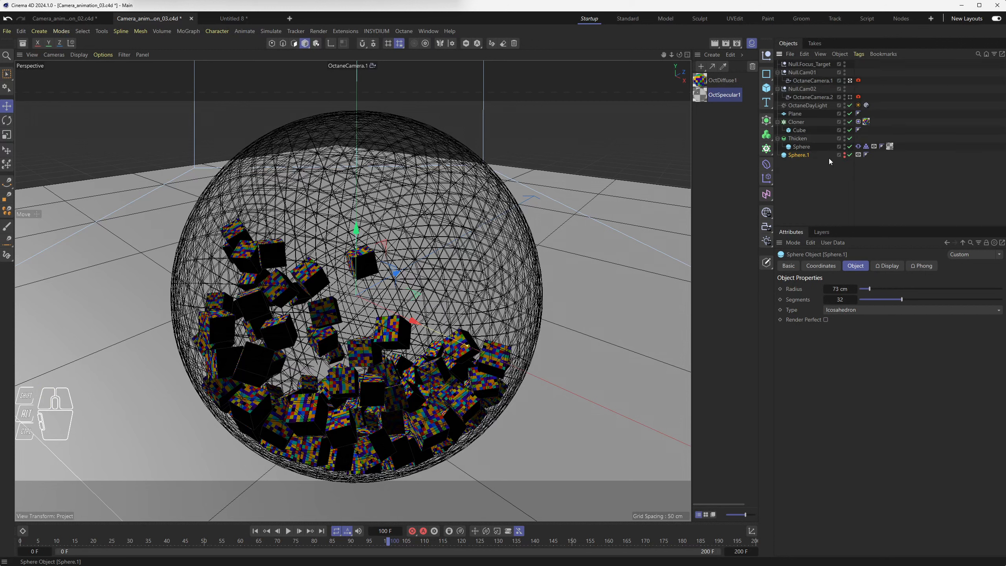
click(815, 43)
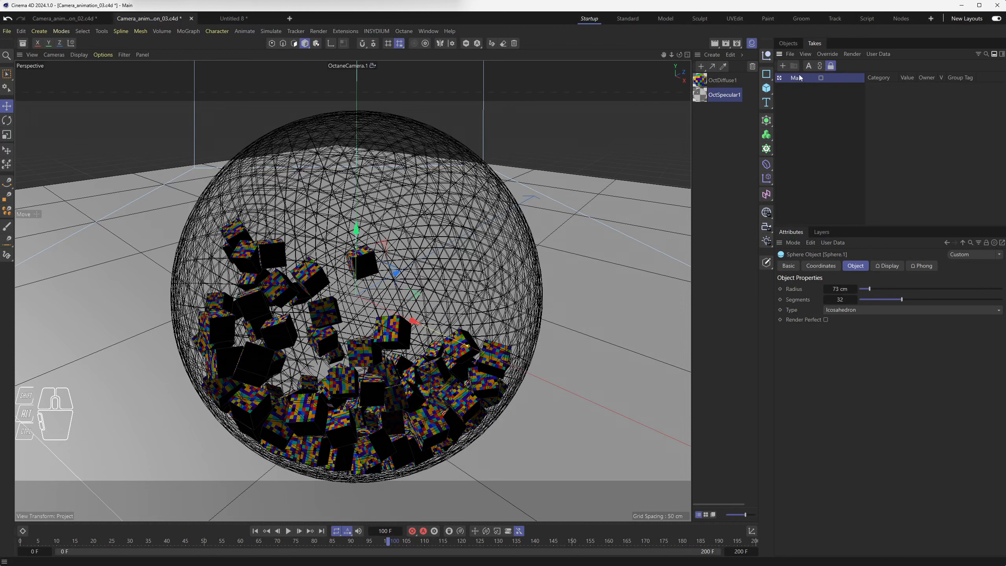
click(789, 44)
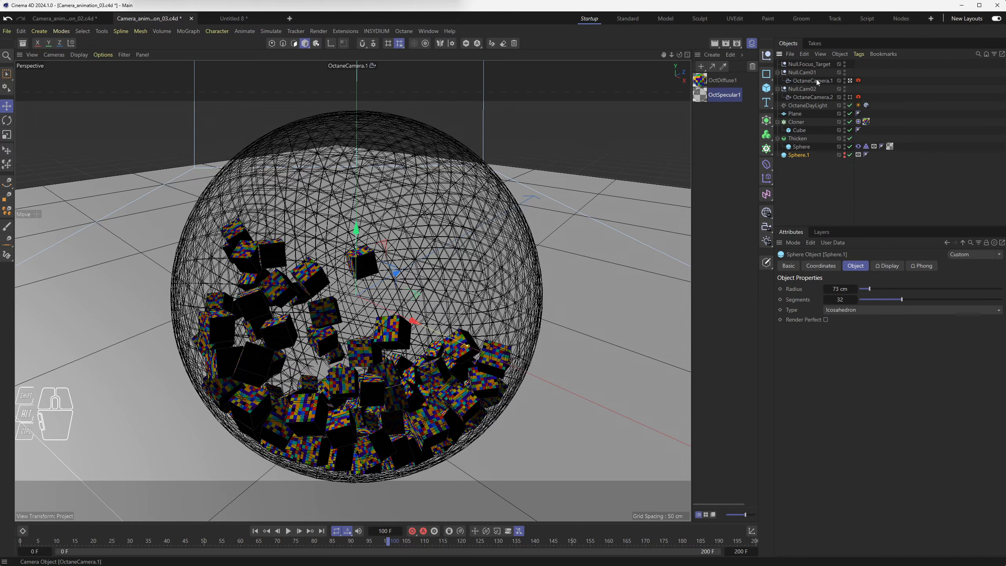
Select OctaneCamera.1, keep it as the active viewing camera, and return the animation to frame 0.
click(804, 82)
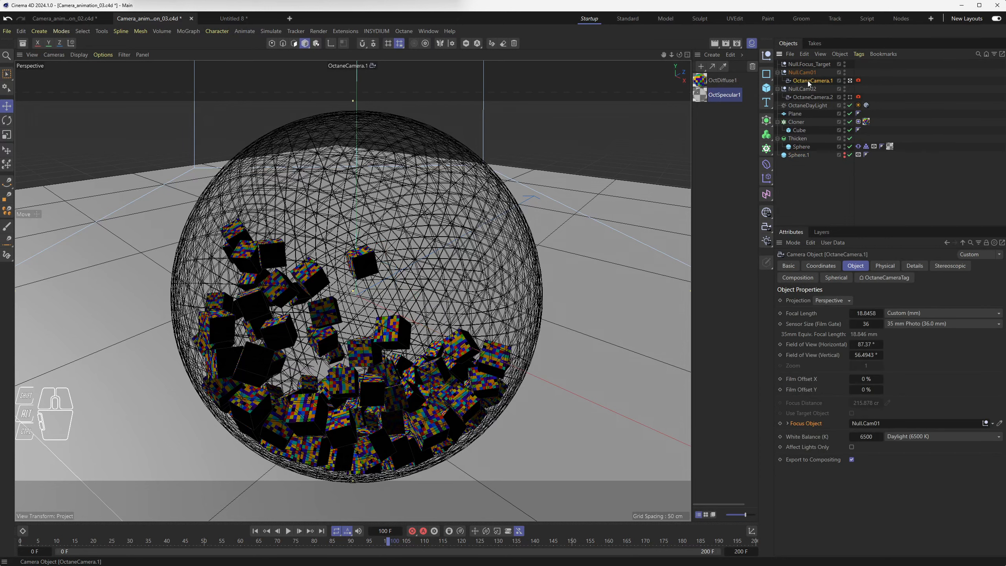
click(850, 81)
click(850, 81)
click(18, 541)
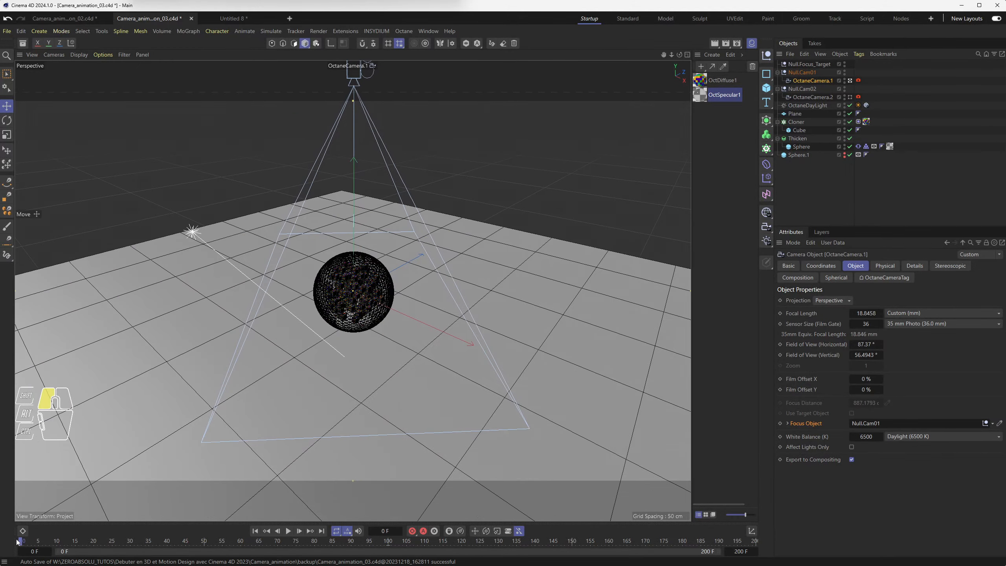
mouse_move(18, 542)
mouse_down()
mouse_move(393, 543)
mouse_move(18, 543)
mouse_up()
Add a new take under the Main take.
click(815, 45)
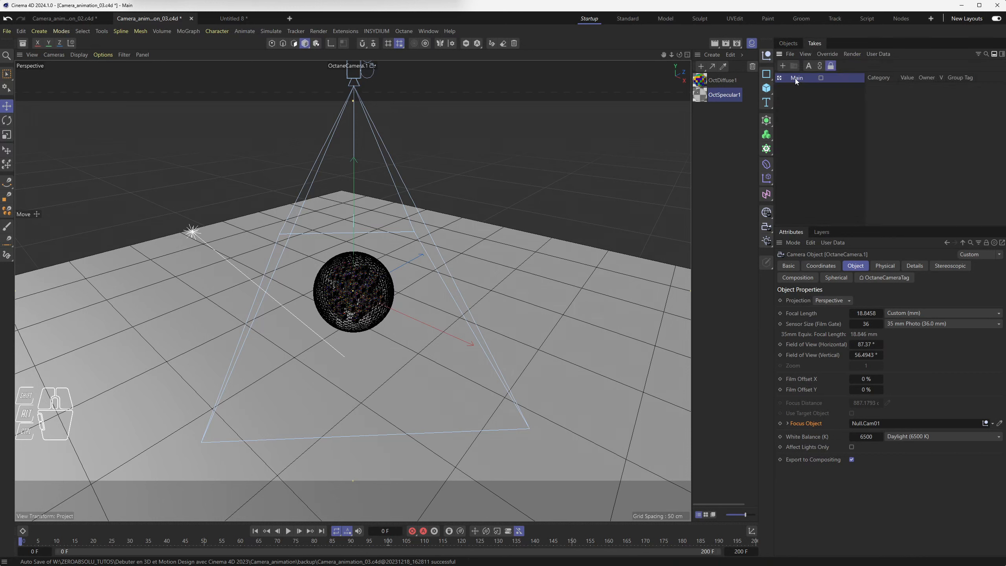
click(782, 66)
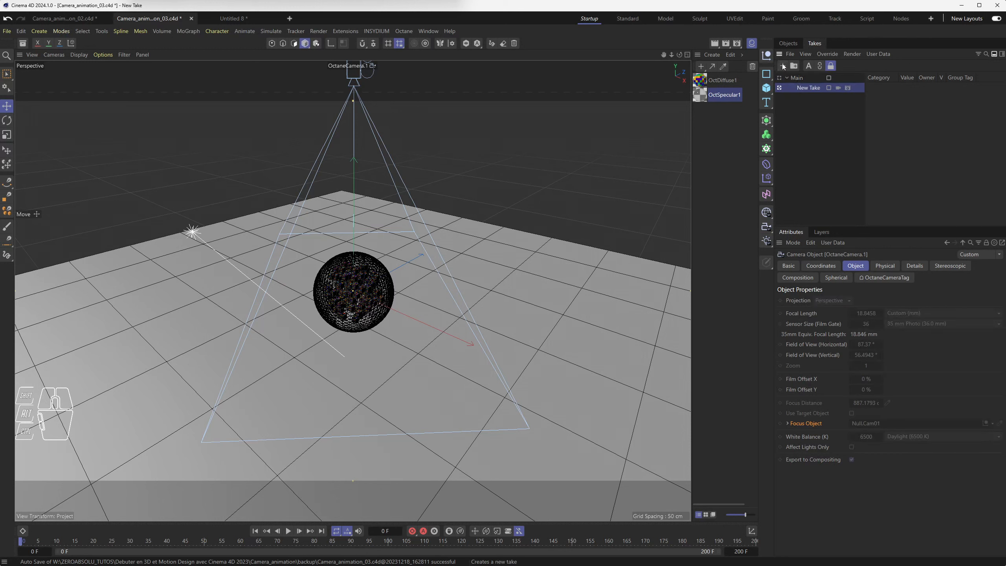
right_click(797, 79)
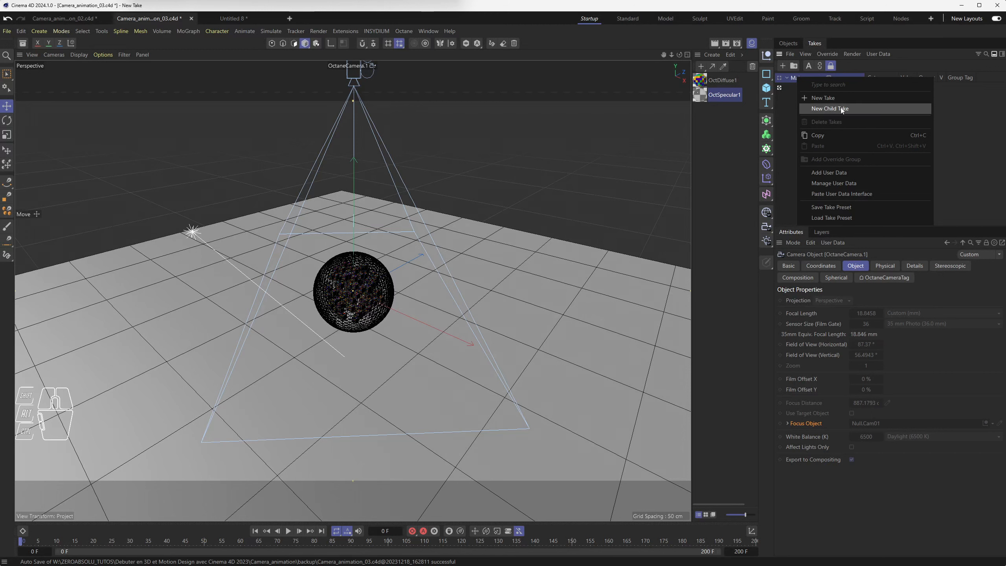
click(789, 114)
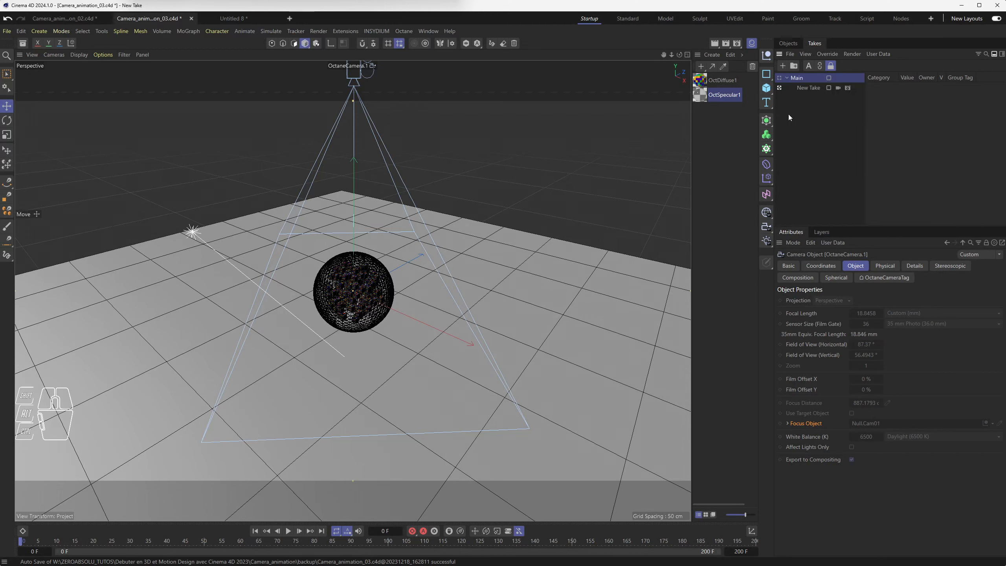
Rename the new take as Cam01.
click(805, 87)
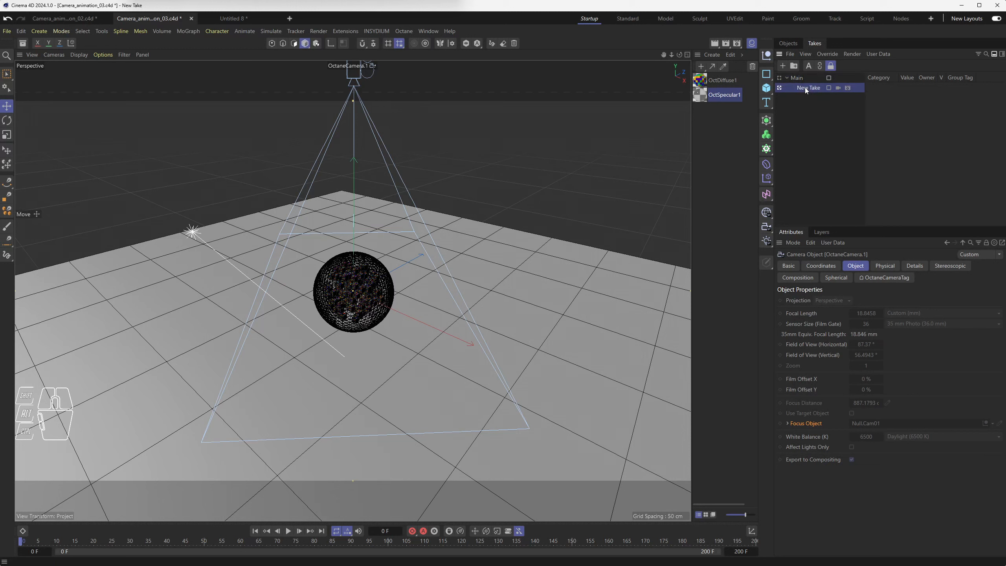
double_click(804, 88)
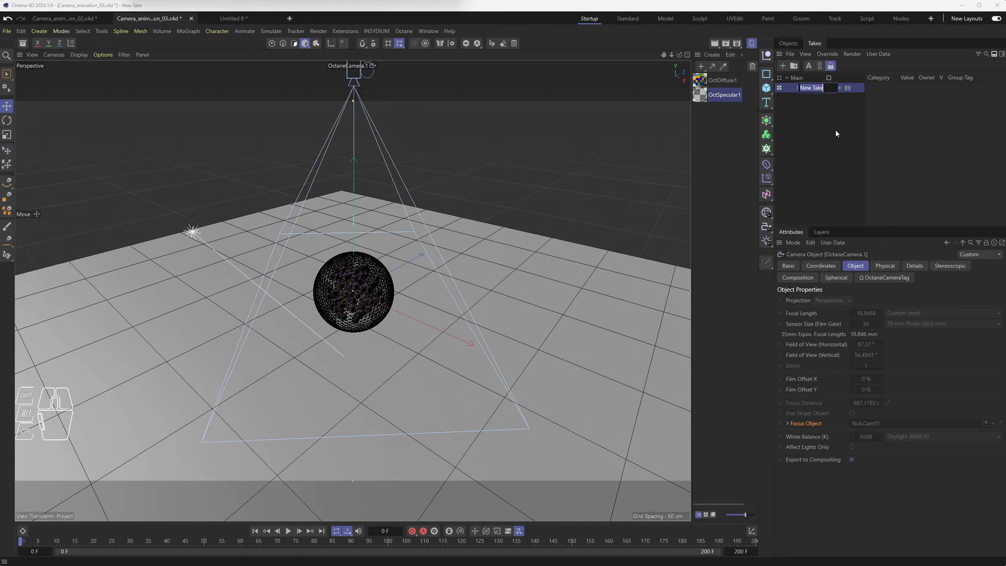
text(Cam01_take)
key(BackSpace)
key(BackSpace)
key(BackSpace)
key(BackSpace)
key(BackSpace)
key(Return)
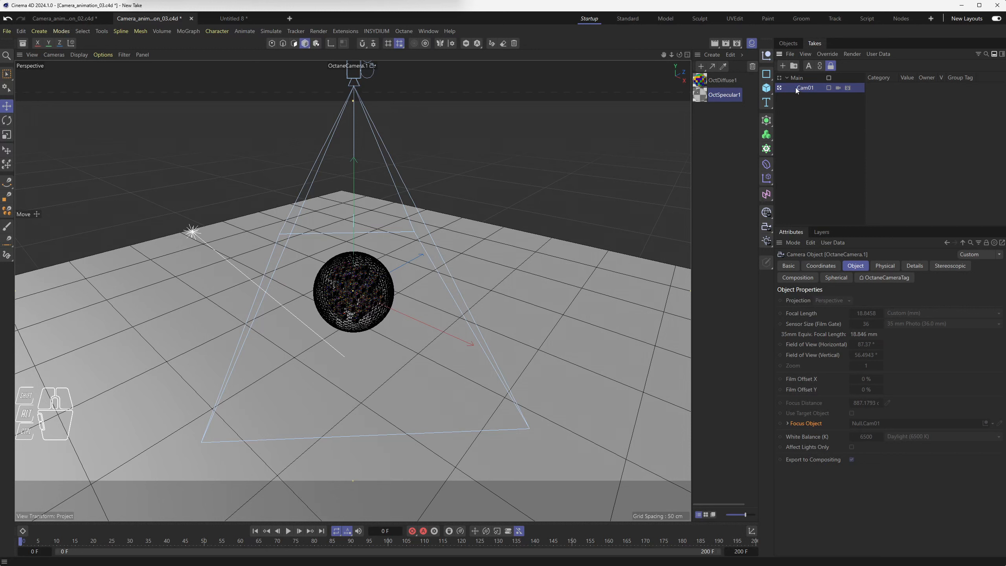
Make Cam01 the current take and disable the Cloner in the object hierarchy.
click(778, 89)
click(791, 43)
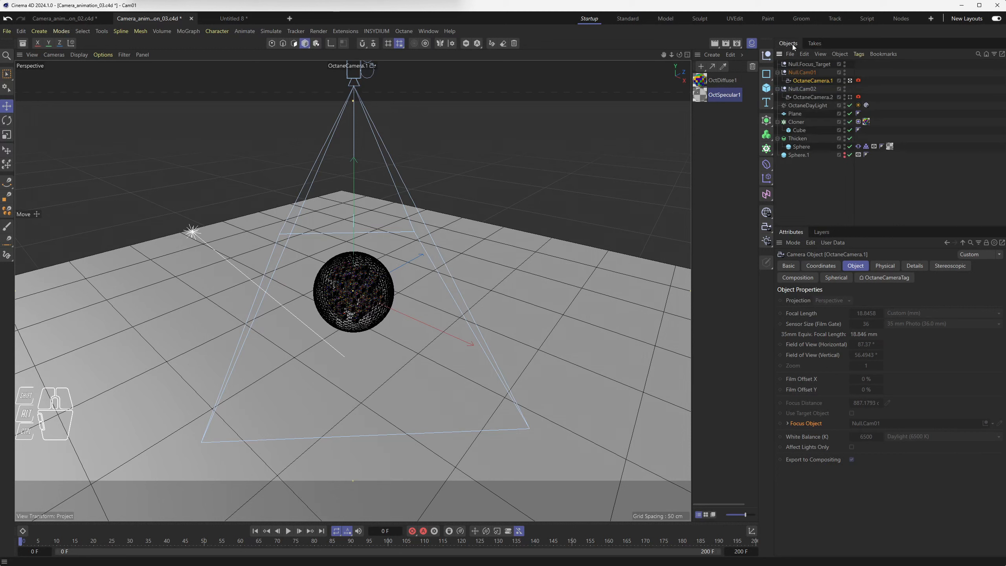
click(850, 121)
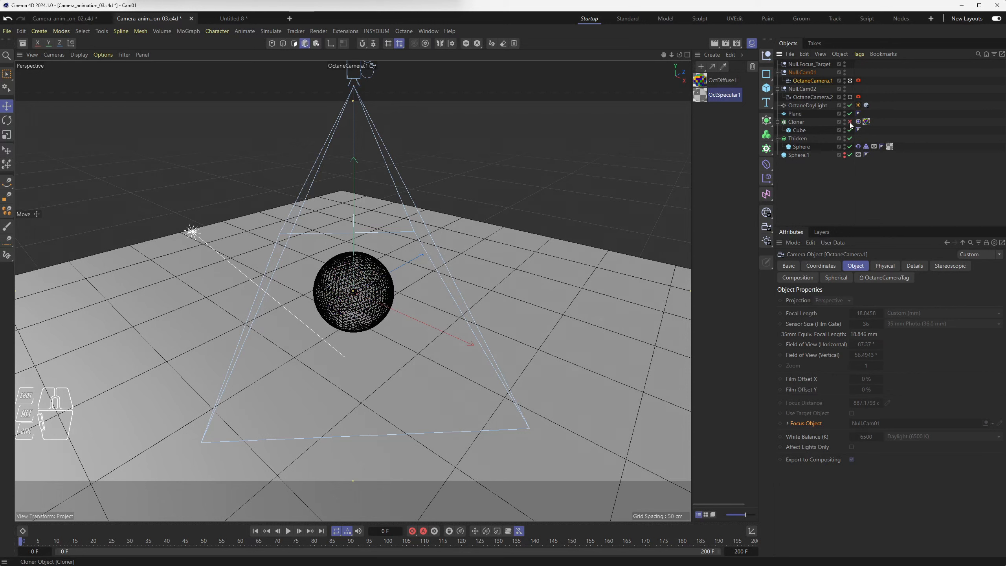
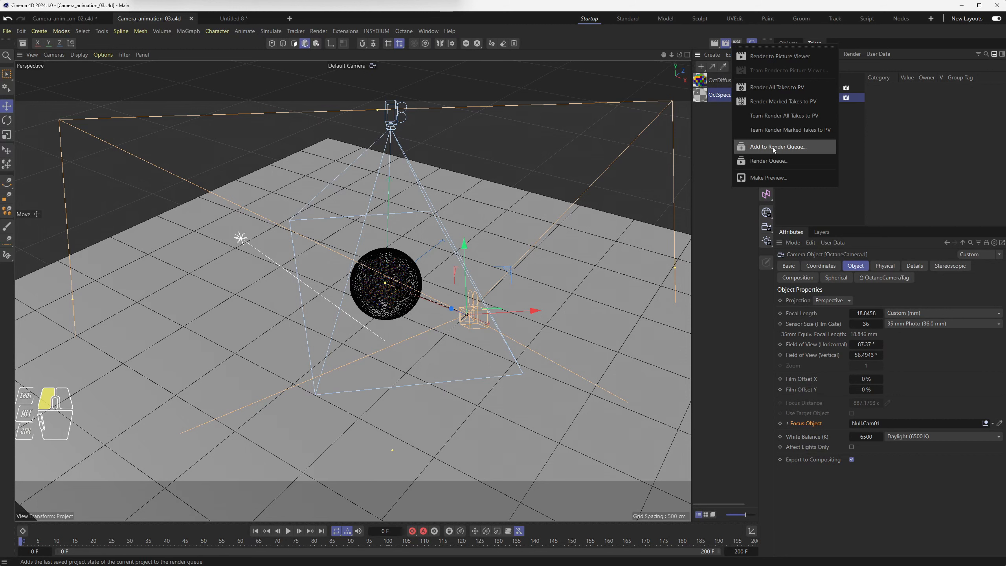
click(885, 125)
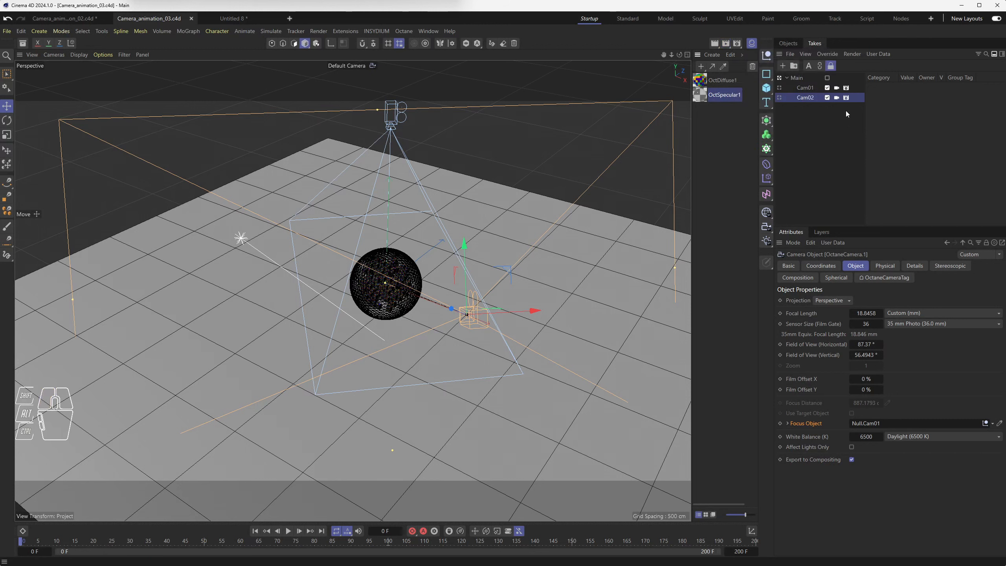
Select the Cam01 and Cam02 takes, keep both marked, and render the marked takes to the Picture Viewer.
click(807, 89)
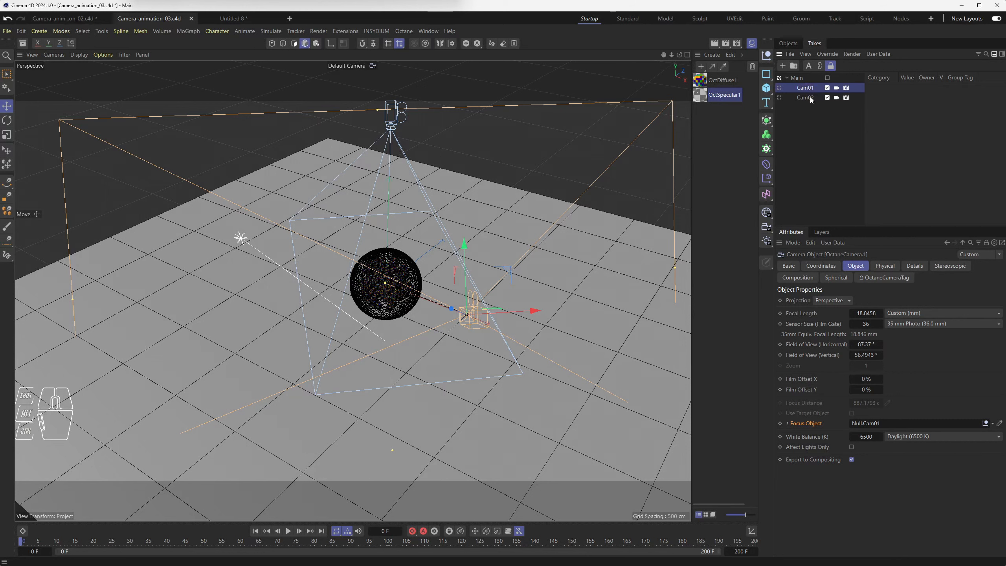
shift+click(808, 97)
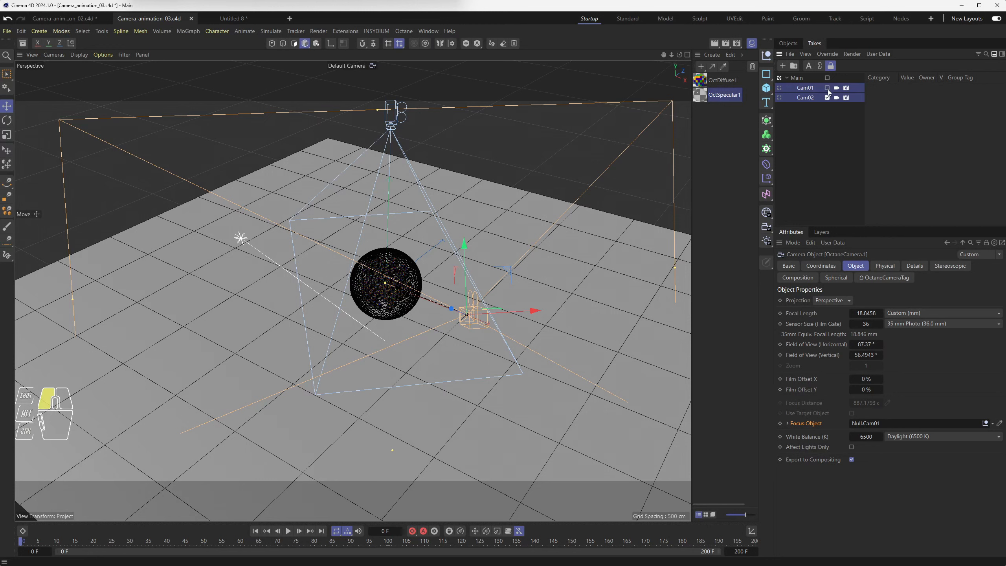
click(725, 44)
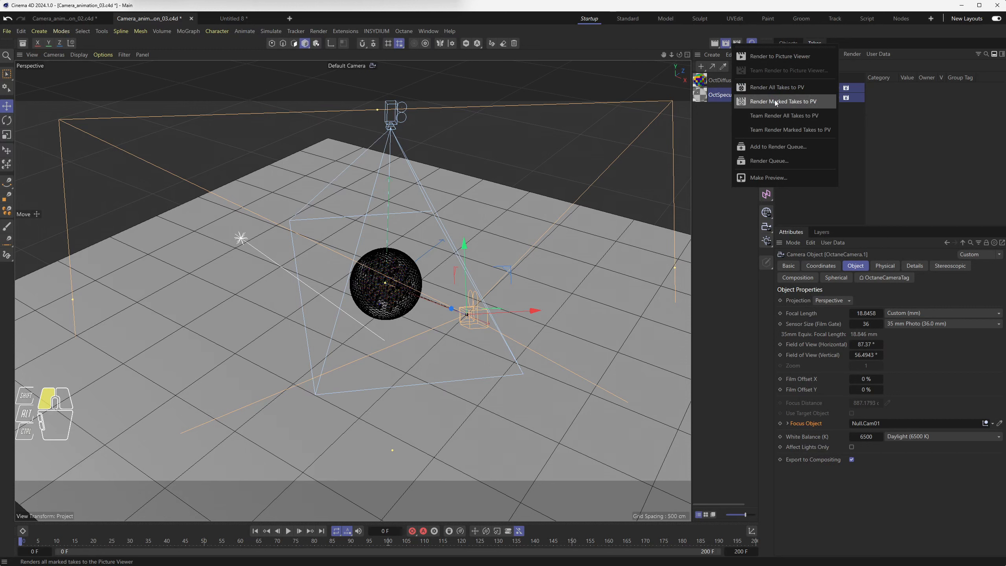
click(801, 102)
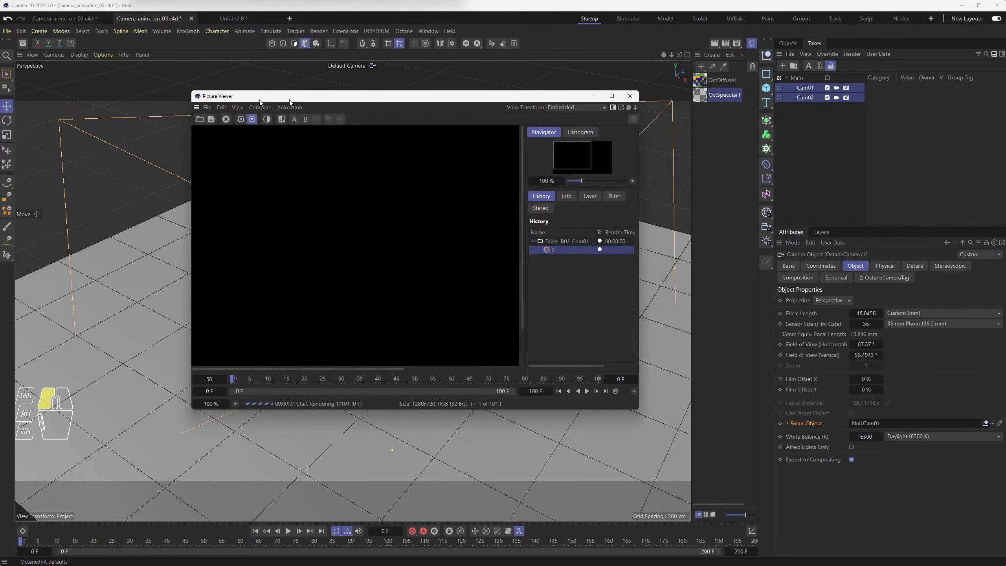
Reposition and resize the Picture Viewer, and widen its history area and Name column to show the render details.
drag(290, 97, 147, 73)
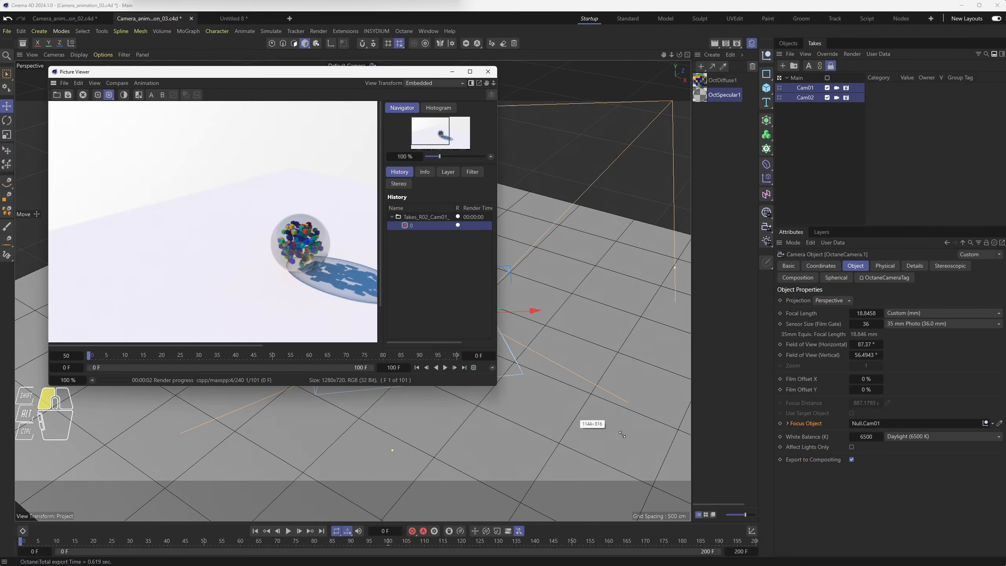
drag(622, 435, 755, 486)
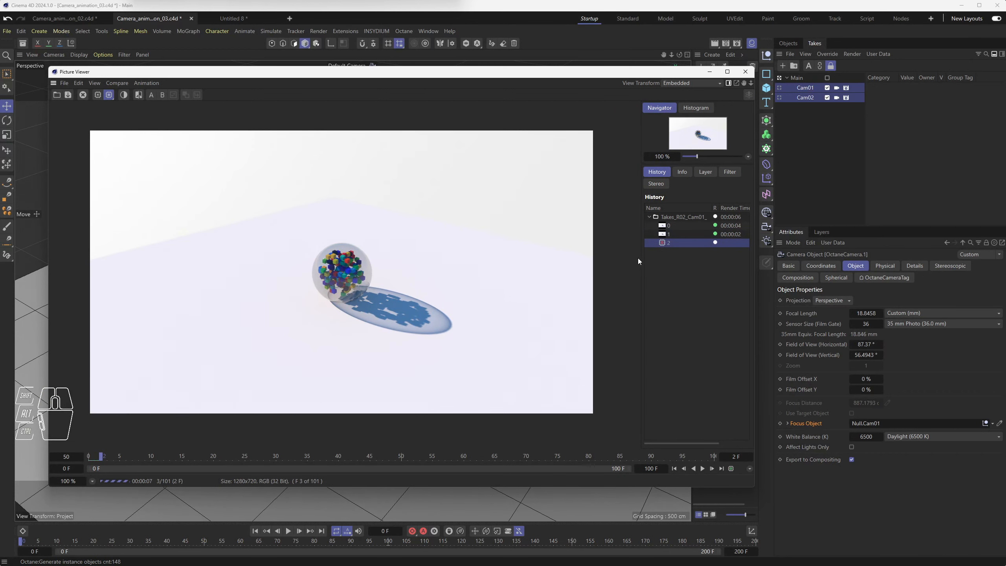
drag(641, 255, 525, 254)
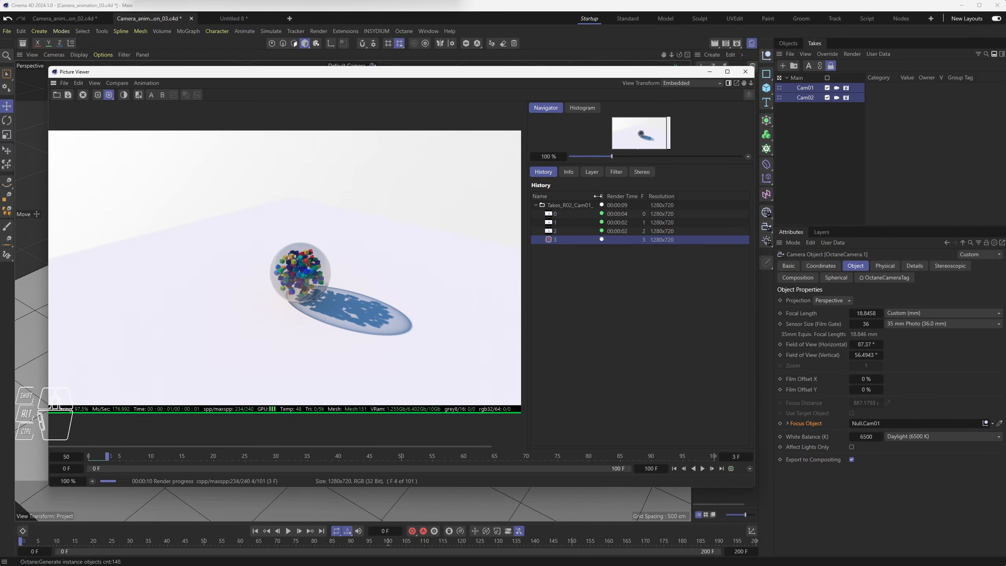
mouse_move(598, 196)
mouse_down()
mouse_move(652, 197)
mouse_move(616, 197)
mouse_up()
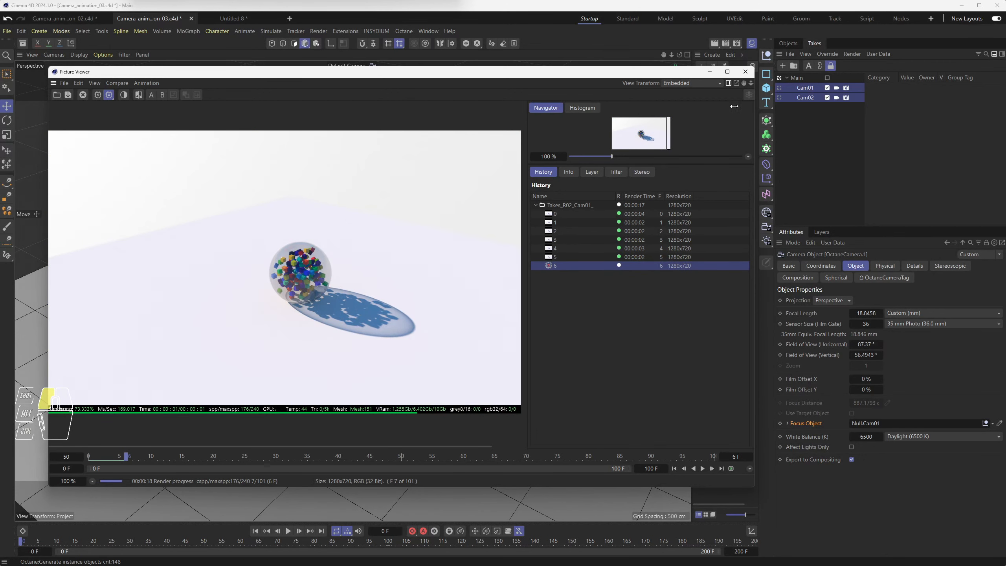
drag(735, 106, 646, 106)
Examine the save file path with its $take token in the CAM01(0-100) render settings, and close the settings.
click(737, 43)
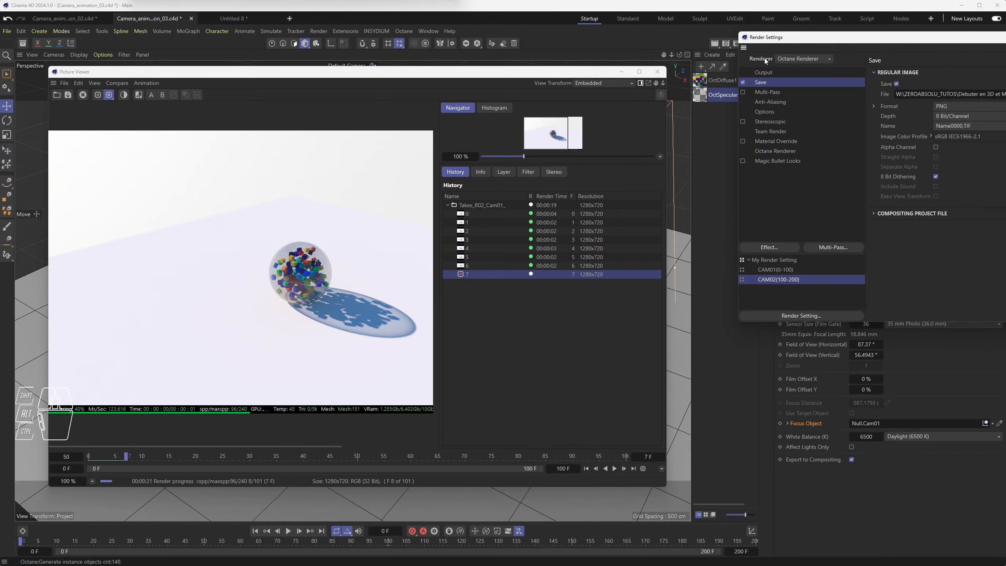
drag(764, 37, 354, 78)
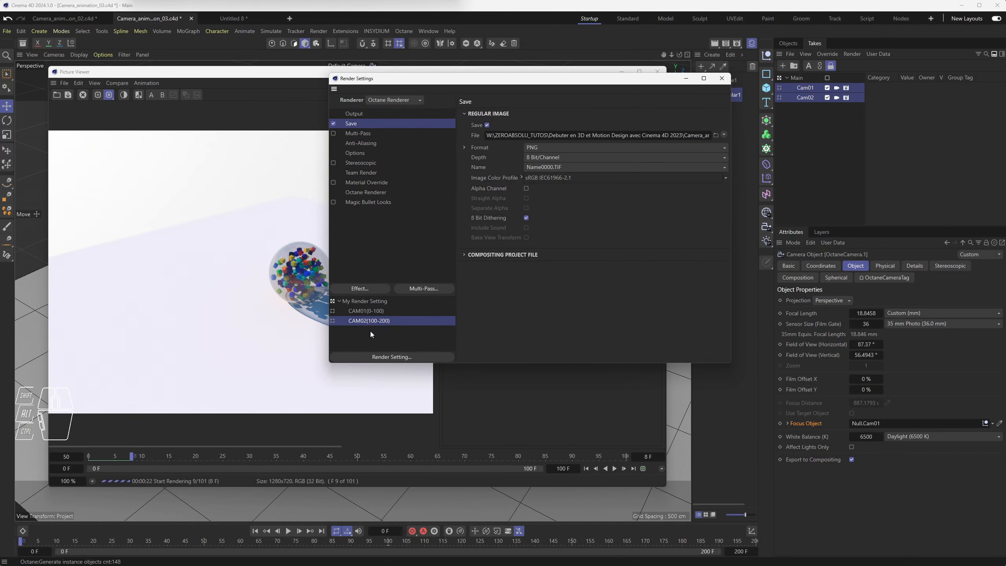
click(367, 311)
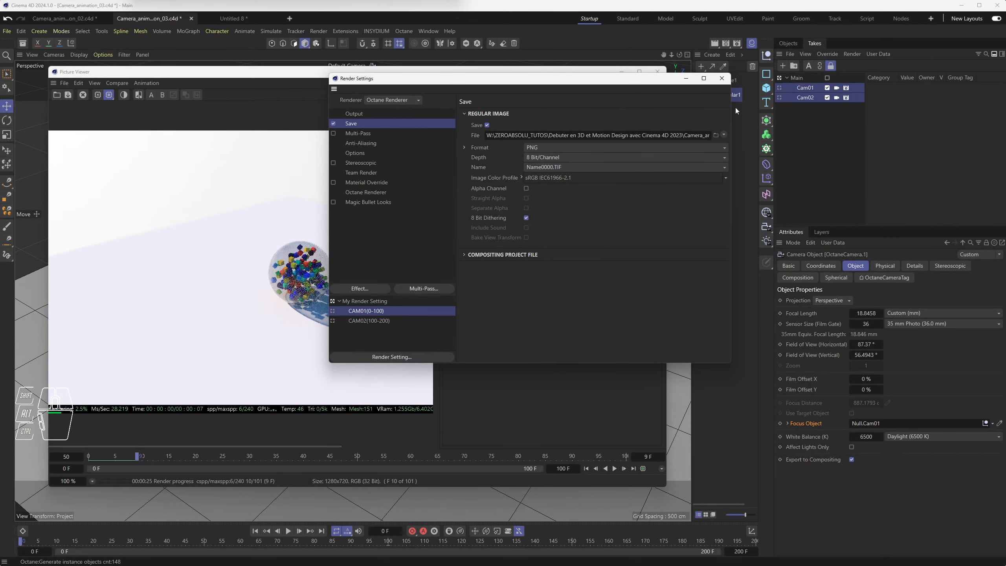
click(672, 135)
click(672, 135)
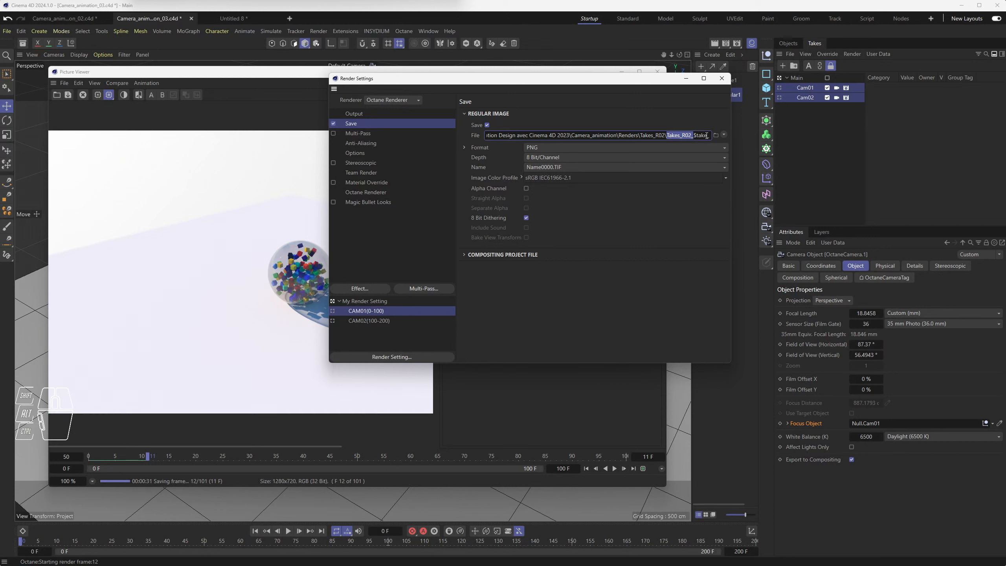
click(721, 78)
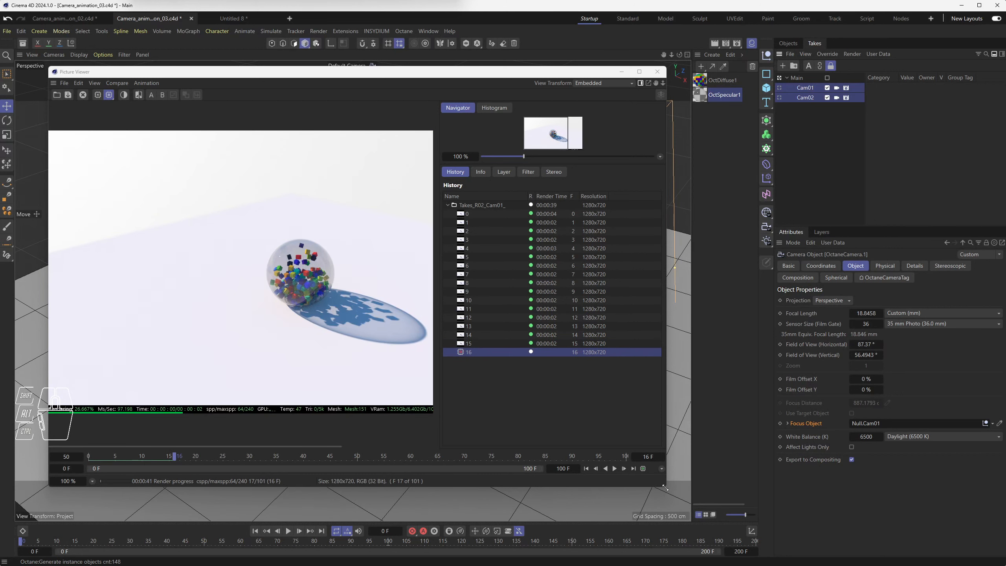
Move and resize the Picture Viewer so the take list stays visible, and zoom the rendered image out to 50%.
drag(665, 485, 817, 457)
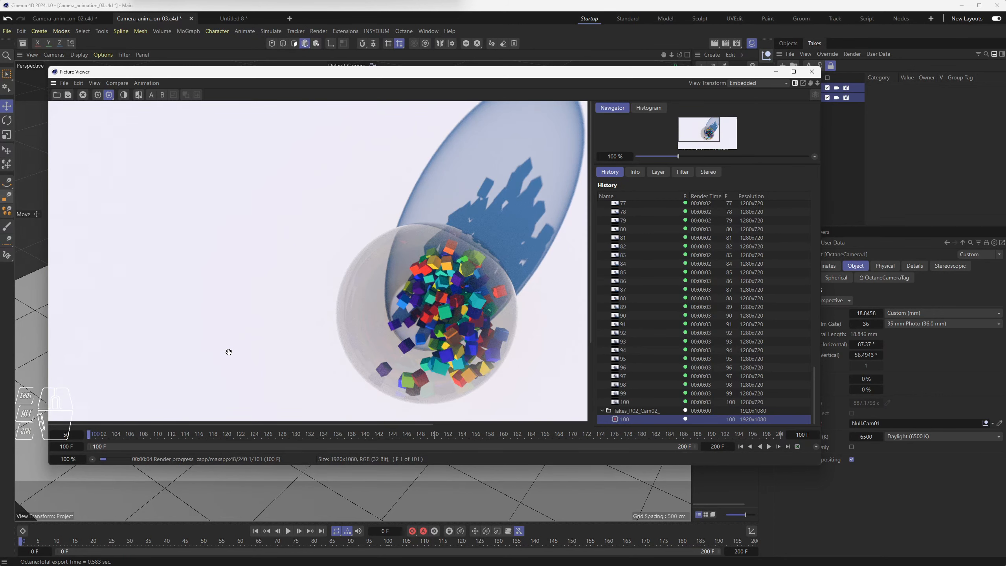
drag(169, 77, 136, 34)
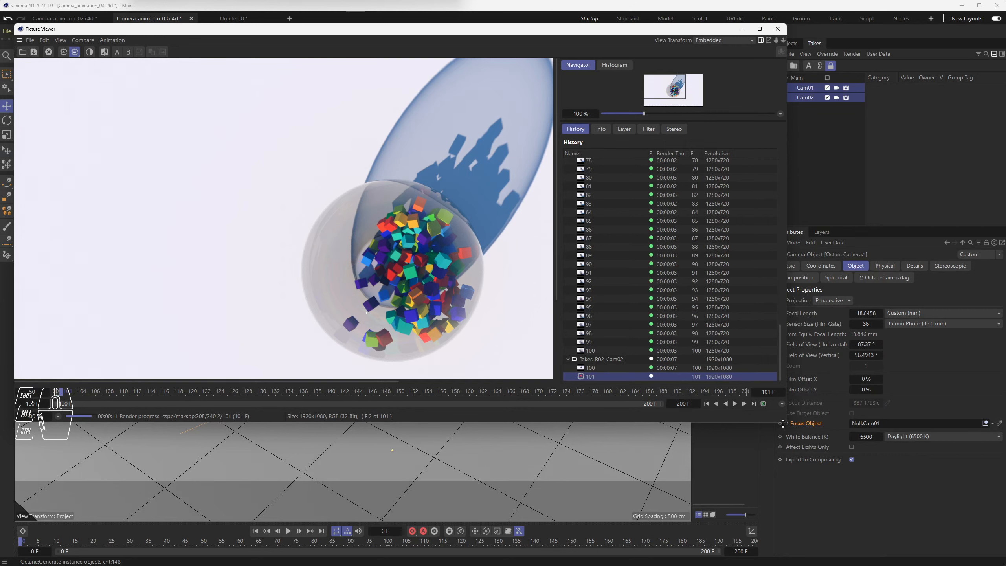
drag(785, 421, 683, 405)
scroll(237, 195, down, 4)
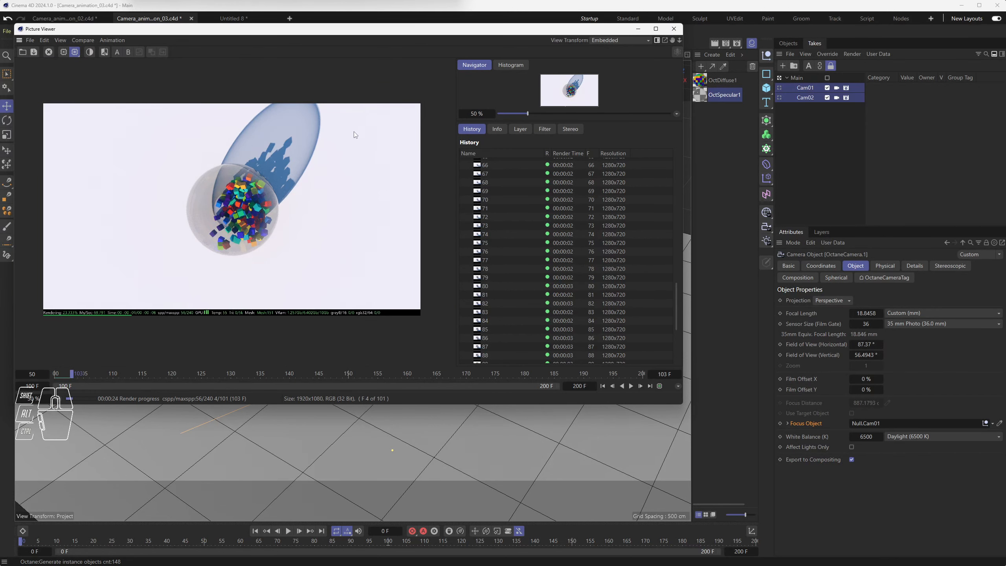
Compare the output resolution and frame range of the CAM02(100-200) and CAM01(0-100) render settings.
click(738, 43)
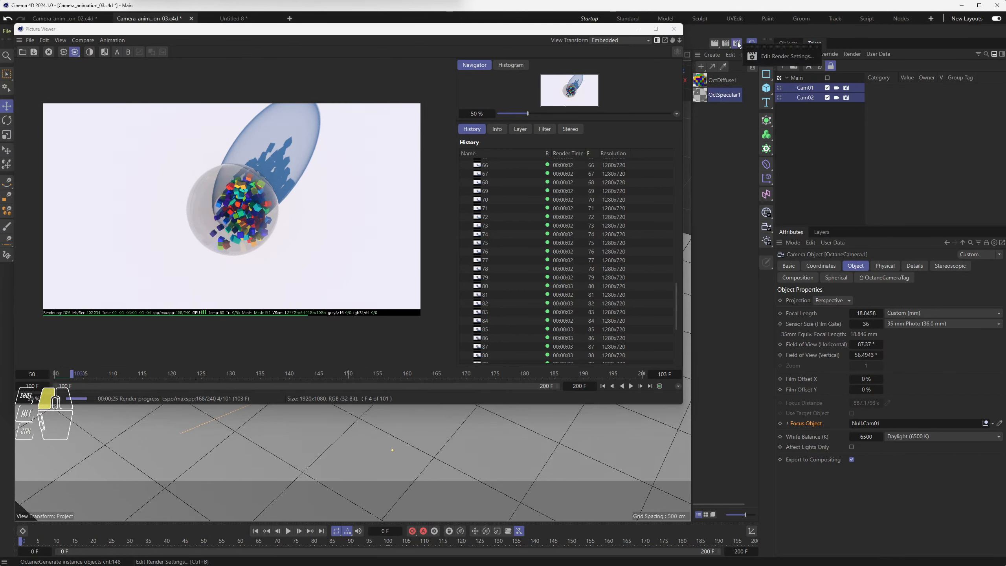
drag(808, 53, 440, 119)
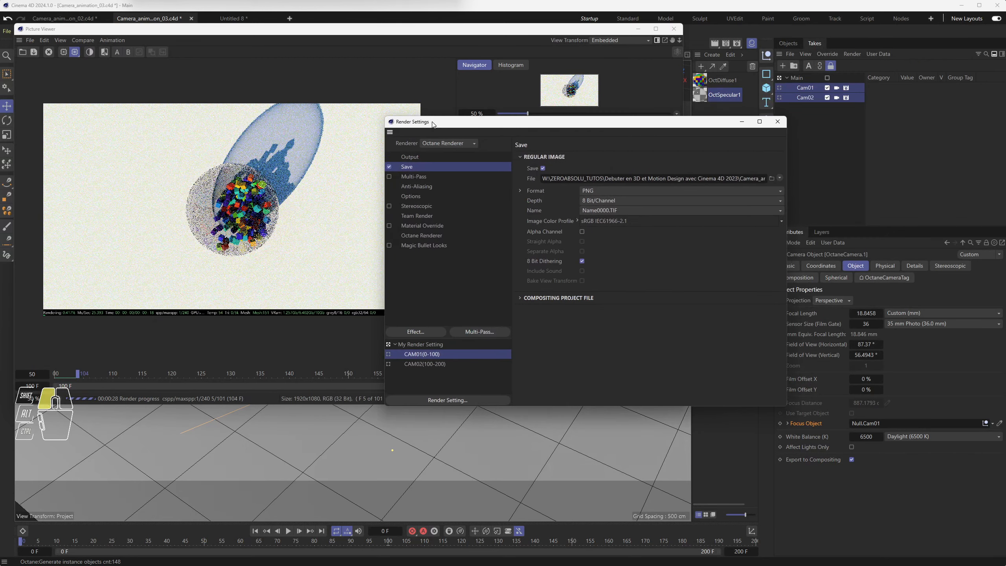
click(427, 358)
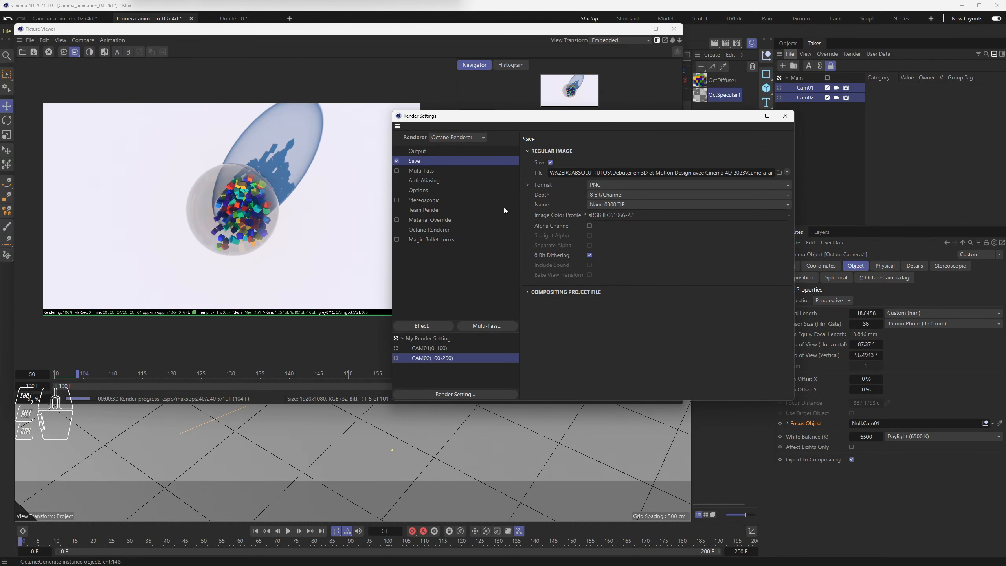
click(437, 151)
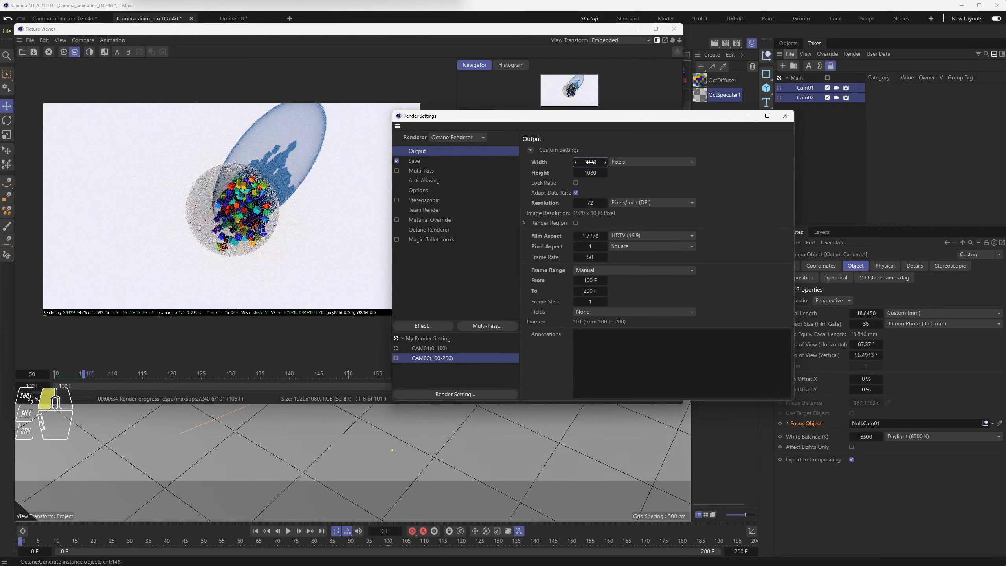
click(581, 162)
click(430, 348)
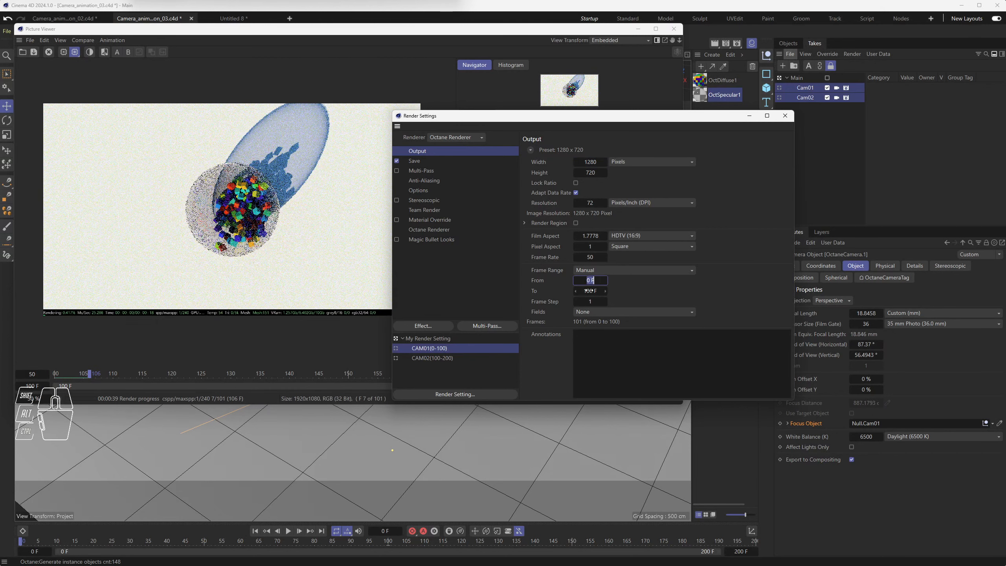
click(432, 358)
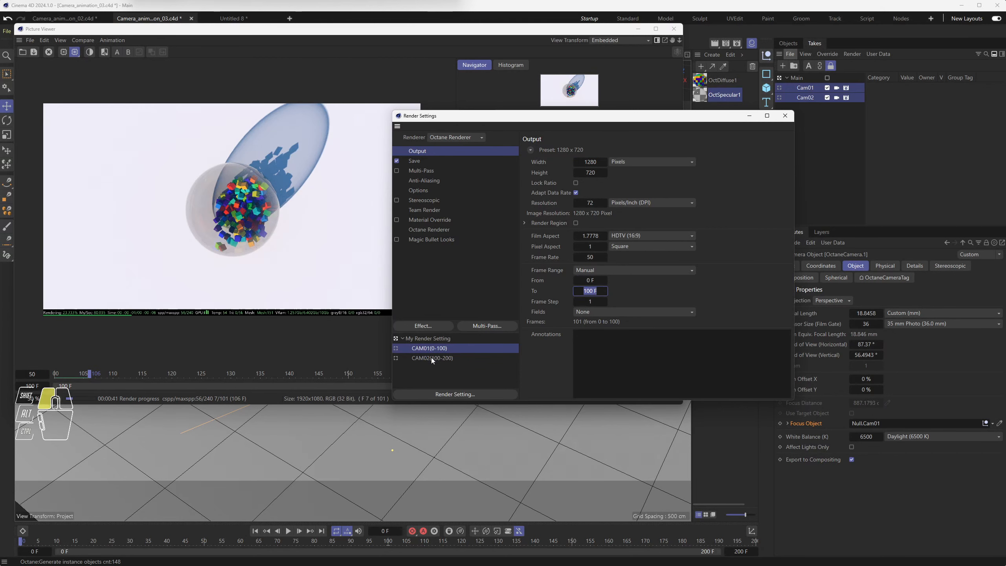
click(590, 291)
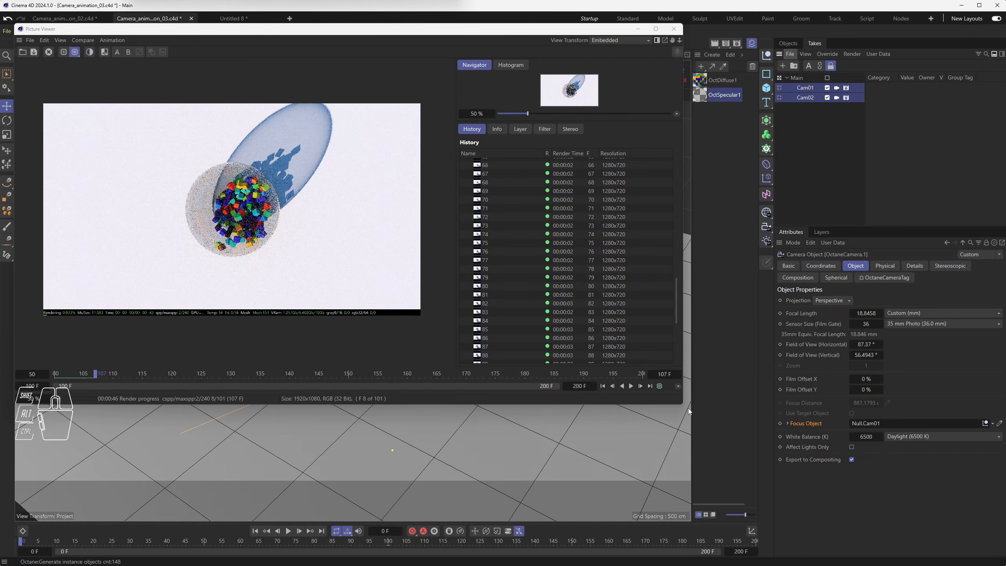
Enlarge the Picture Viewer, zoom the render to 80%, and play back the finished Cam02 sequence before pausing it.
drag(682, 406, 908, 486)
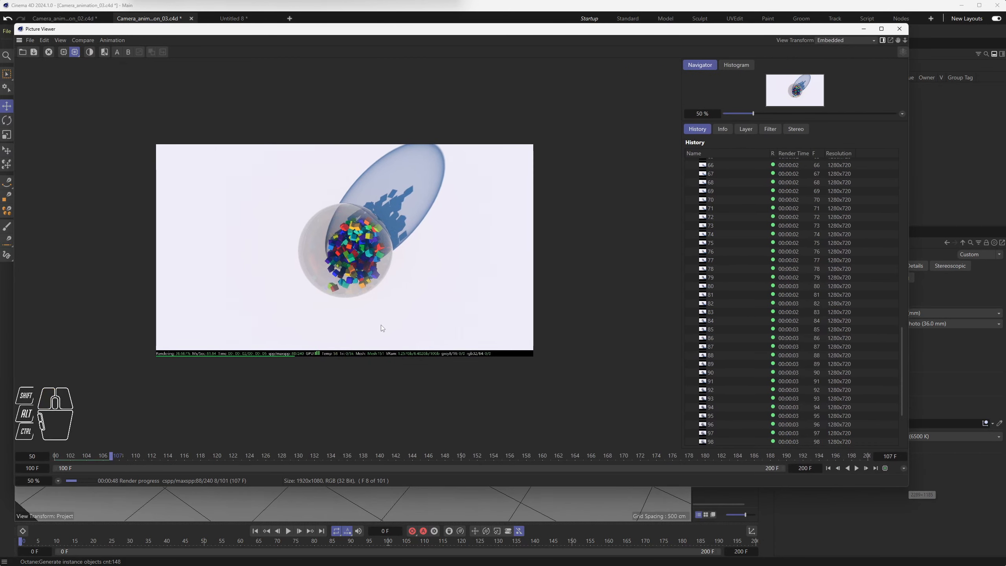
scroll(373, 317, up, 1)
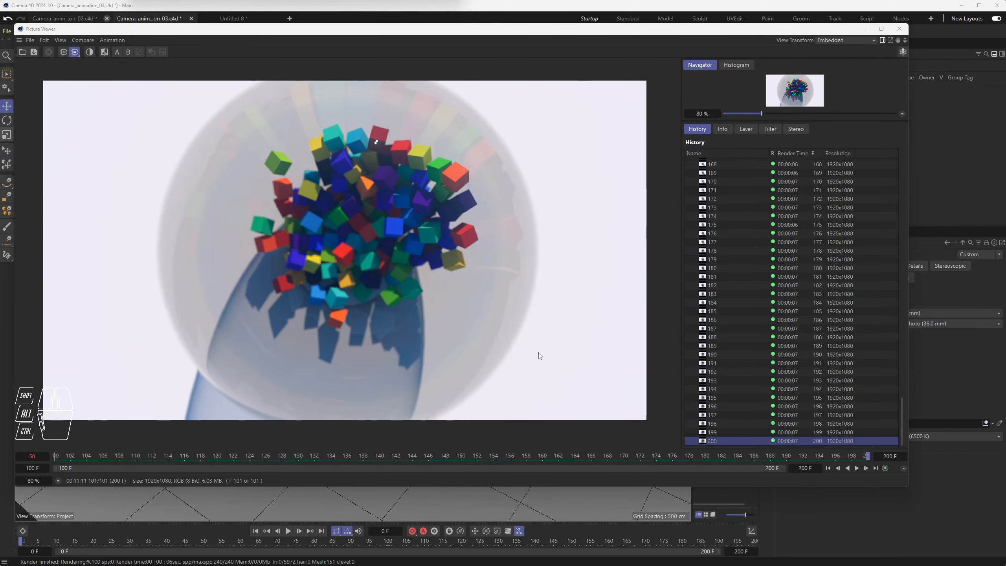
click(856, 468)
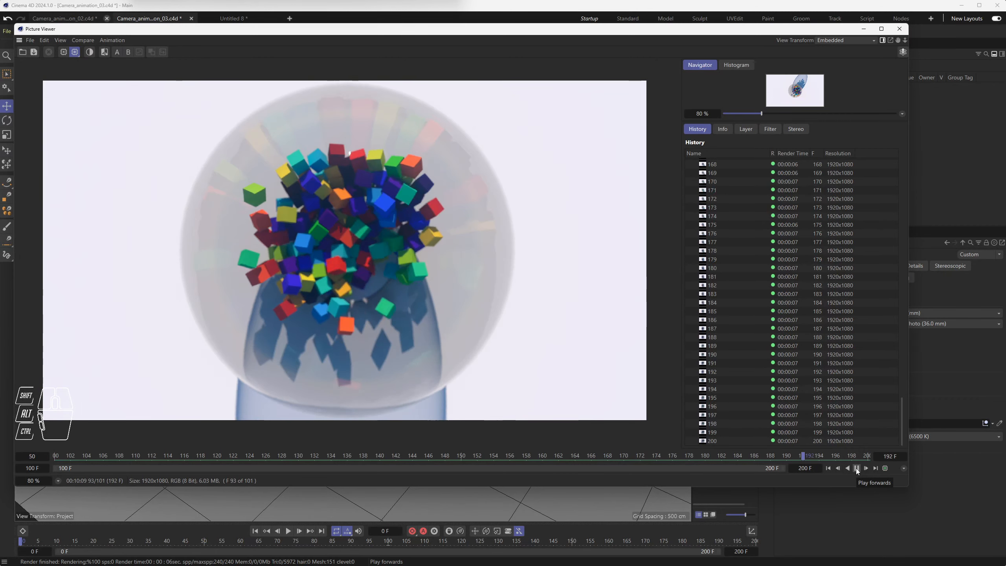
click(856, 468)
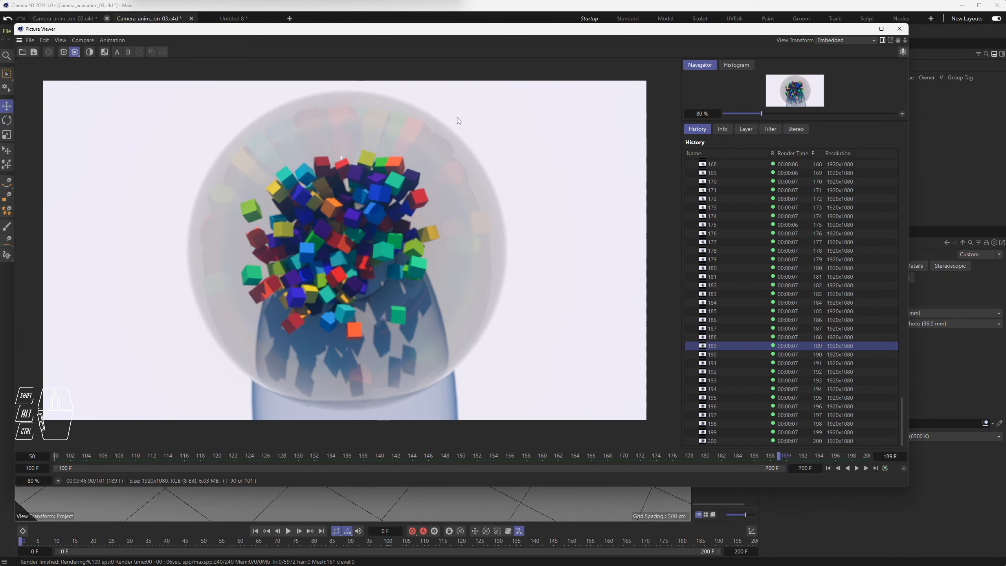
Collapse the frame lists of the Takes_R02_Cam01_ and Takes_R02_Cam02_ sequences in the render history.
click(726, 258)
key(Left)
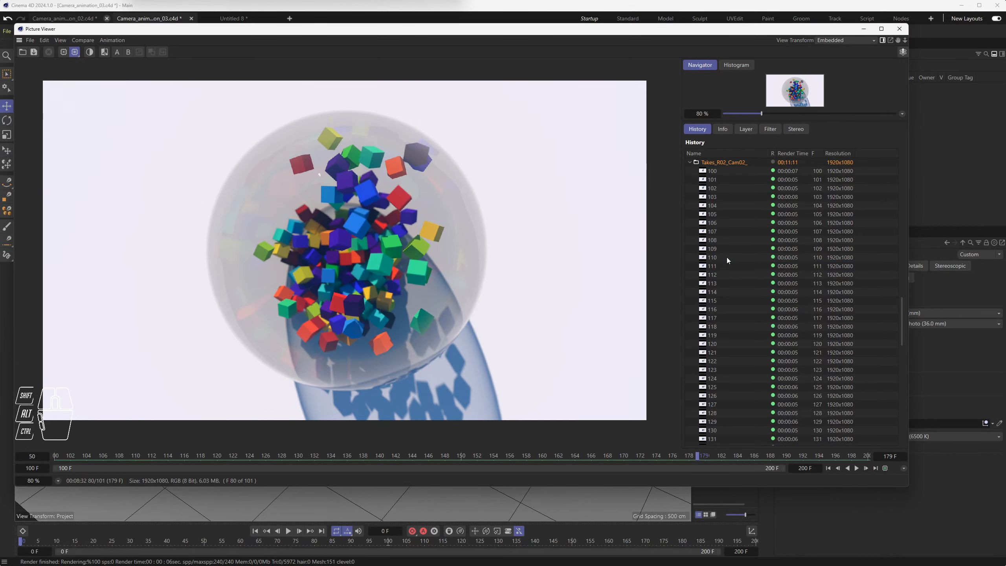
key(Left)
key(Up)
key(Up)
key(Left)
key(Left)
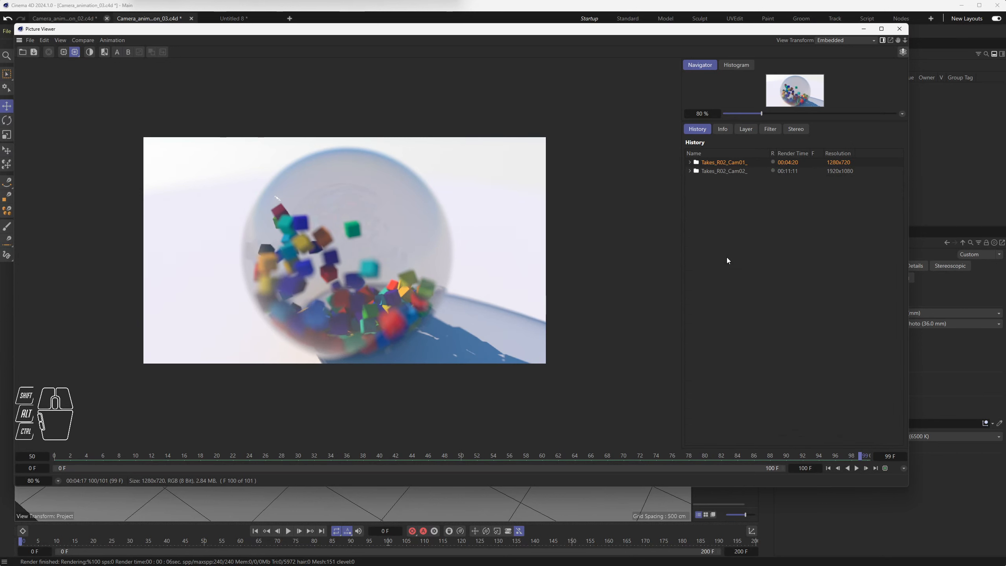
Play the rendered Takes_R02_Cam01_ sequence, switch to Takes_R02_Cam02_ to watch it, and pause playback.
click(723, 169)
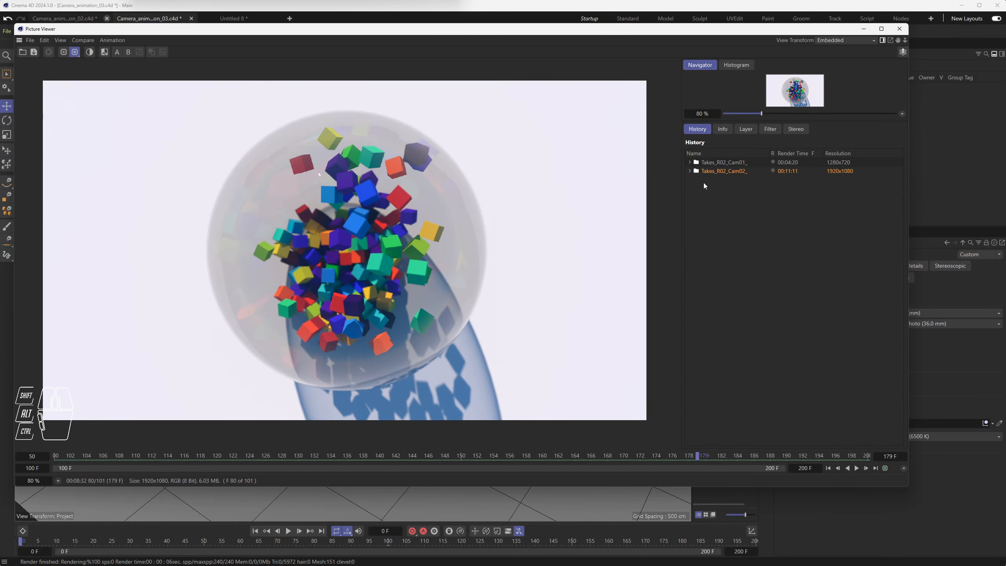
click(729, 163)
click(857, 469)
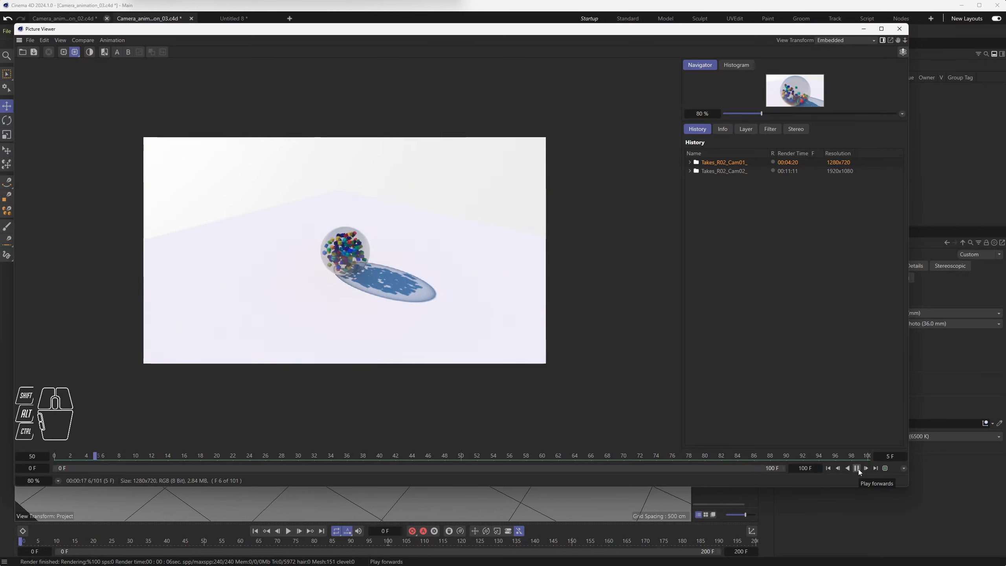
click(731, 171)
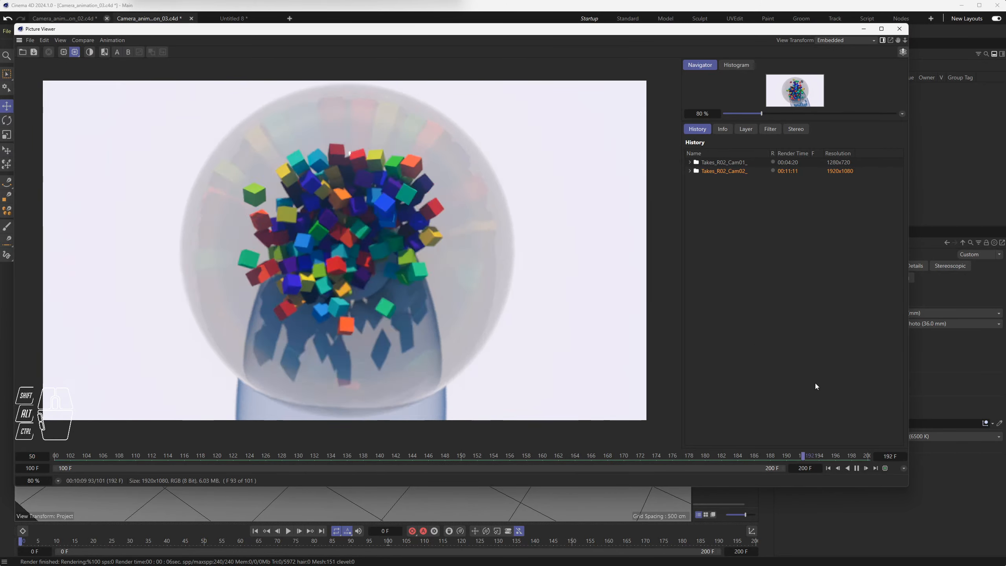
click(856, 468)
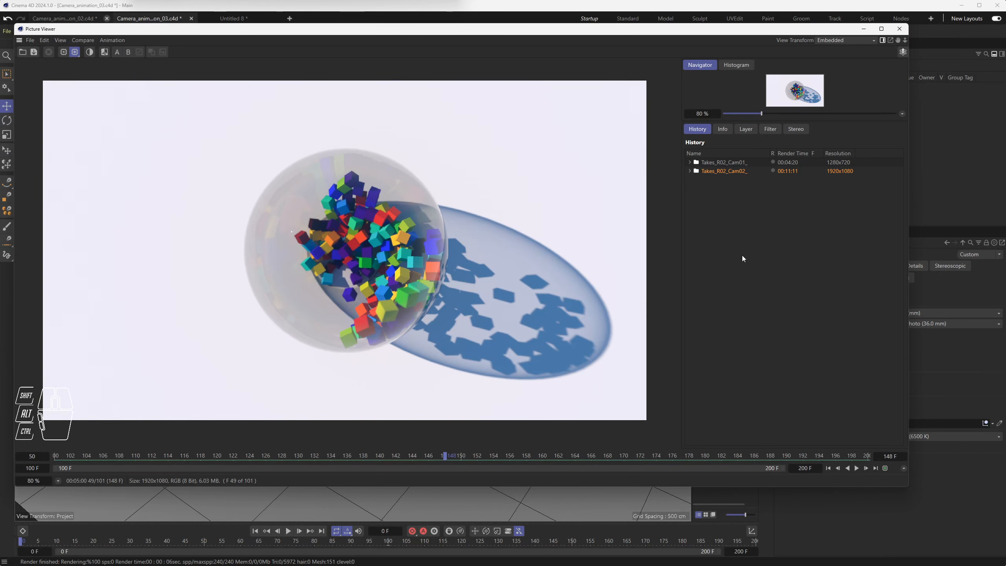
Narrow the Picture Viewer to uncover the takes list, and check the camera and render setting assigned to the Cam01 take.
drag(908, 389, 908, 387)
drag(691, 376, 675, 377)
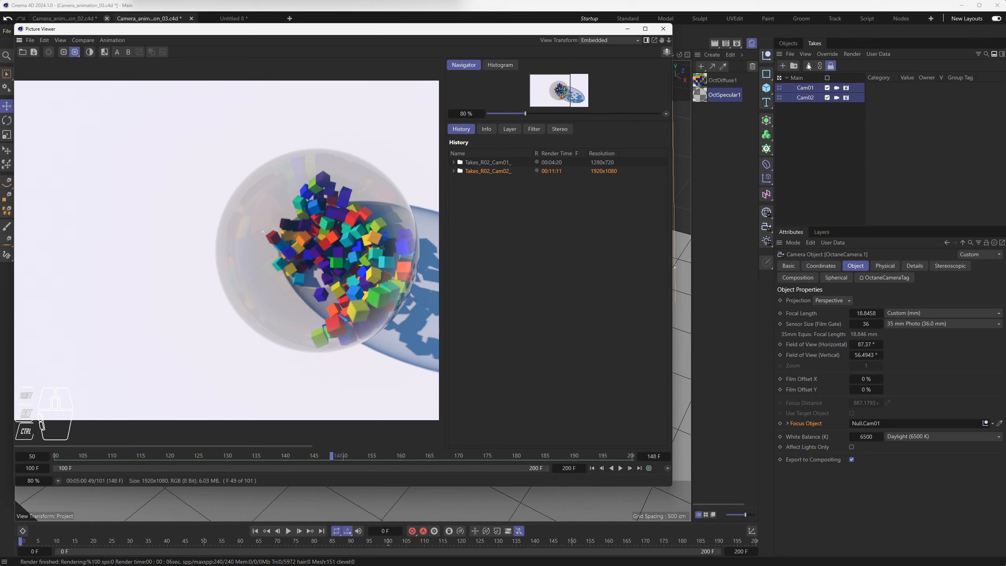
click(837, 88)
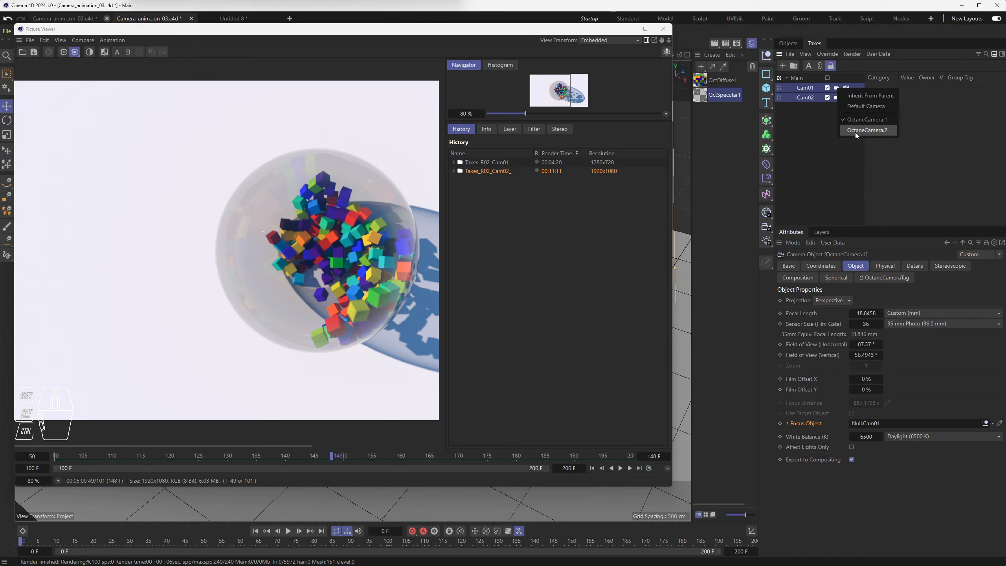
click(832, 94)
click(847, 88)
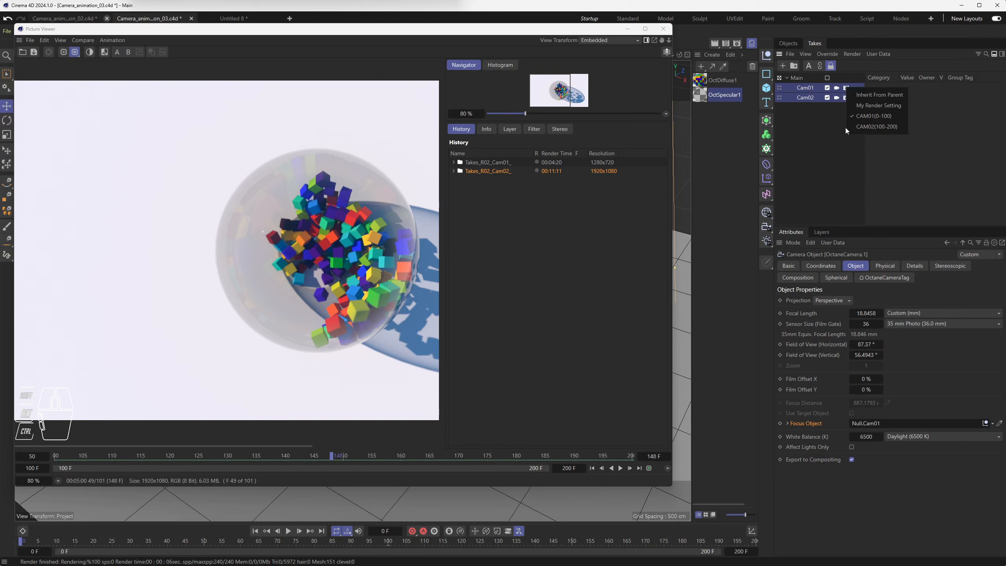
click(828, 125)
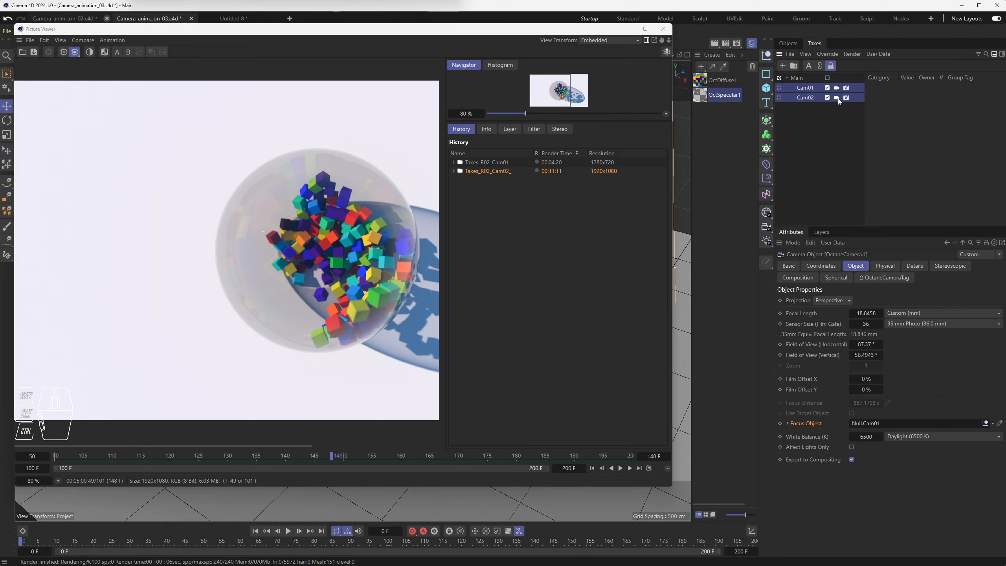
Select the Cam01 and Cam02 takes in turn, and review the render settings available for the Cam01 take.
click(808, 88)
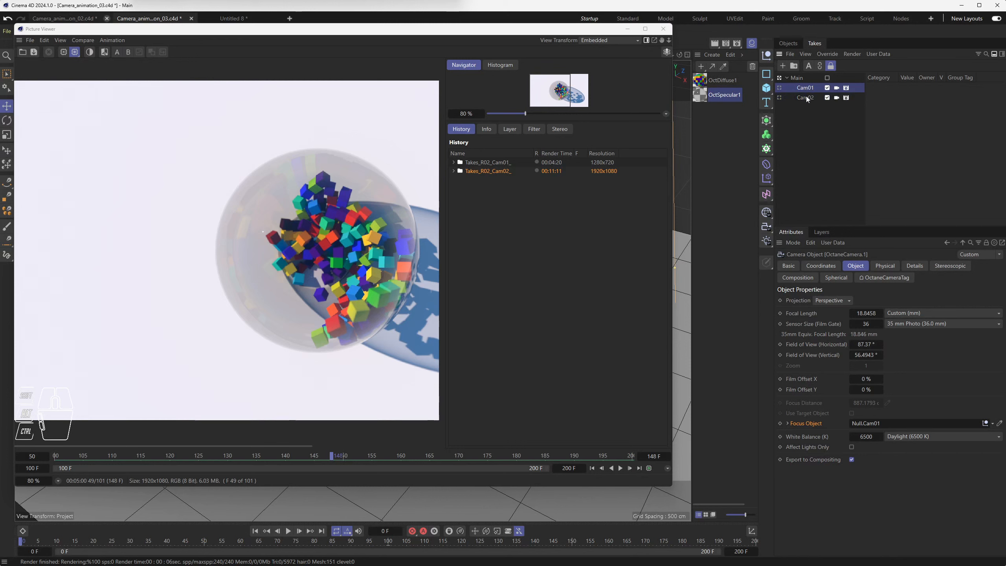
click(807, 98)
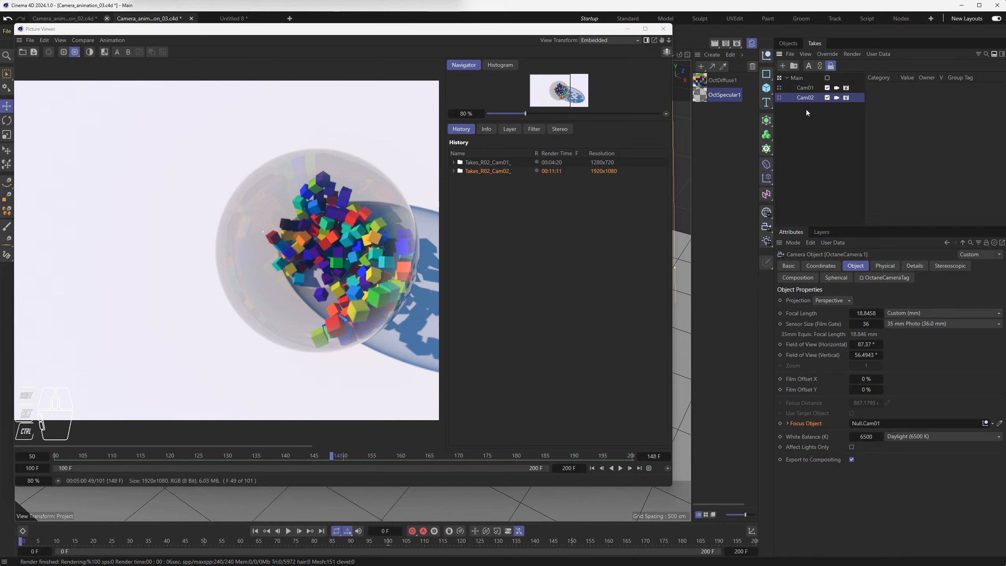
click(848, 87)
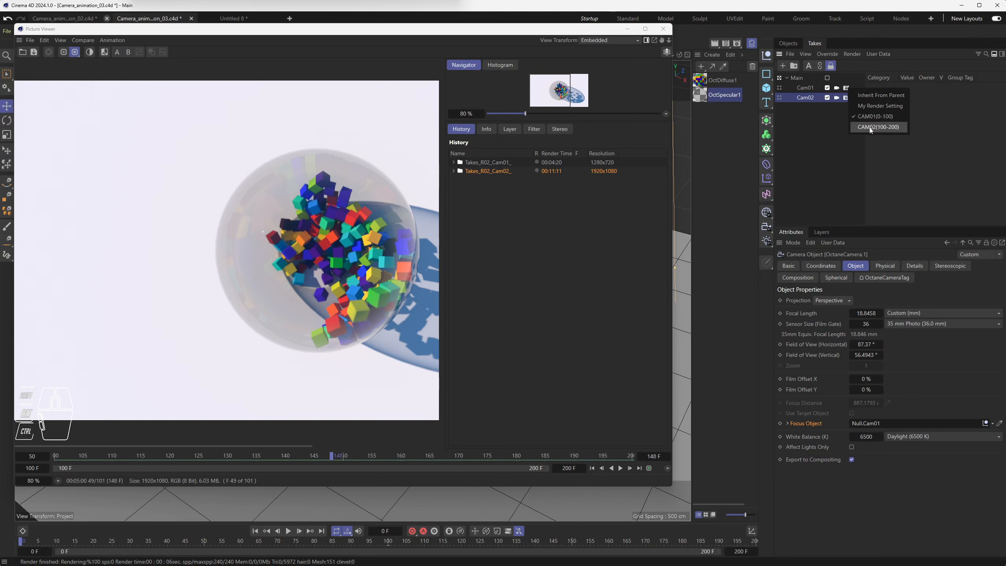
click(740, 43)
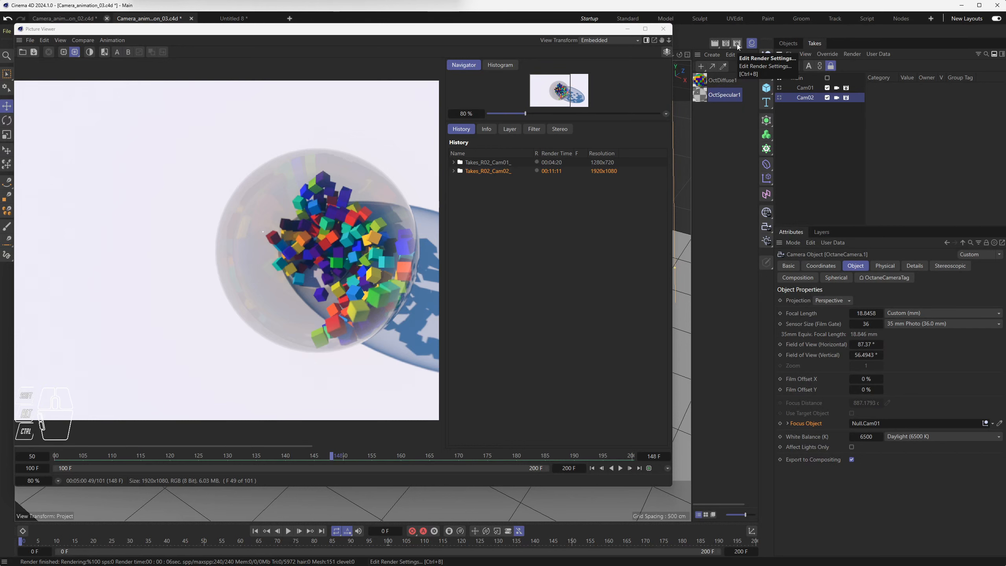
Review the output size and frame range of the CAM01(0-100) and CAM02(100-200) render settings, and close the Render Settings window.
click(738, 44)
drag(786, 39, 383, 87)
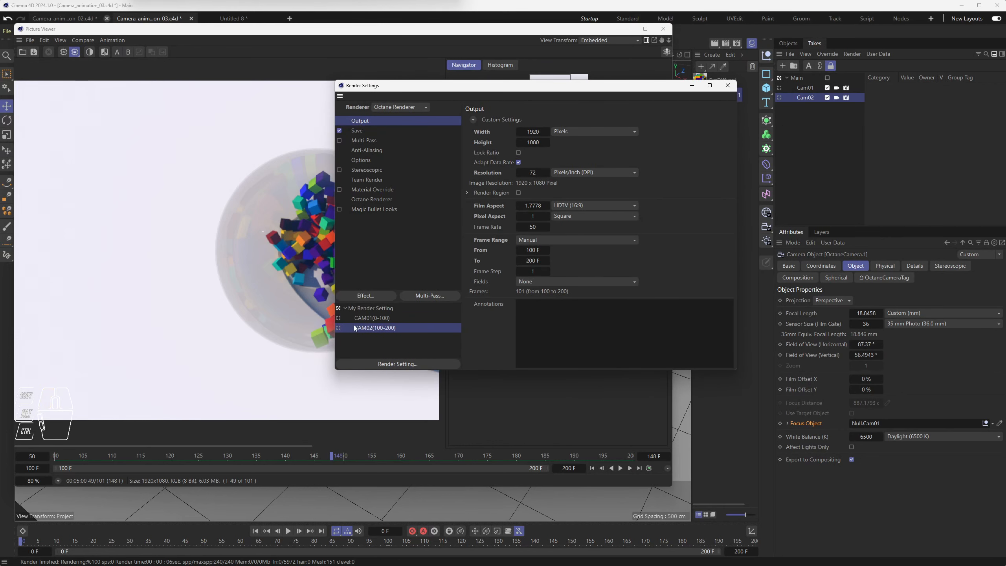
click(369, 318)
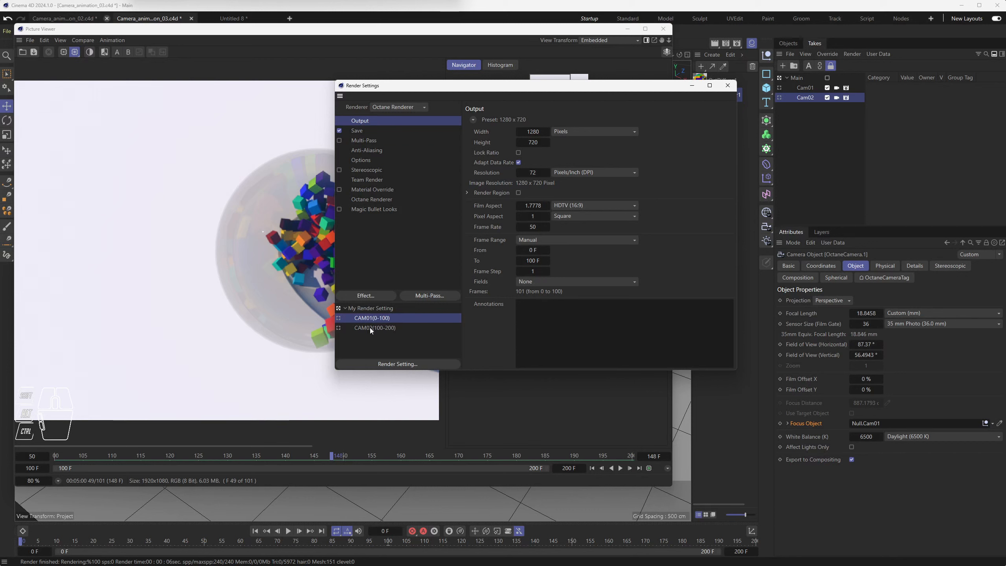
click(371, 328)
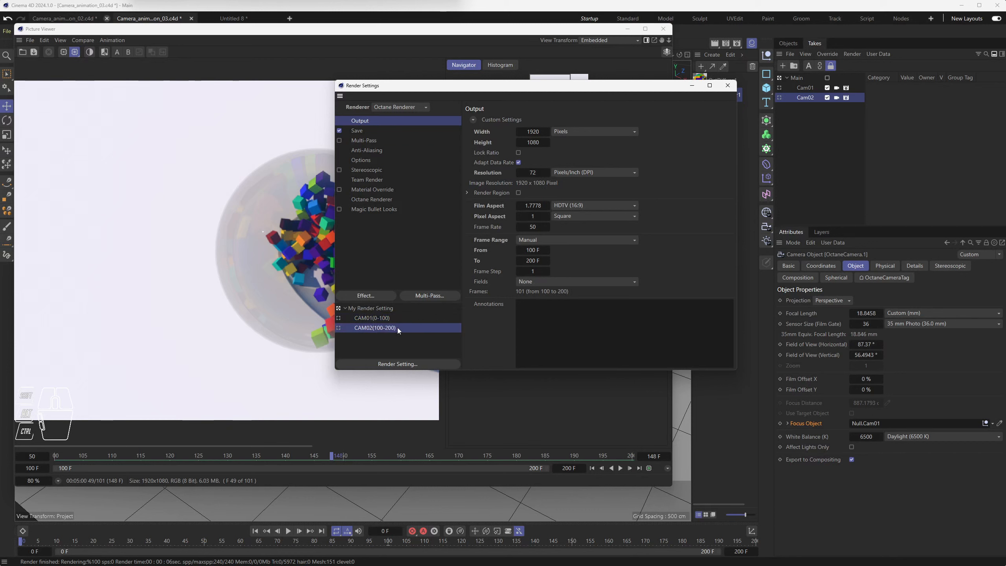
click(542, 260)
click(727, 86)
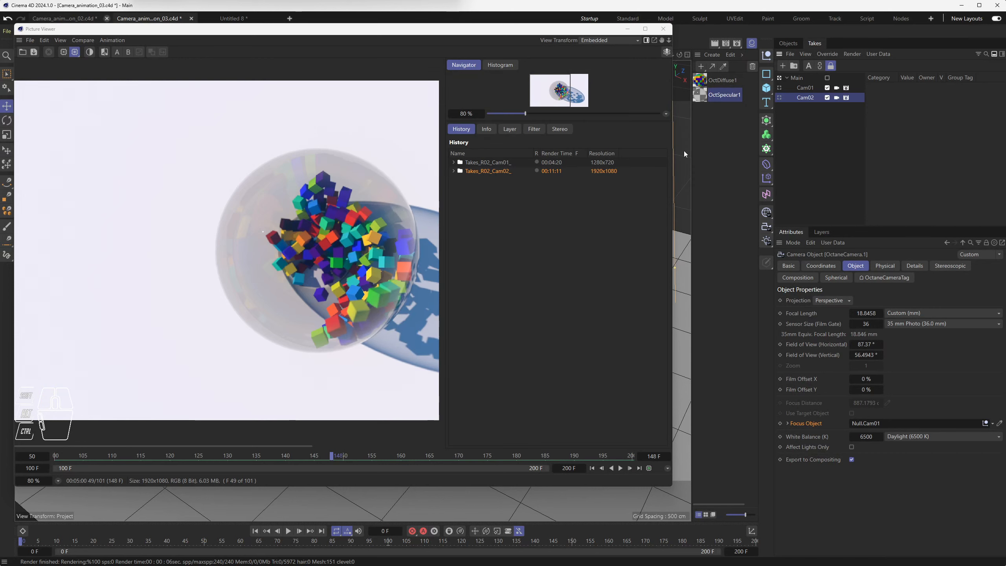